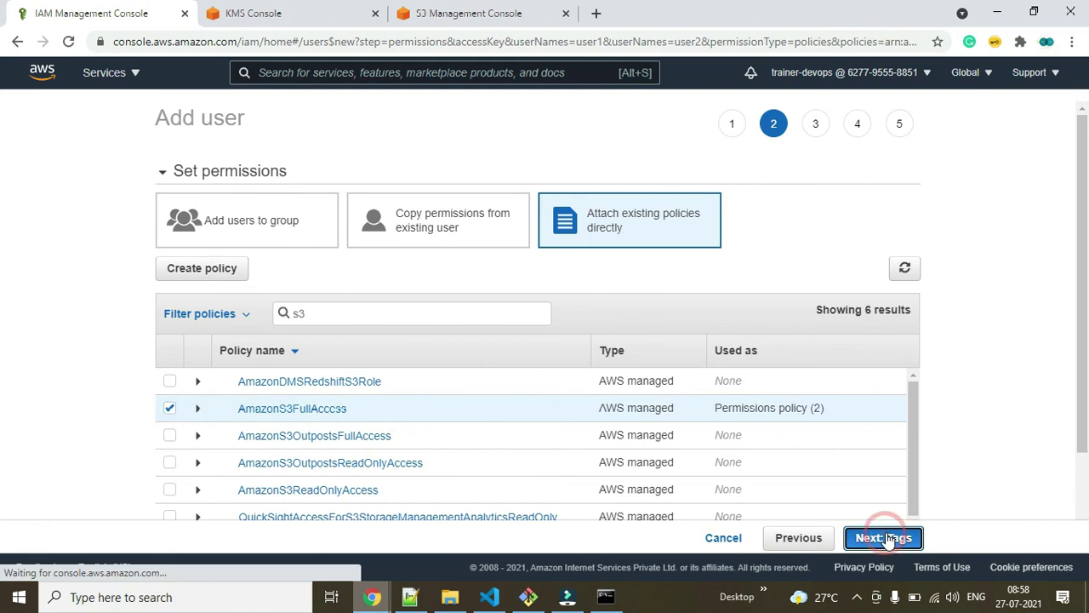
Continue the Add user setup for user1 and user2 with the AmazonS3FullAccess policy attached directly.
left_click(886, 538)
left_click(885, 538)
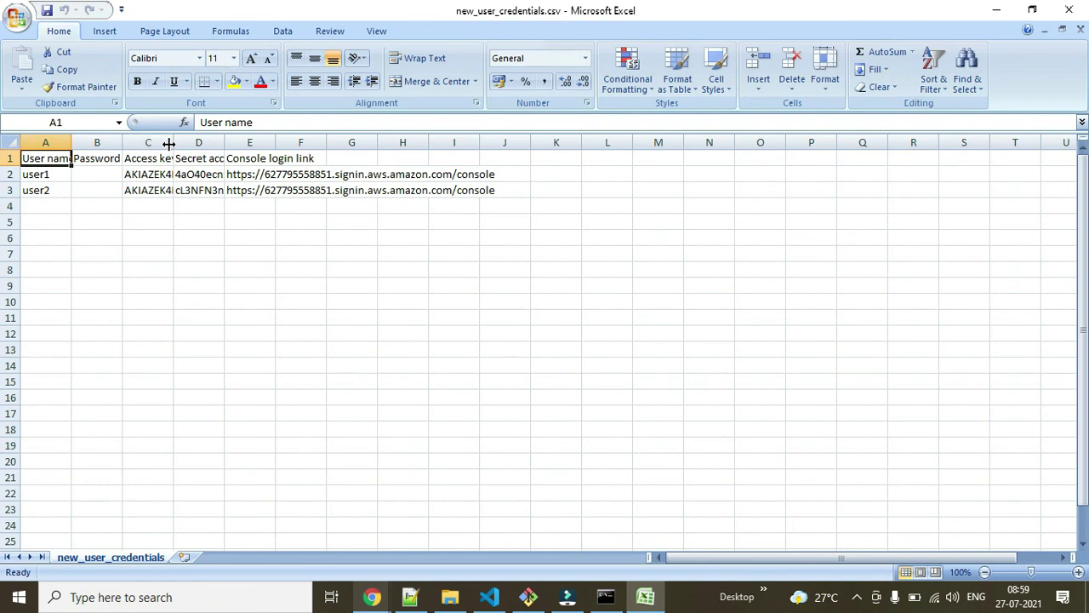
Widen the access key ID and secret access key columns in new_user_credentials.csv and check both users' keys.
double_click(171, 143)
double_click(310, 143)
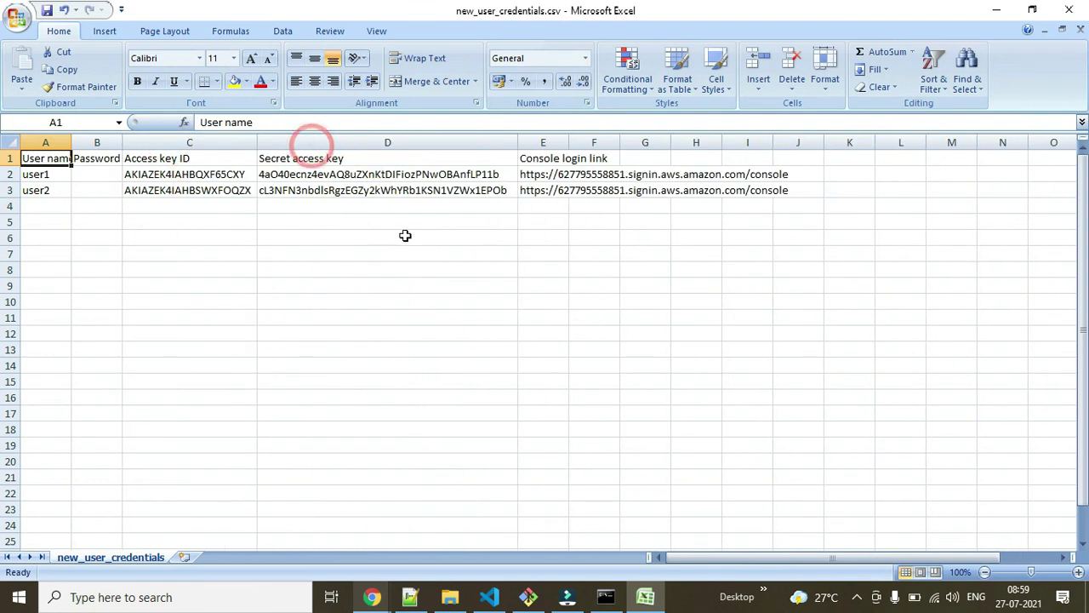
left_click(171, 190)
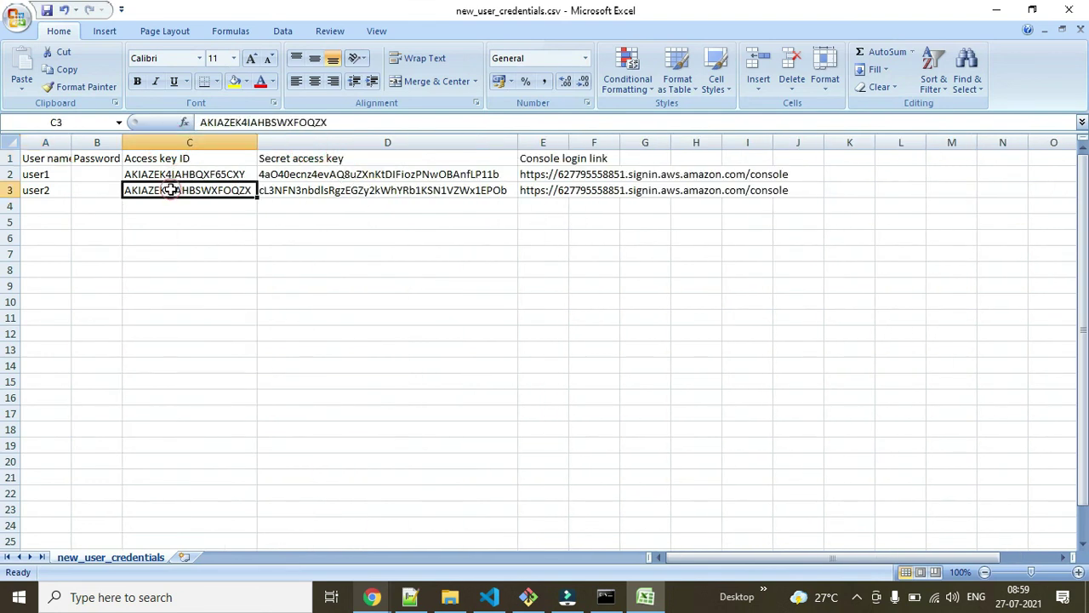
left_click(281, 175)
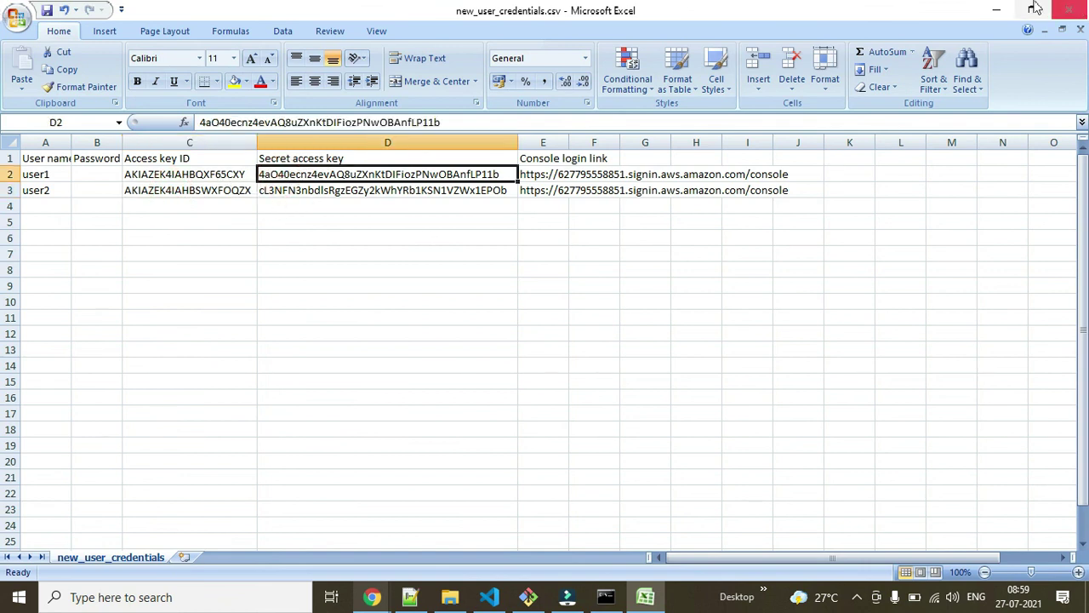
left_click(1000, 14)
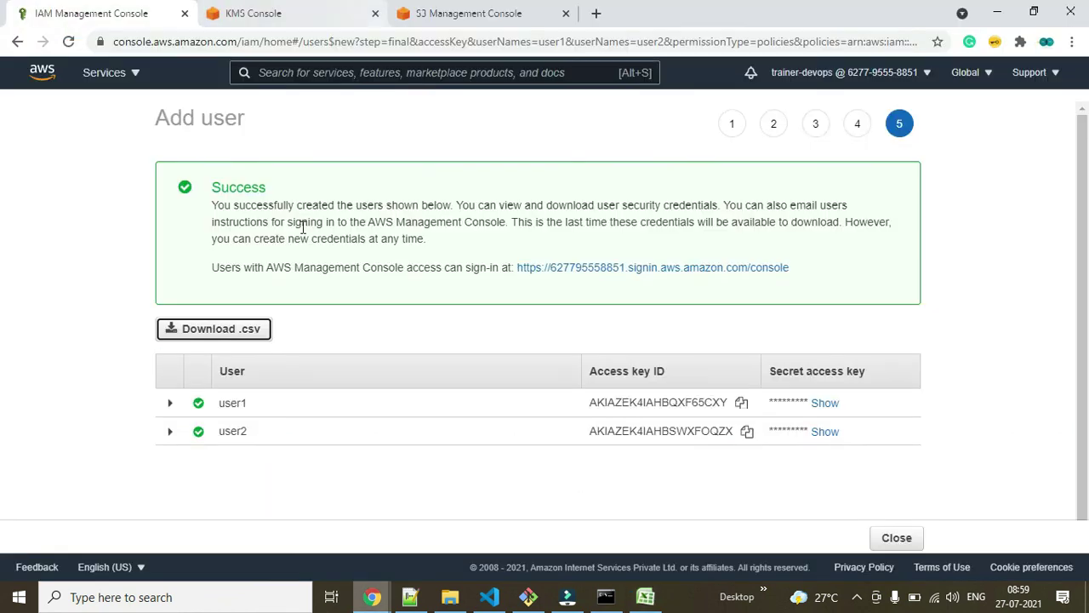
Check the blog post preview's instructions for creating two IAM users with S3 full permission.
left_click(372, 597)
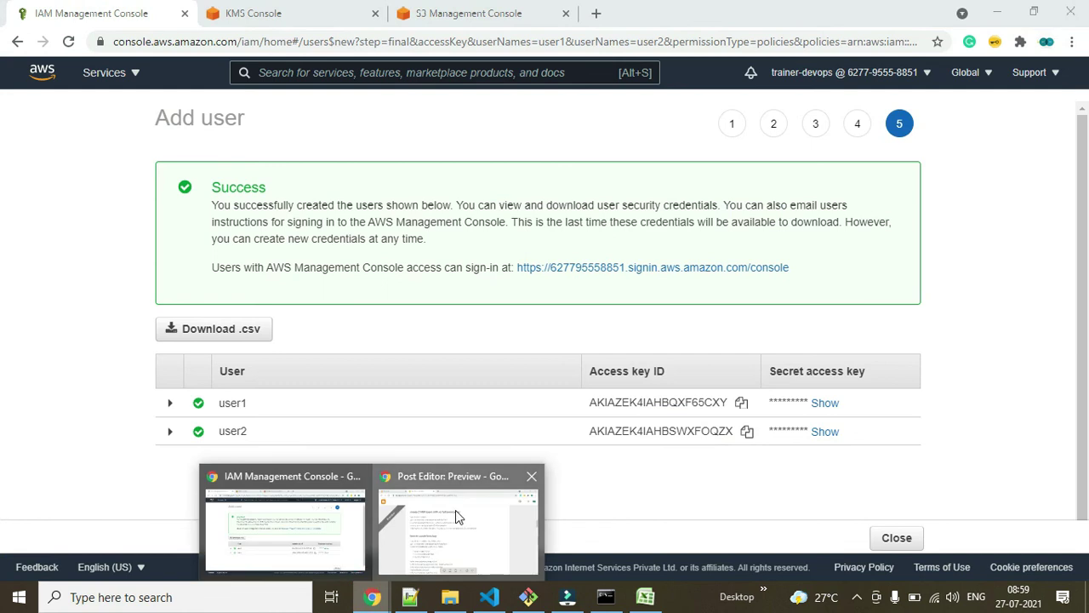
left_click(455, 510)
left_click(231, 159)
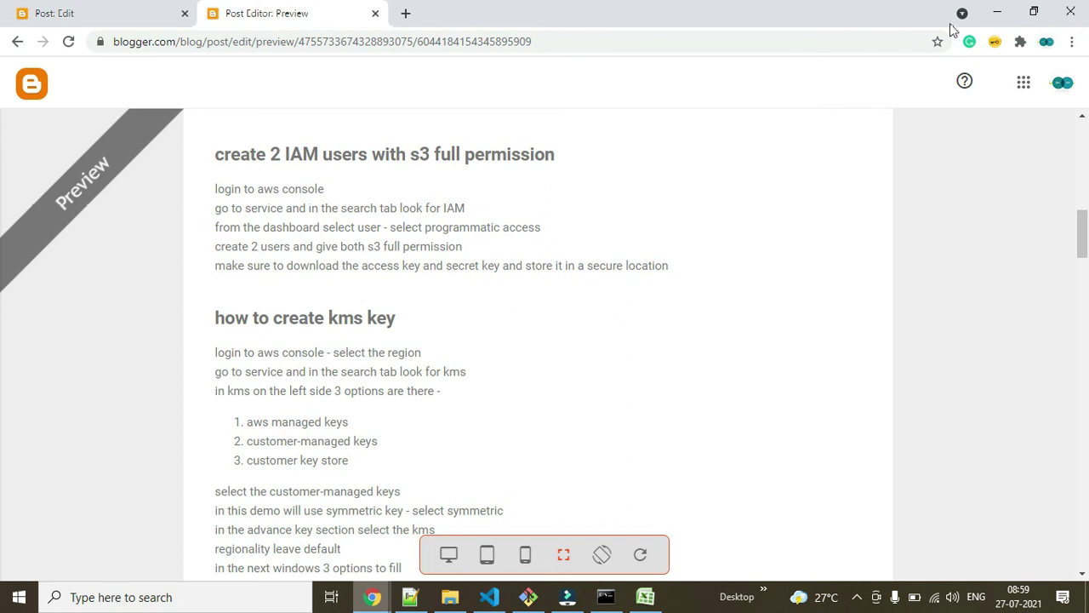
left_click(987, 17)
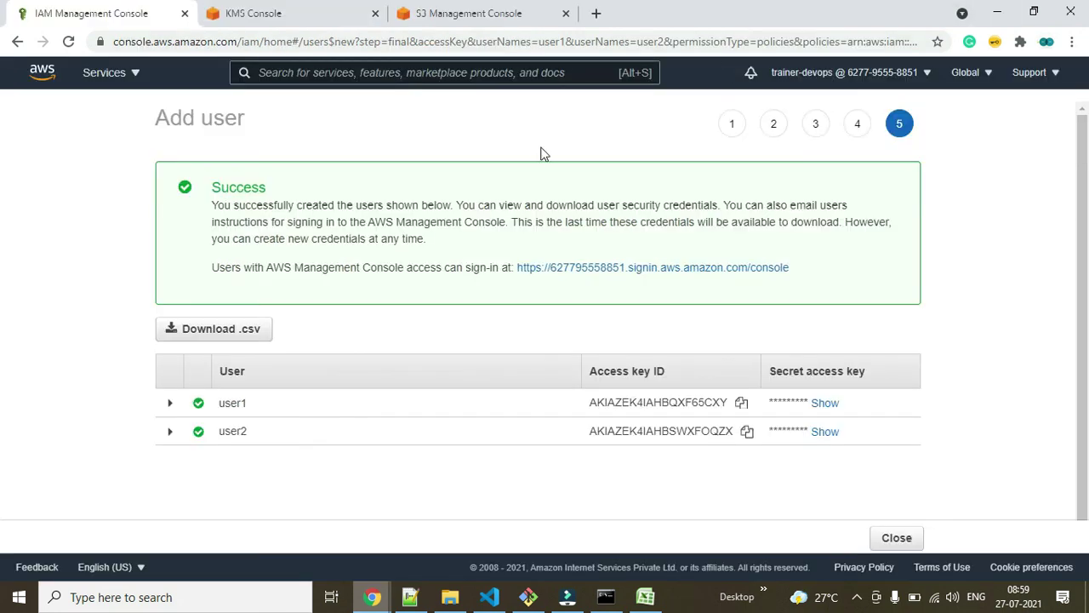
Start a new bucket in the S3 console and name it kms-demo27072021.
left_click(475, 15)
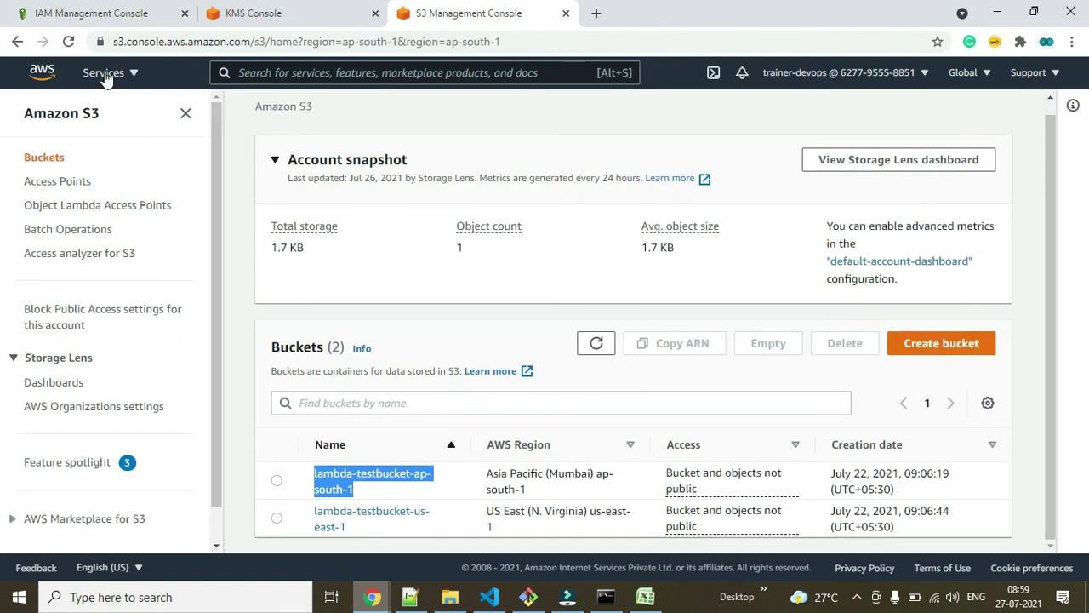
left_click(105, 74)
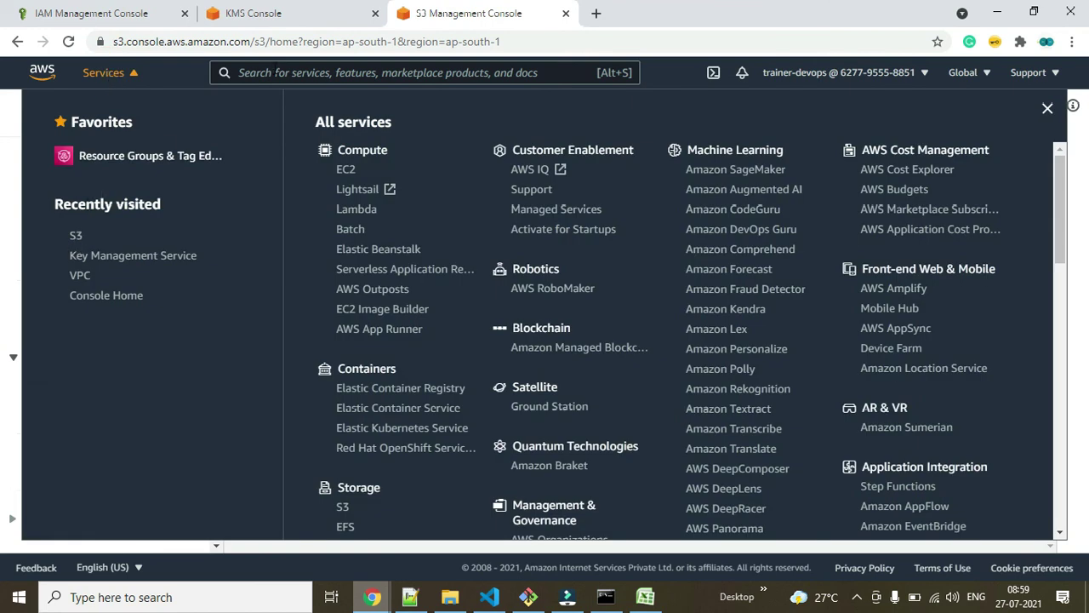
left_click(273, 68)
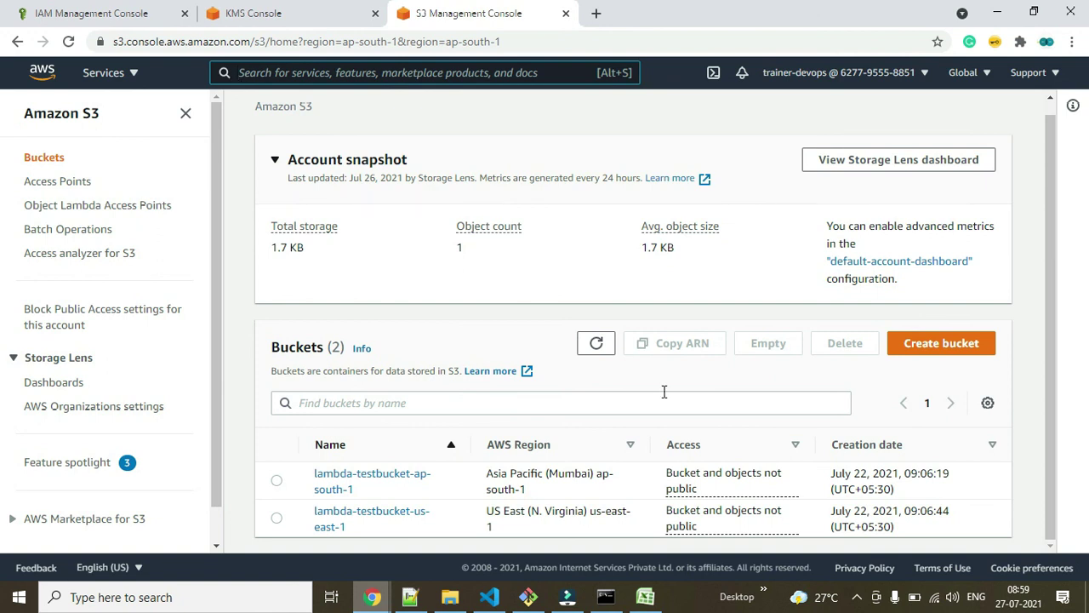
left_click(922, 354)
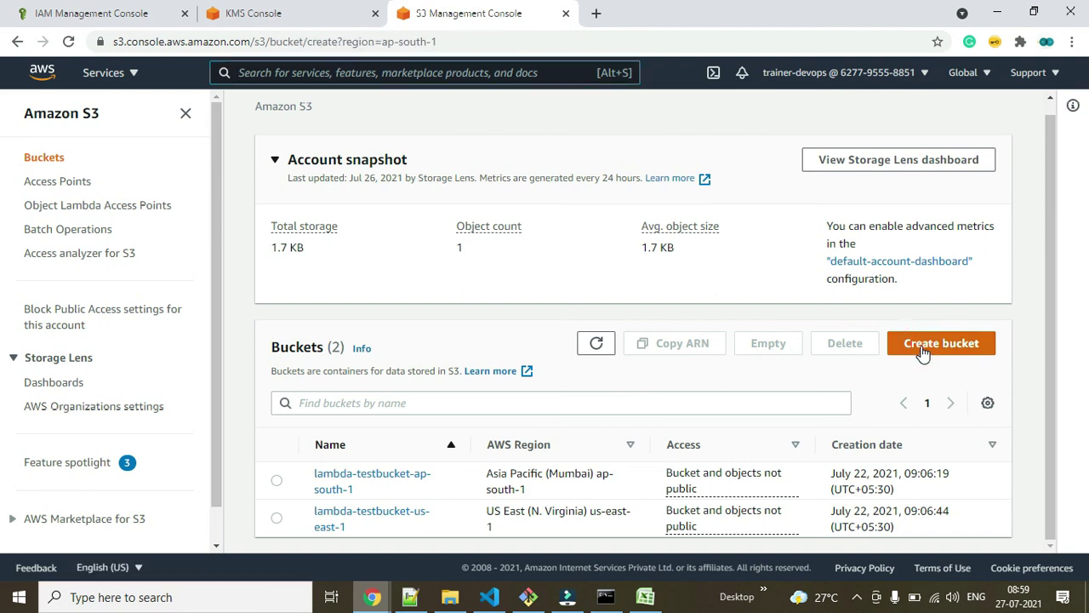
left_click(195, 290)
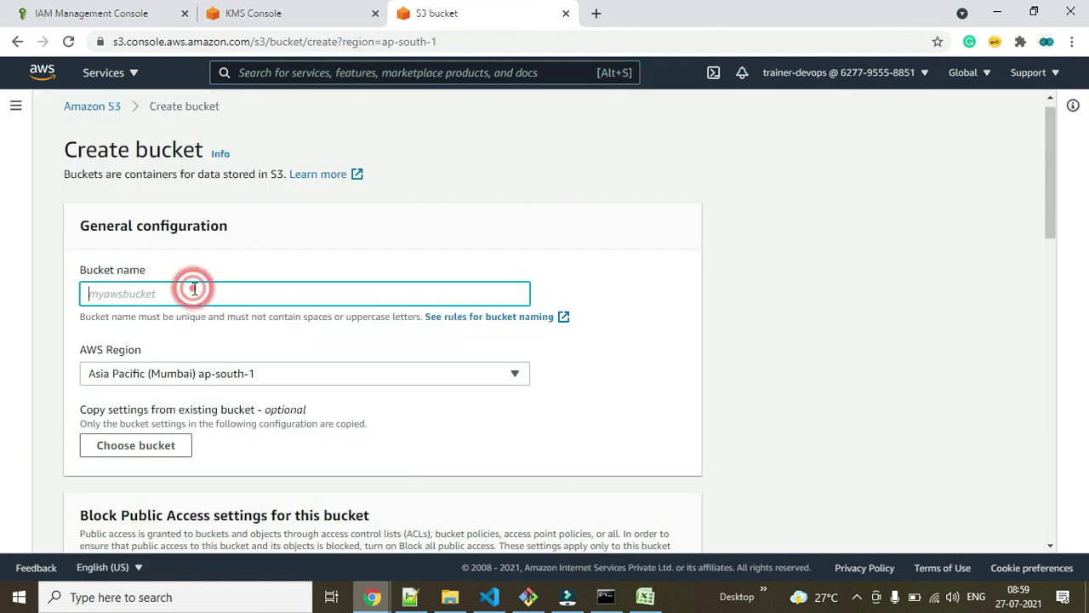
type("k")
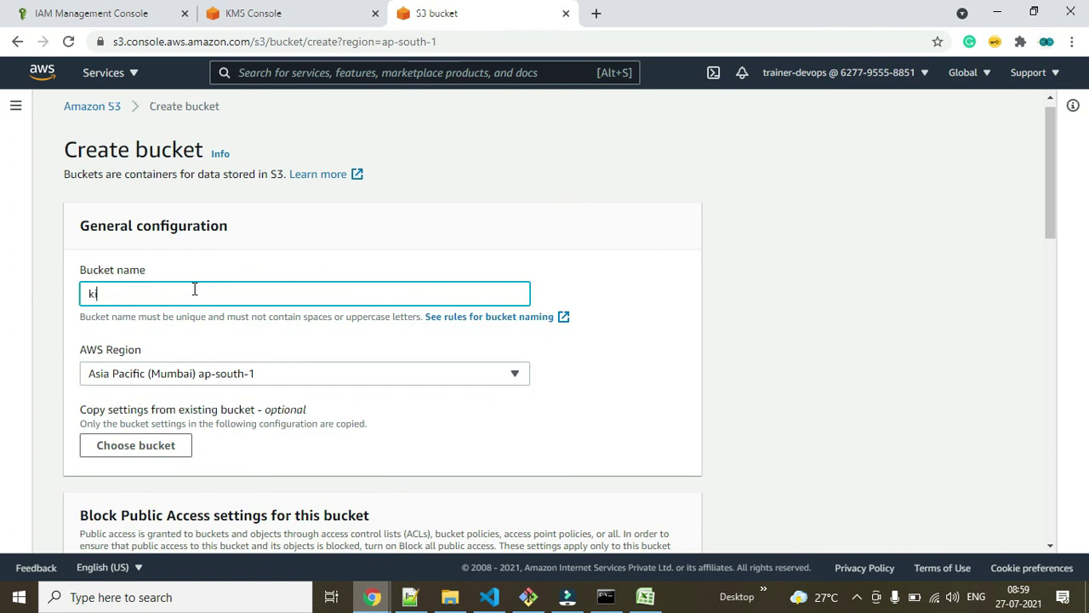
type("ms-demo27072021")
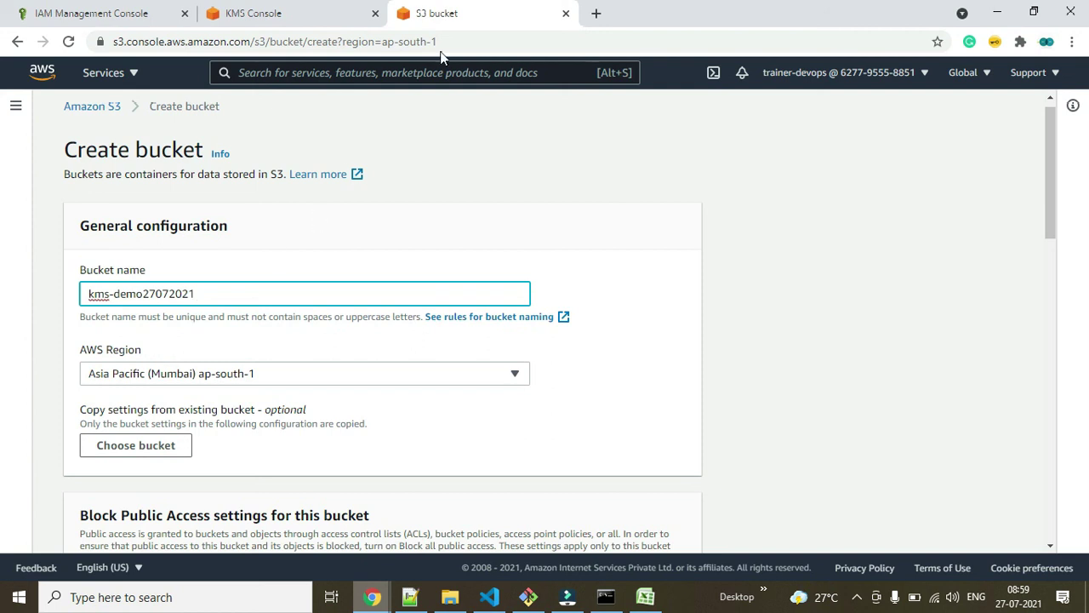
Create the bucket in the Asia Pacific (Mumbai) ap-south-1 region with all other settings left at default.
left_click_drag(473, 41, 411, 41)
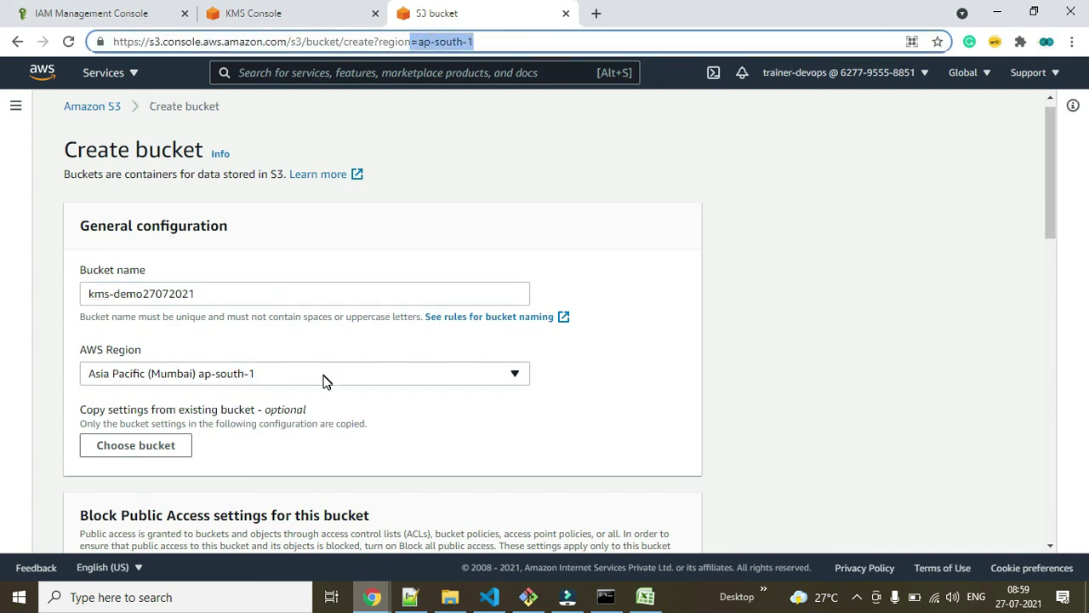
scroll(324, 380, "down", 3)
scroll(550, 360, "down", 4)
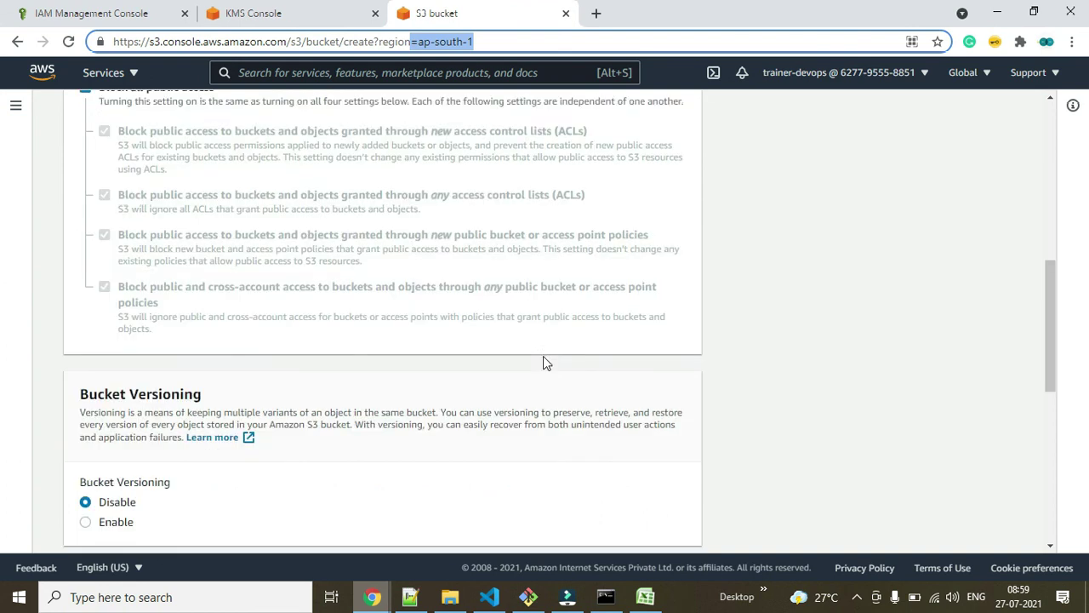
scroll(545, 366, "down", 6)
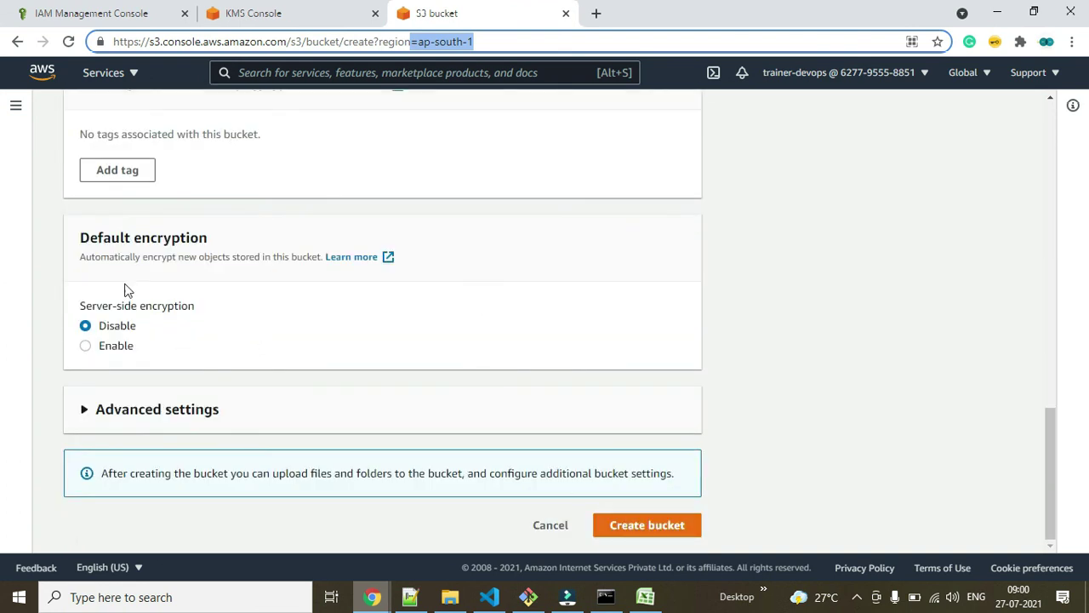
left_click(678, 528)
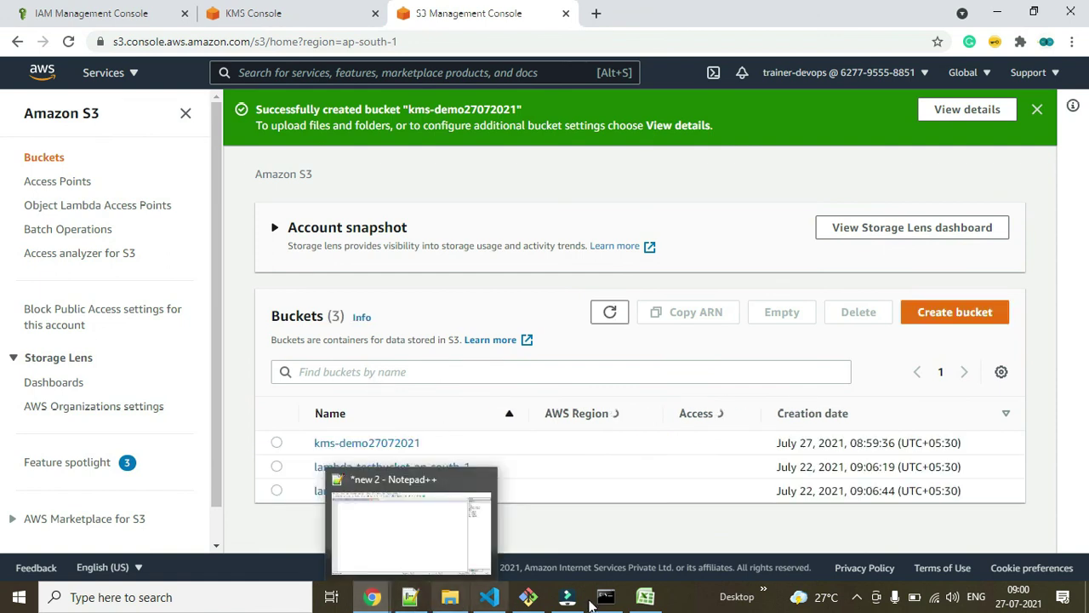
Look through the blog post preview for the instructions on configuring both users with aws-cli.
left_click(645, 599)
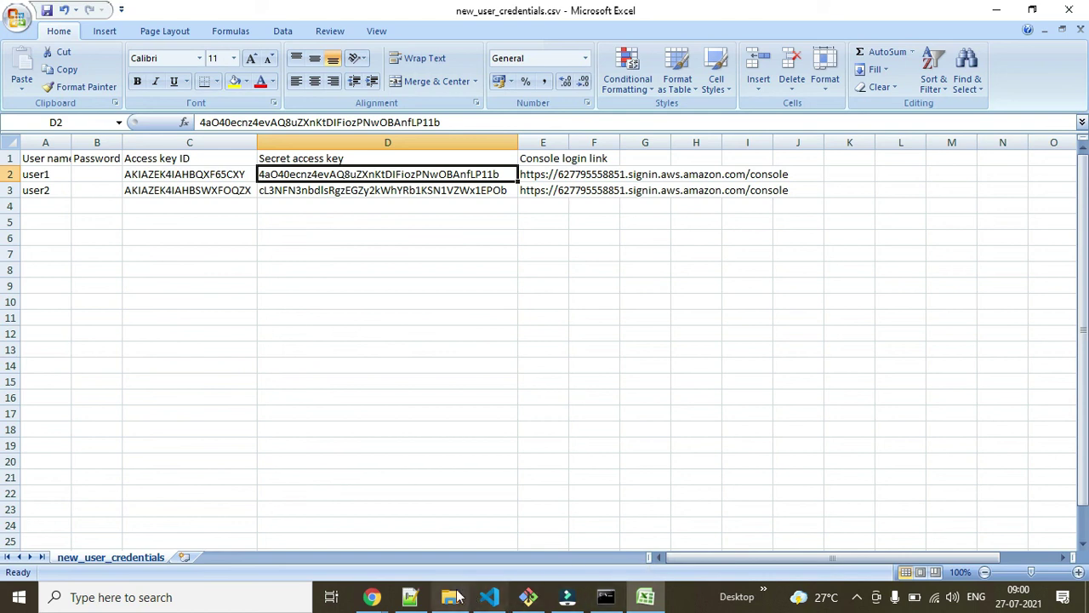
left_click(375, 598)
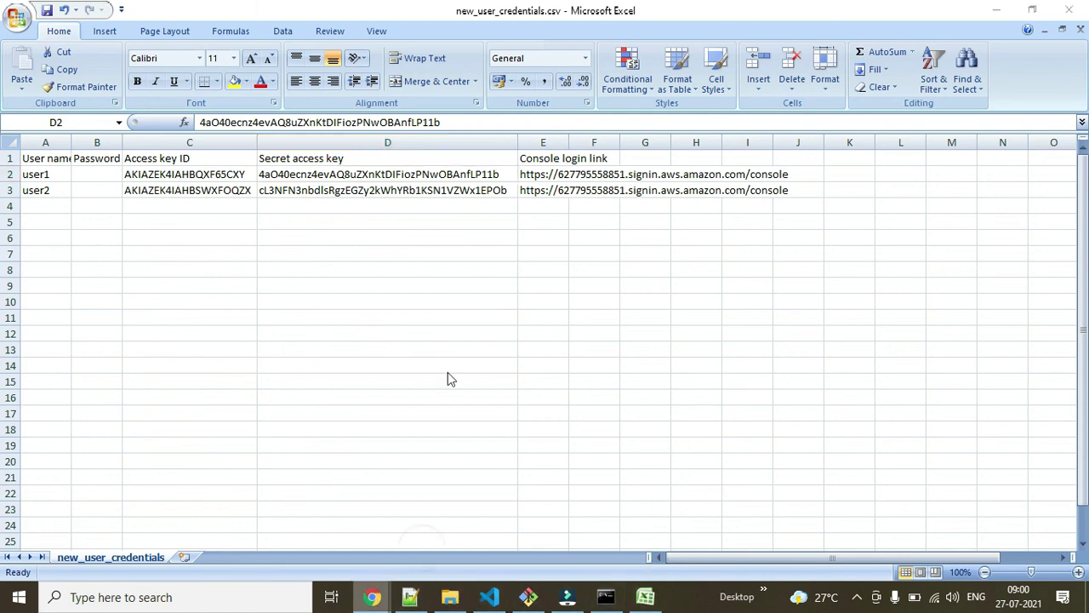
scroll(450, 378, "down", 1)
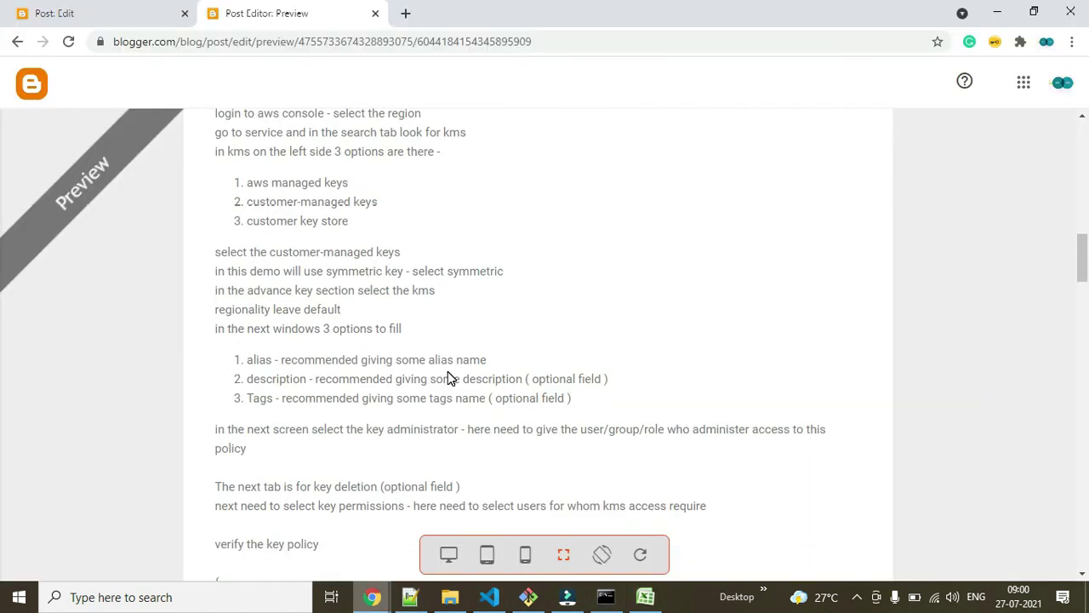
scroll(450, 377, "down", 2)
scroll(447, 383, "down", 12)
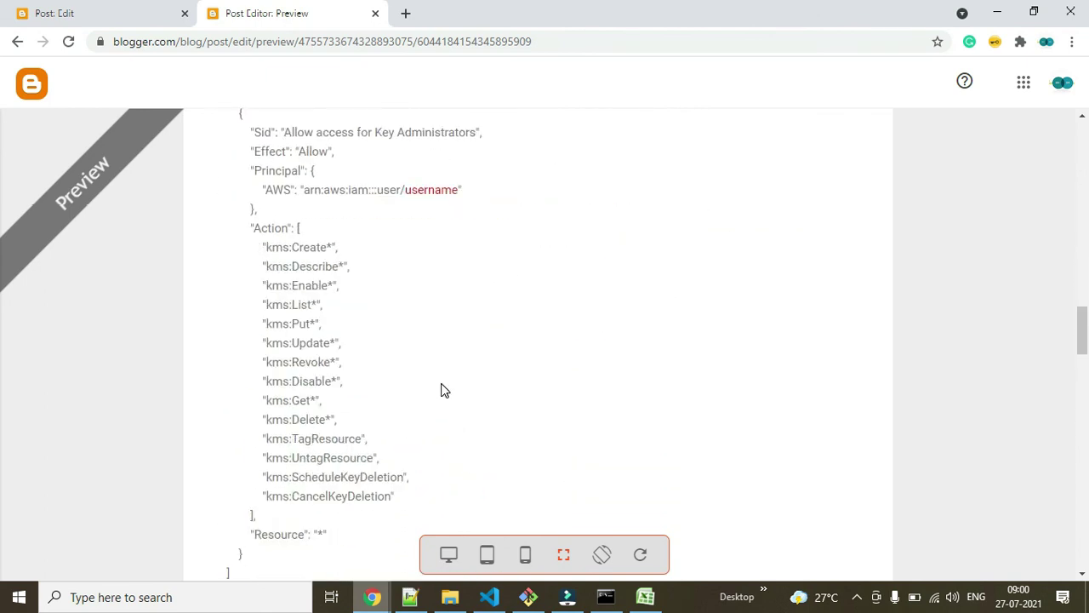
scroll(443, 389, "down", 2)
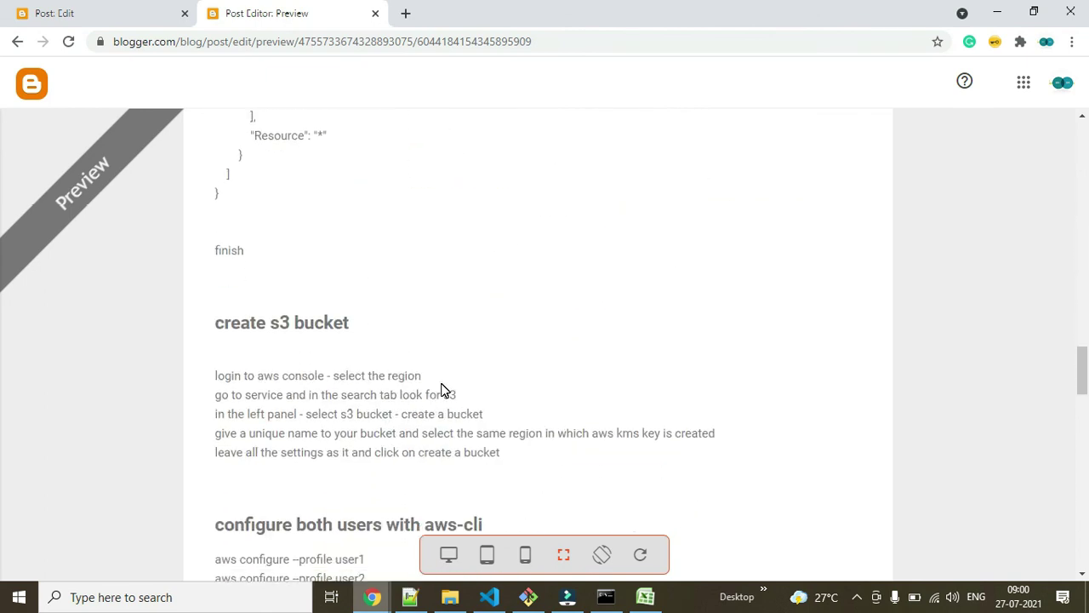
scroll(442, 390, "down", 3)
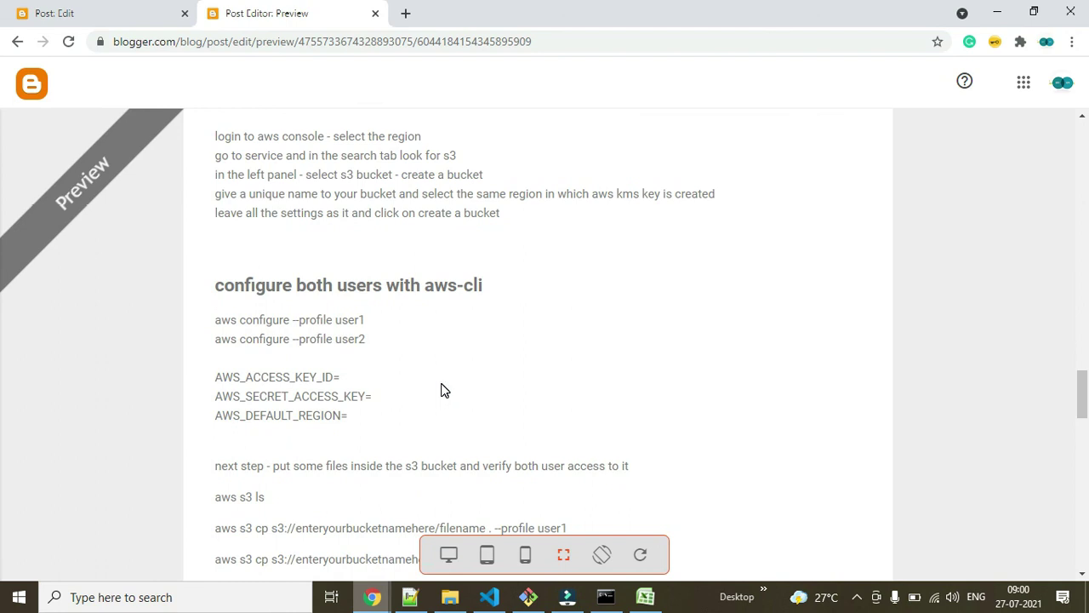
left_click(217, 323)
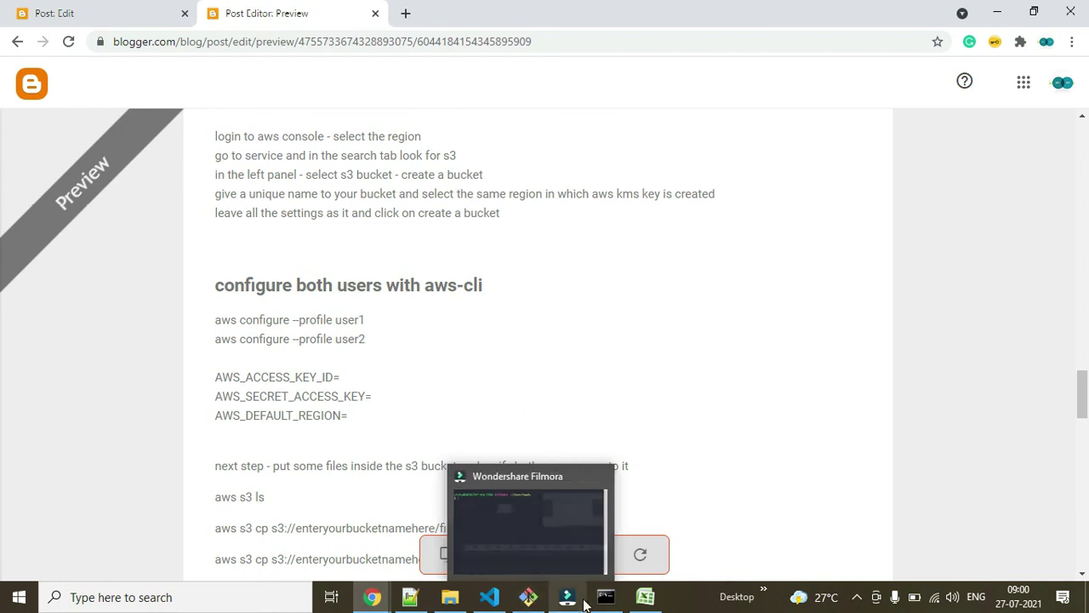
Run aws configure --profile user1 in Command Prompt.
mouse_move(606, 597)
left_click(602, 536)
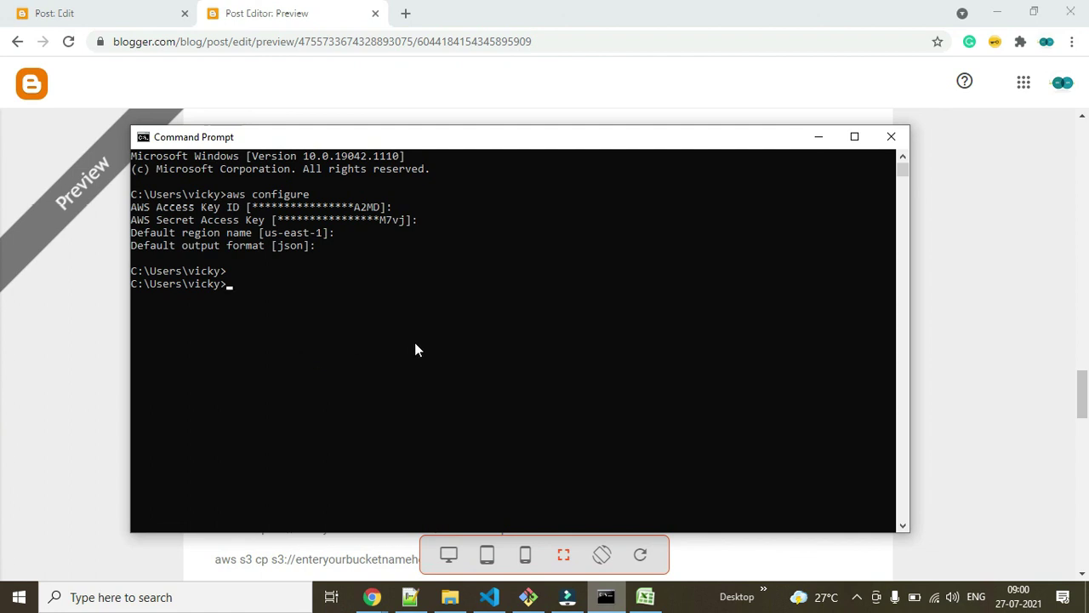
type("aws configure ")
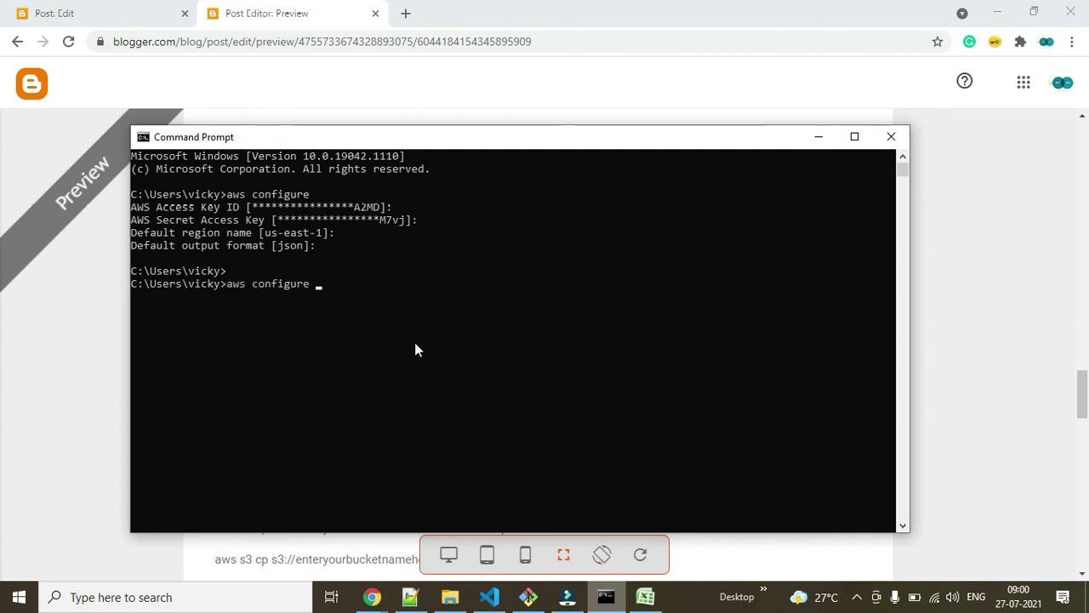
type("--profile user1")
key("Return")
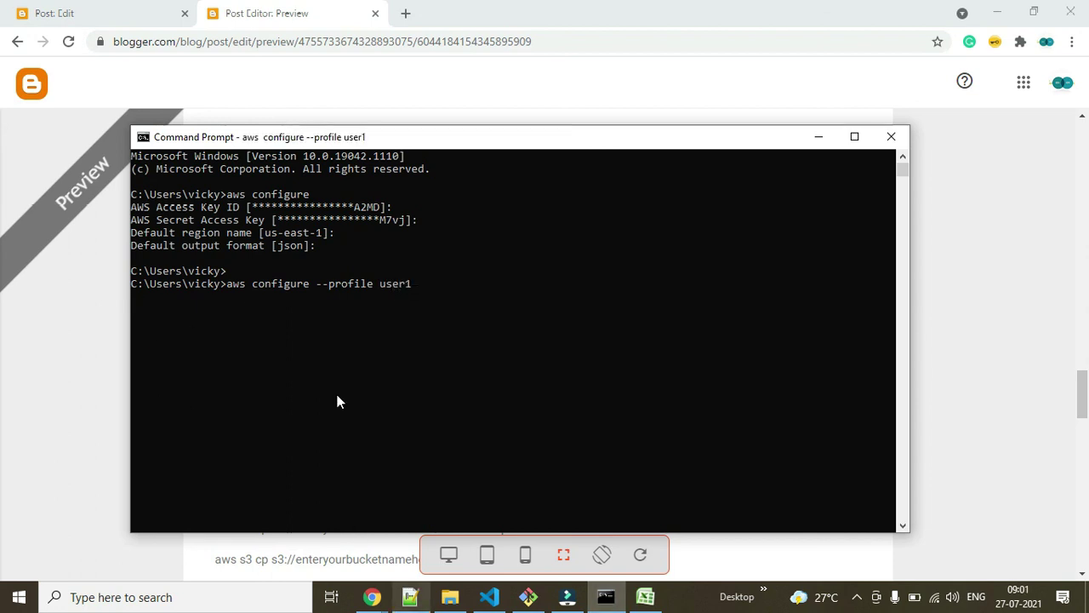
Copy user1's access key ID from the credentials spreadsheet into the AWS Access Key ID prompt.
left_click(645, 596)
left_click(153, 175)
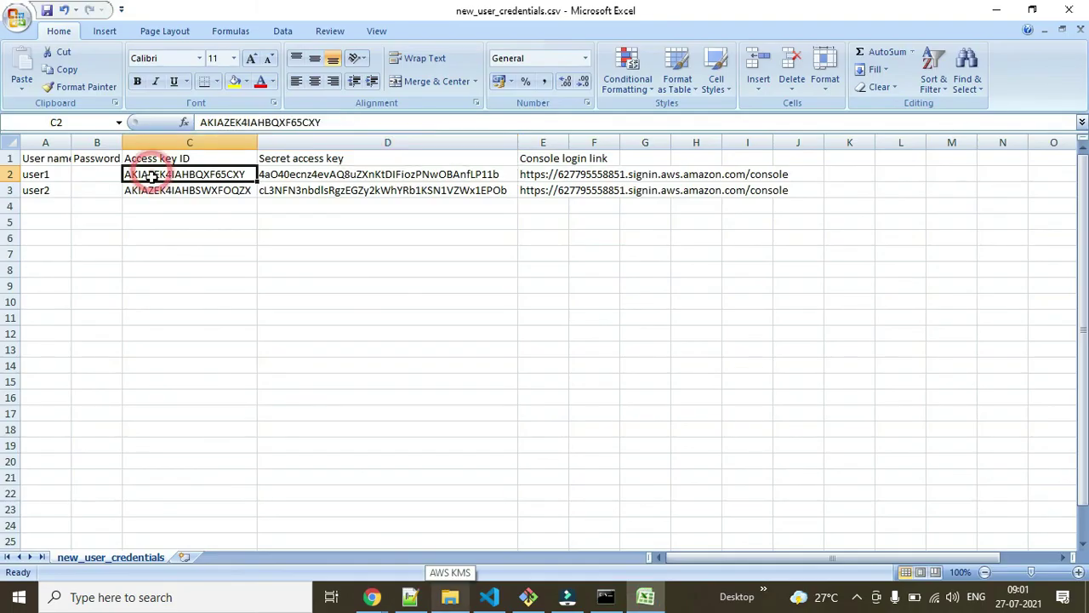
key("ctrl+c")
key("alt+Tab")
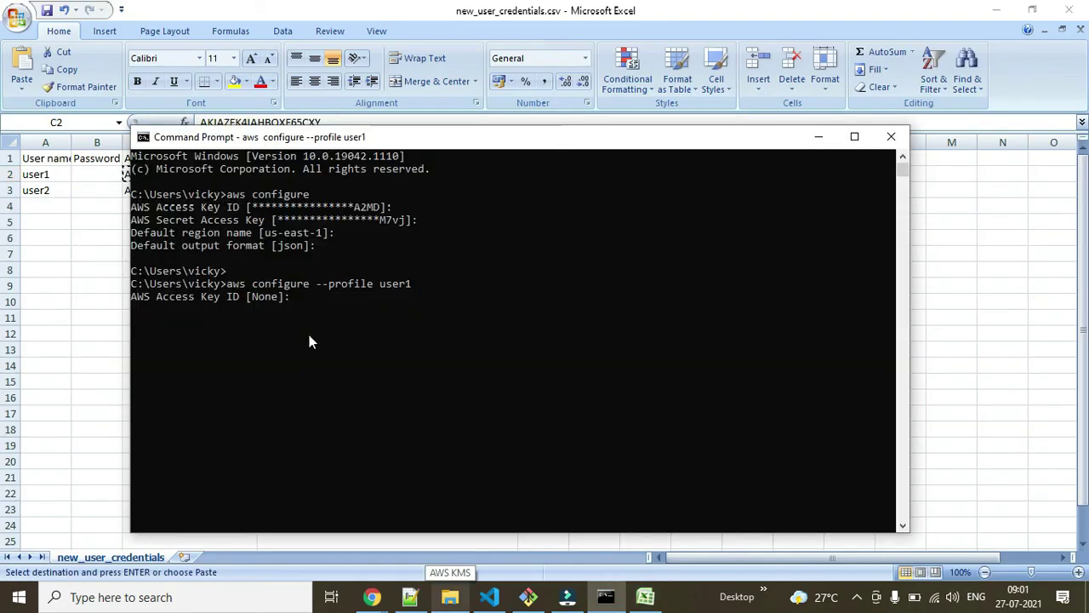
key("ctrl+v")
Copy user1's secret access key from the credentials spreadsheet and submit it at the AWS Secret Access Key prompt.
left_click(60, 267)
left_click(287, 173)
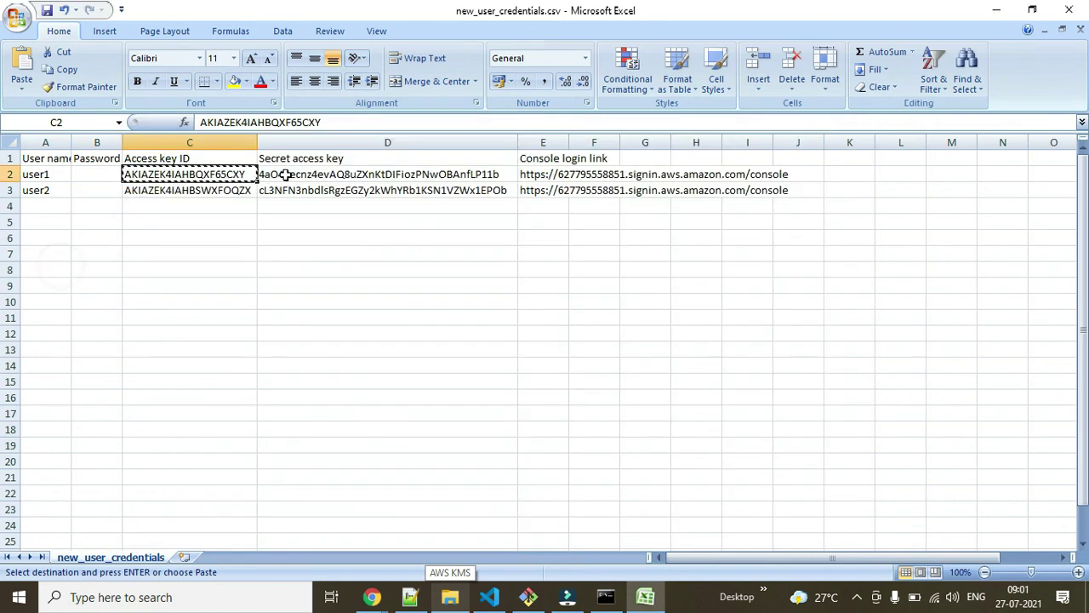
key("ctrl+c")
key("alt+Tab")
key("ctrl+v")
key("Return")
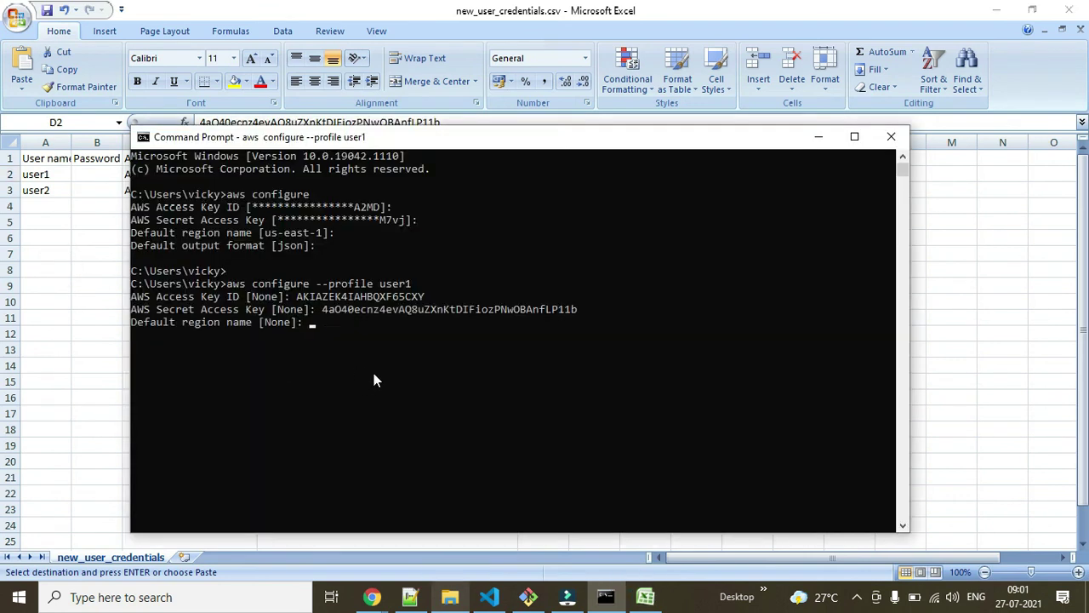
Copy the region ap-south-1 from the S3 console address into user1's default region prompt and leave the output format unset.
left_click(372, 597)
left_click(262, 518)
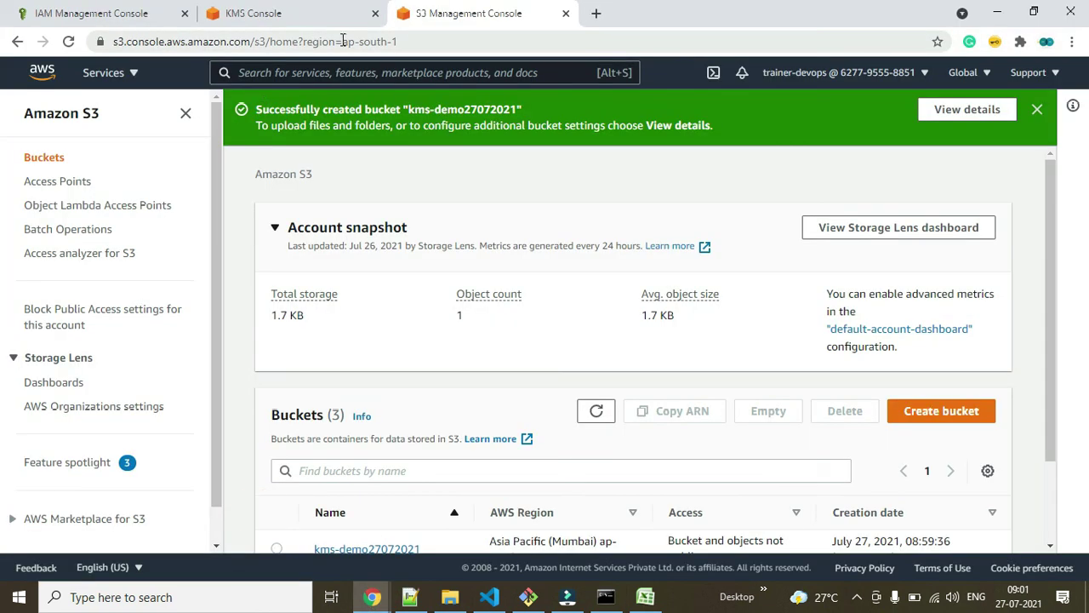
left_click_drag(344, 40, 433, 41)
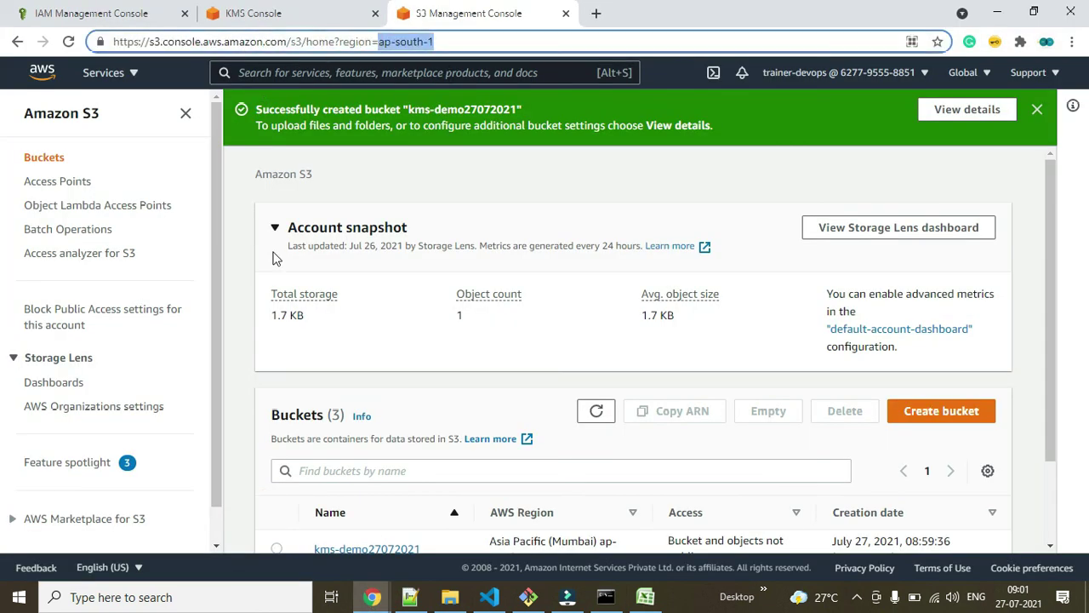
key("ctrl+c")
key("alt+Tab")
key("ctrl+v")
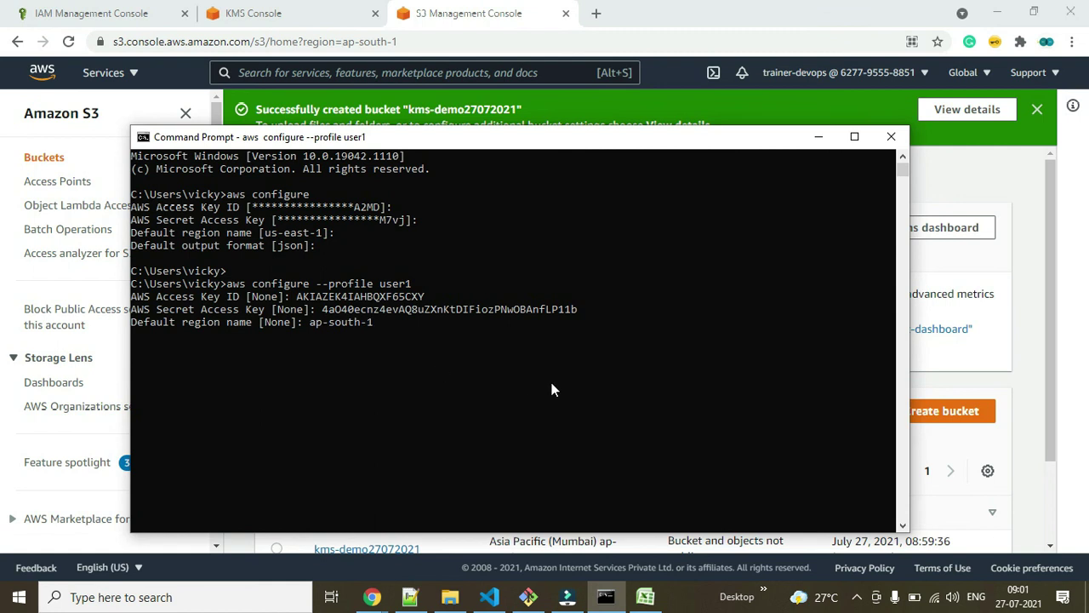
key("Return")
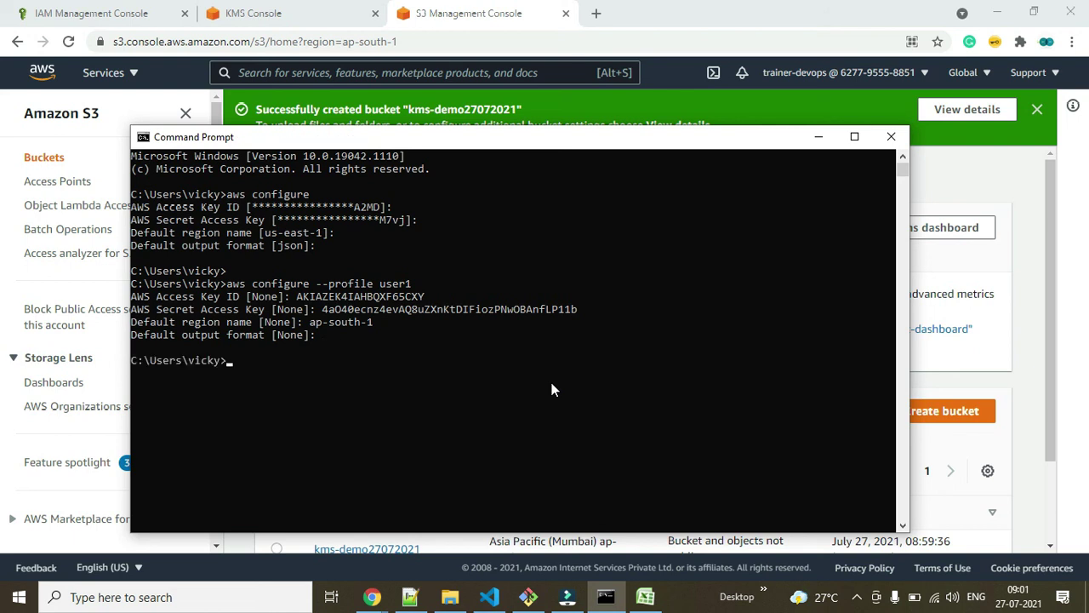
Run aws configure --profile user2 and submit user2's access key ID copied from the credentials spreadsheet.
key("Up")
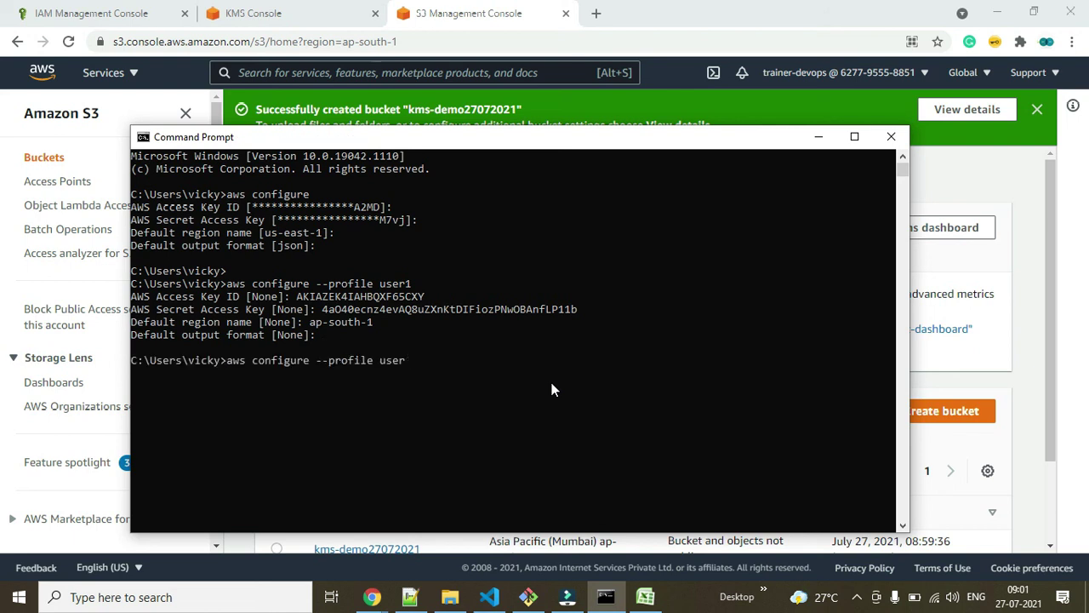
key("Return")
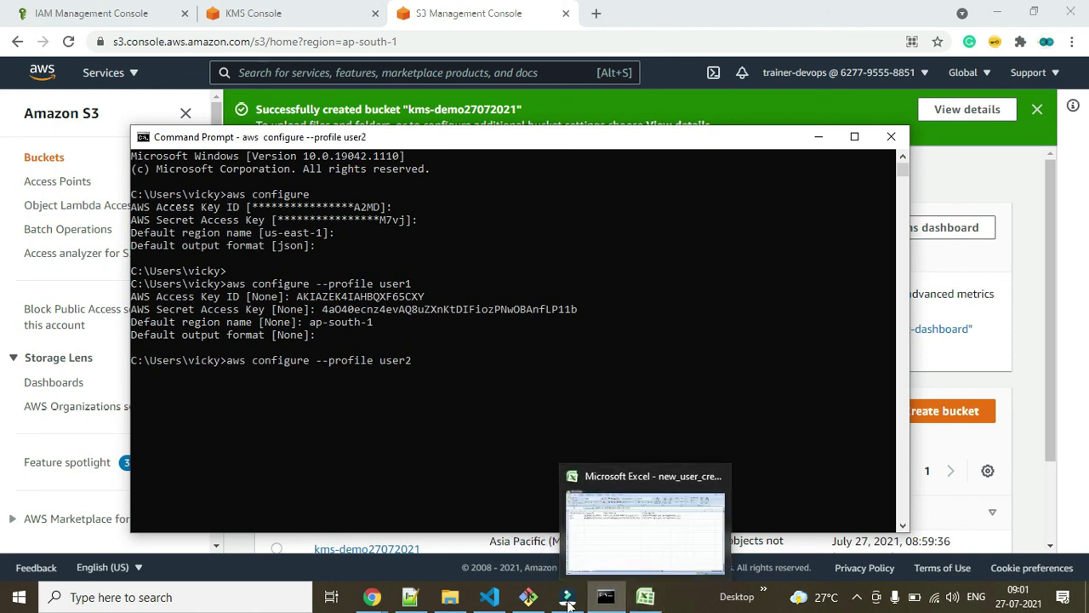
left_click(643, 598)
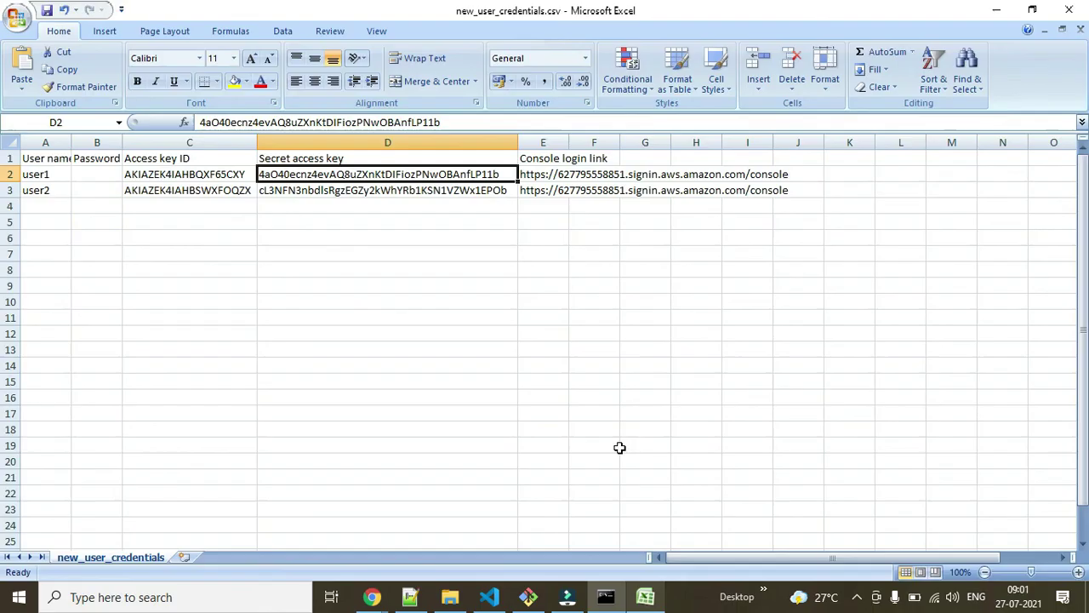
left_click(173, 190)
key("ctrl+c")
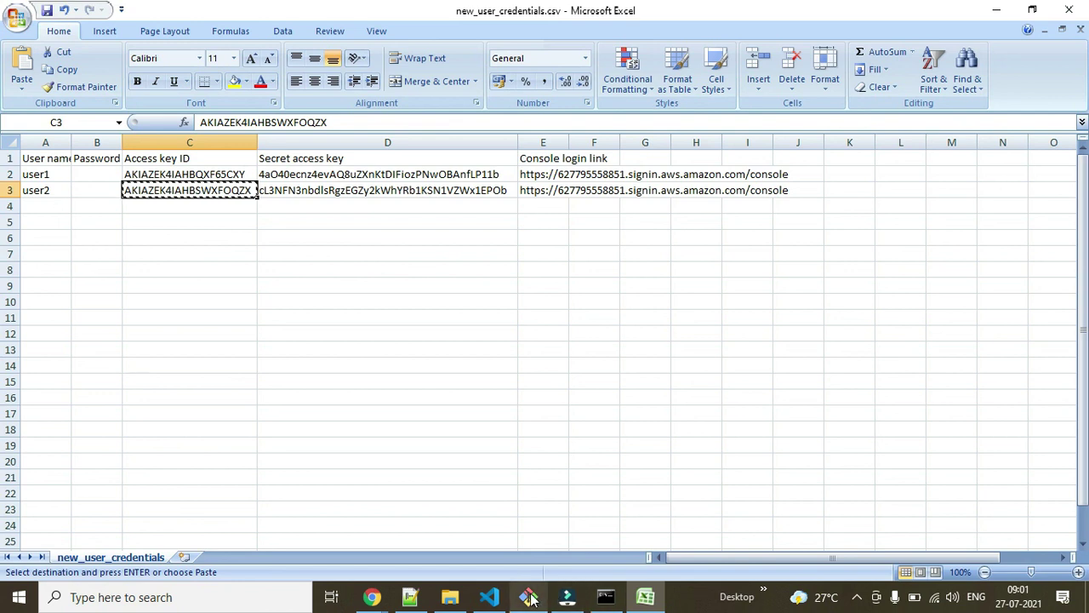
left_click(605, 597)
right_click(409, 422)
key("Return")
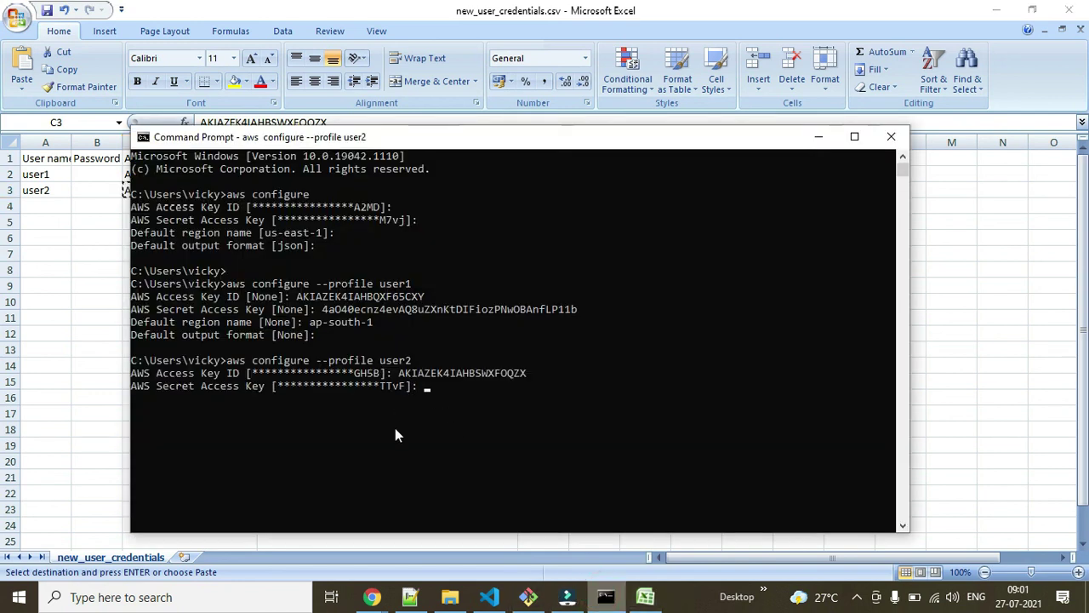
Copy user2's secret access key from the credentials spreadsheet and submit it at the AWS Secret Access Key prompt.
left_click(82, 279)
left_click(298, 193)
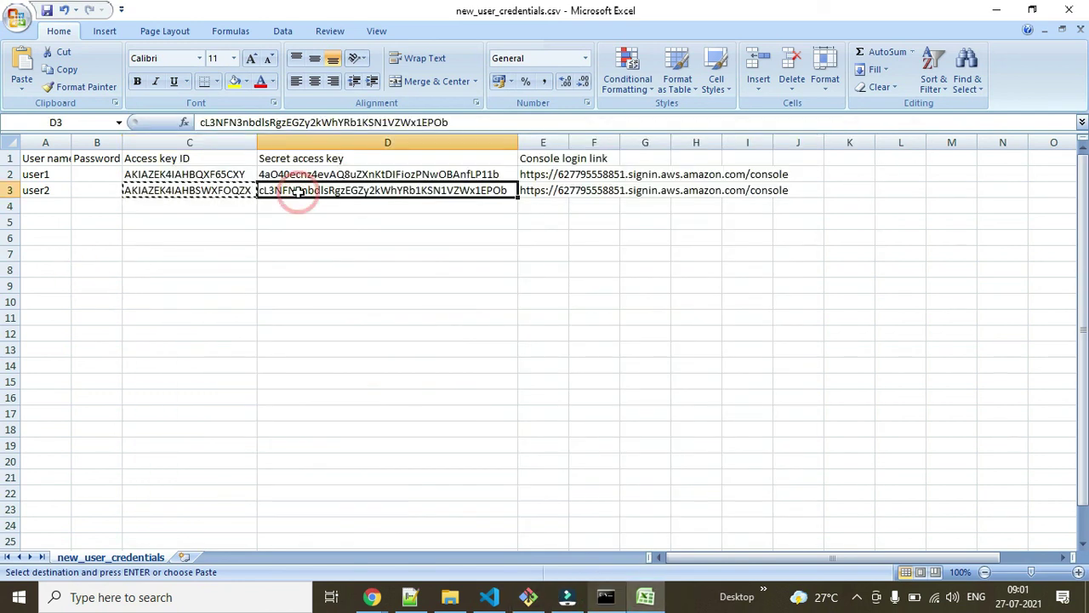
key("ctrl+c")
key("alt+Tab")
right_click(482, 422)
key("Return")
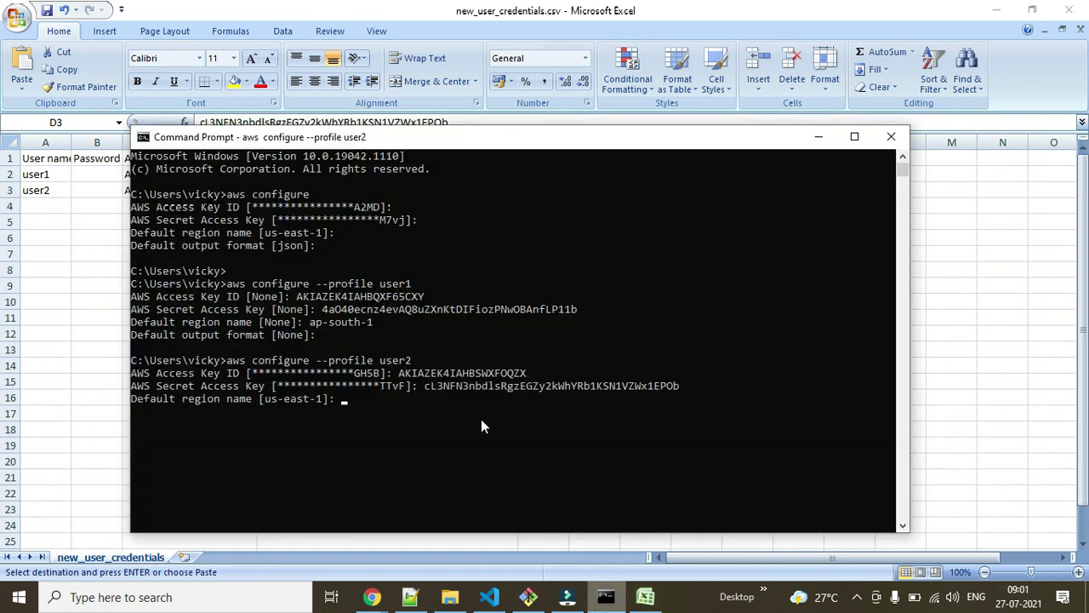
Reuse ap-south-1 from the user1 configuration as user2's default region and leave the output format unset.
left_click_drag(310, 322, 367, 322)
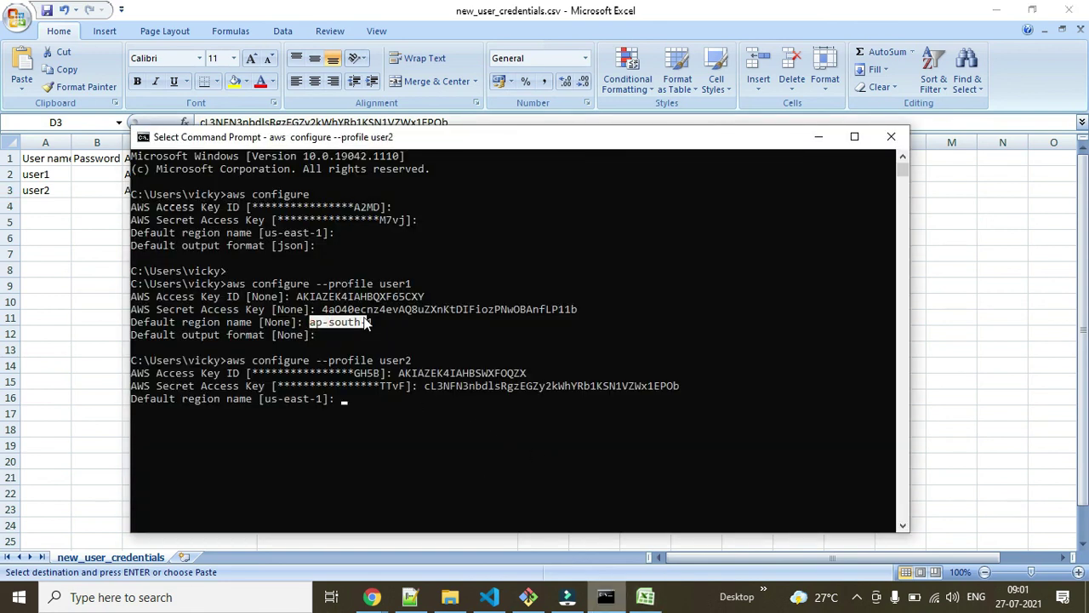
right_click(366, 325)
right_click(394, 385)
key("Return")
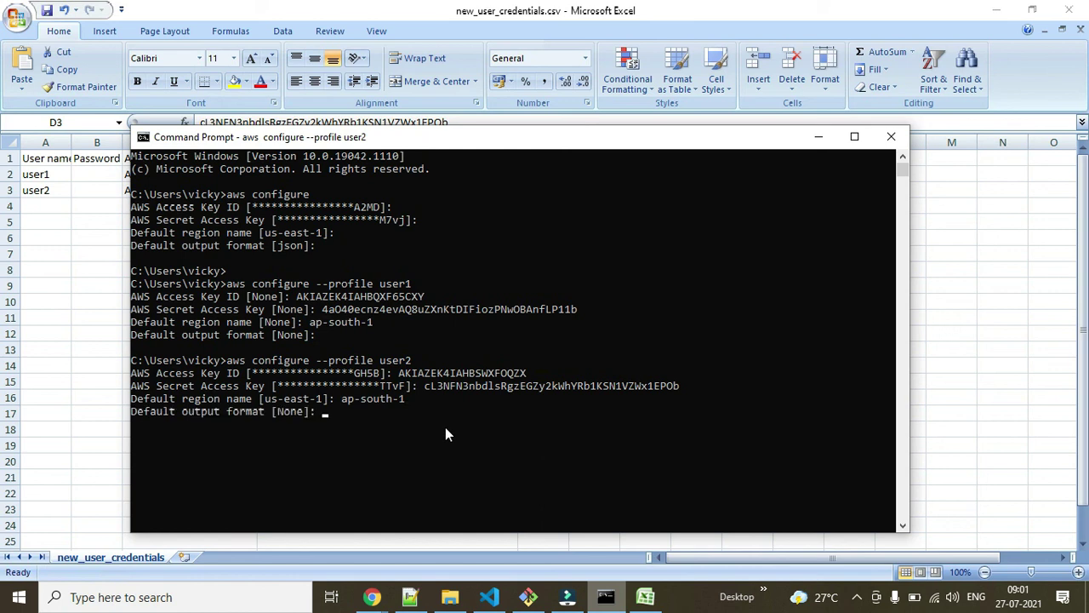
key("Return")
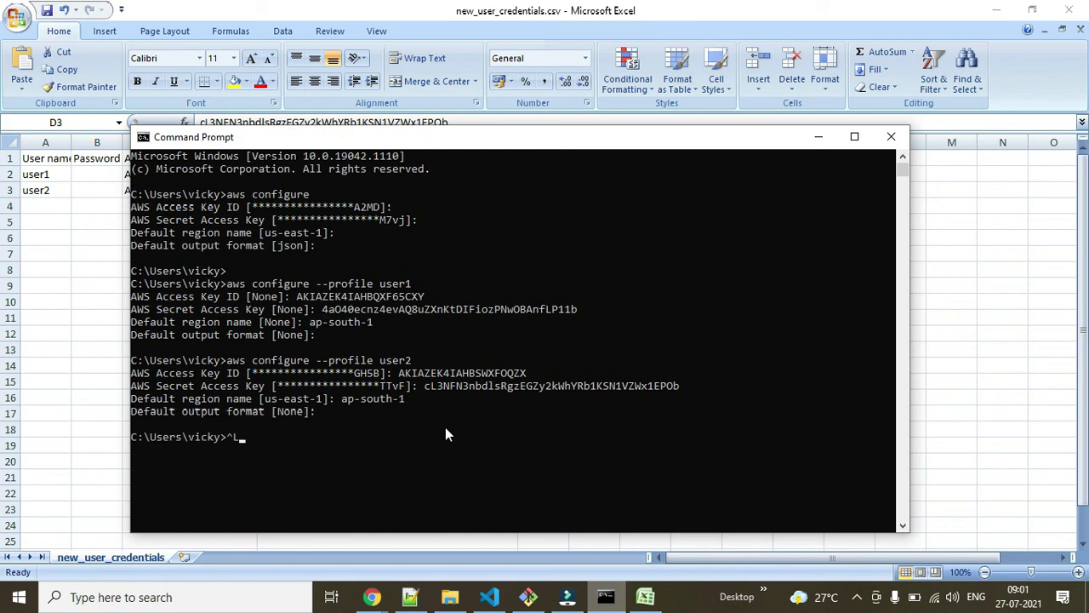
Clear the Command Prompt with cls, minimize the credentials spreadsheet, and move the prompt aside to uncover the S3 console.
type("cls")
key("Return")
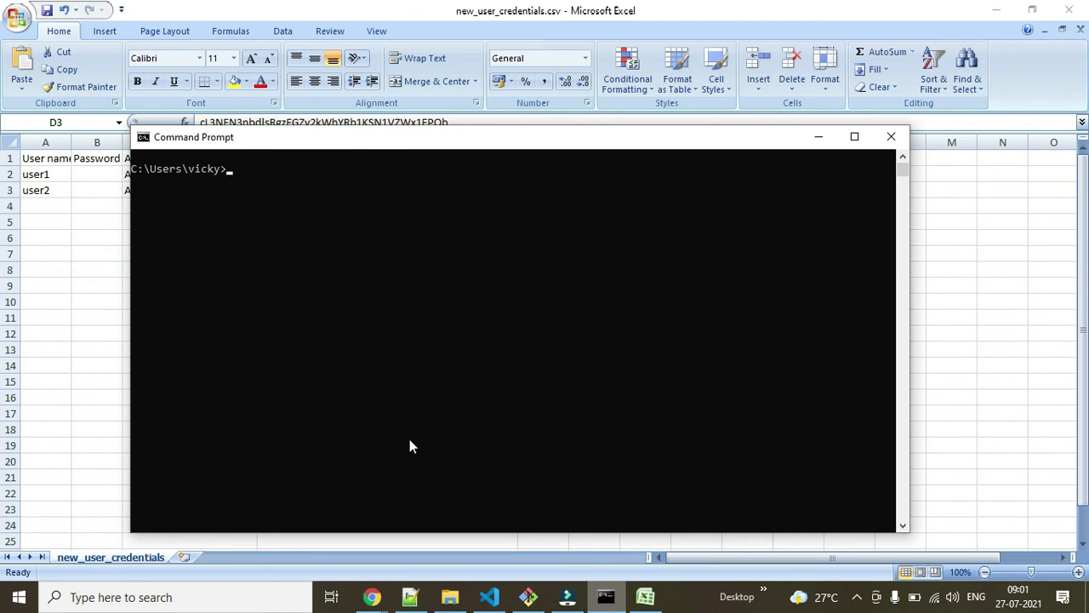
left_click(994, 10)
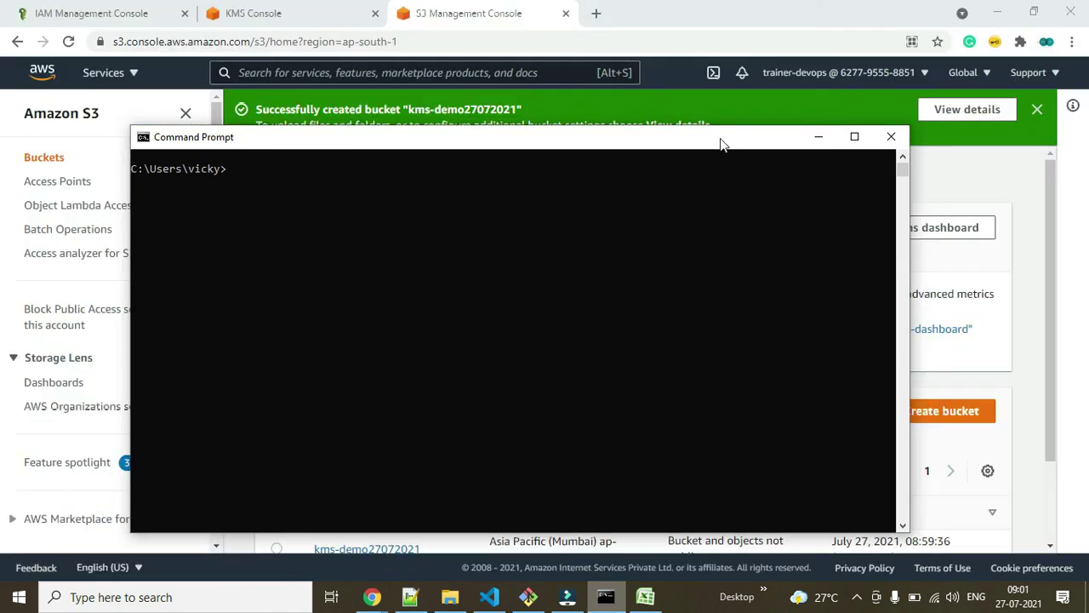
left_click_drag(497, 152, 774, 179)
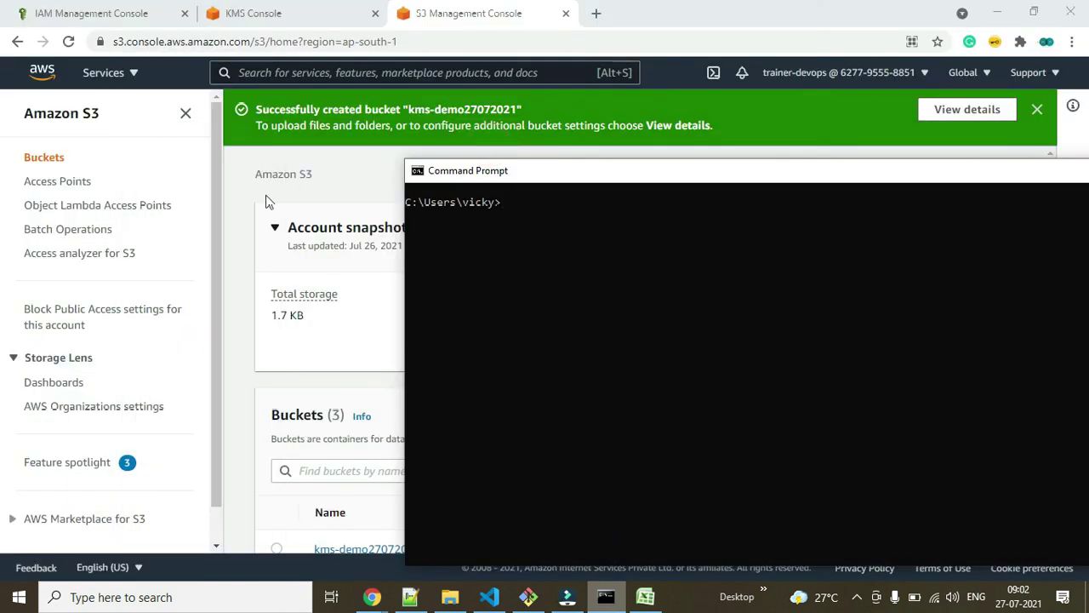
Dismiss the bucket creation notification in the S3 console and view the full buckets list.
left_click(950, 146)
left_click(1038, 109)
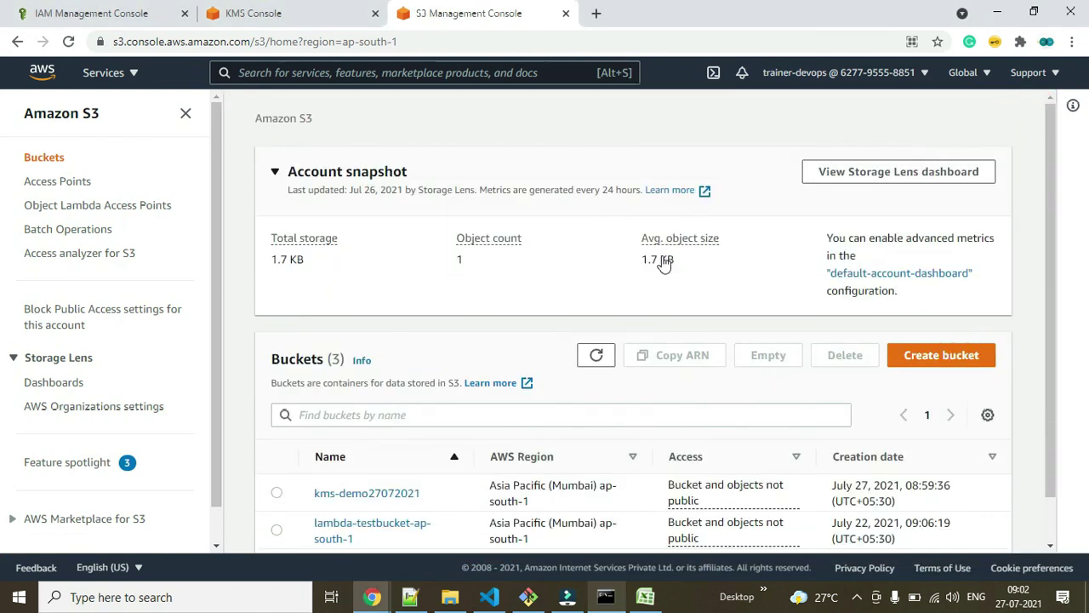
scroll(627, 350, "down", 1)
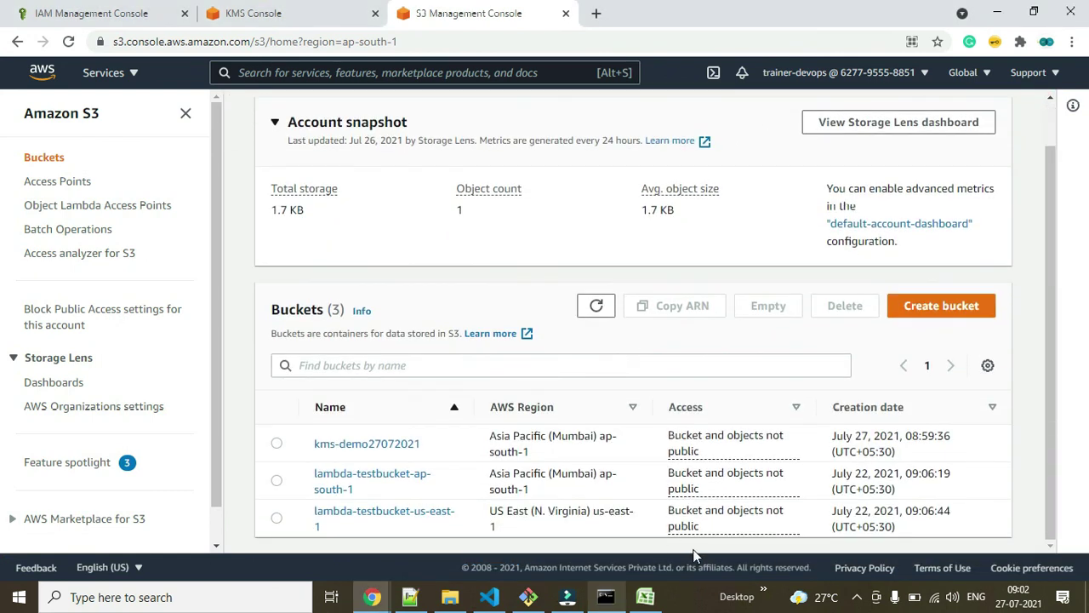
List the S3 buckets as user1 by running aws s3 ls --profile user1 in Command Prompt.
left_click(606, 596)
type("aws s")
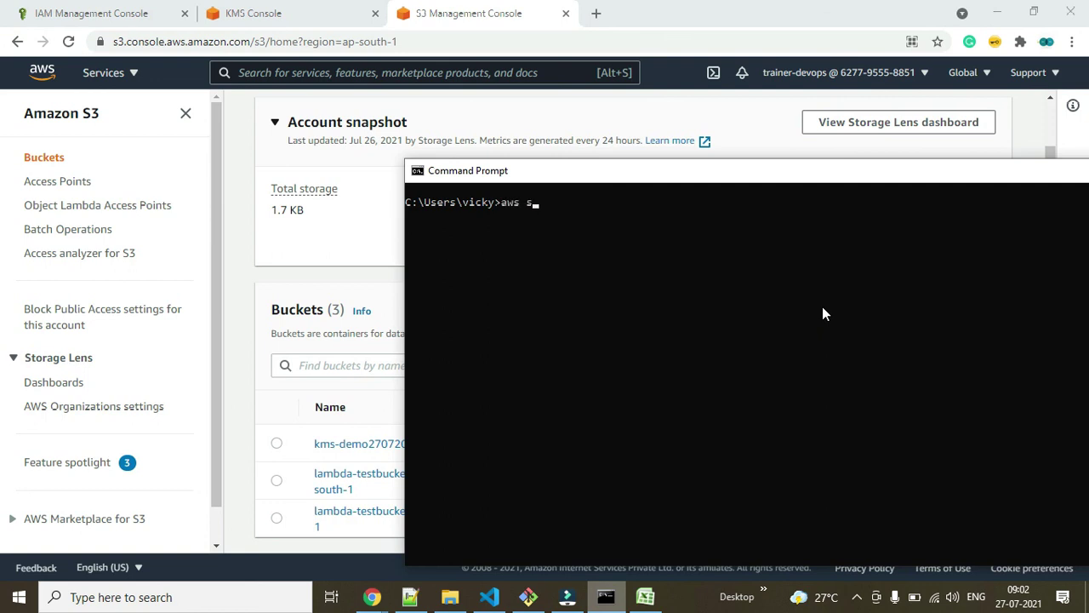
type("3 ls --profile  user1")
key("Return")
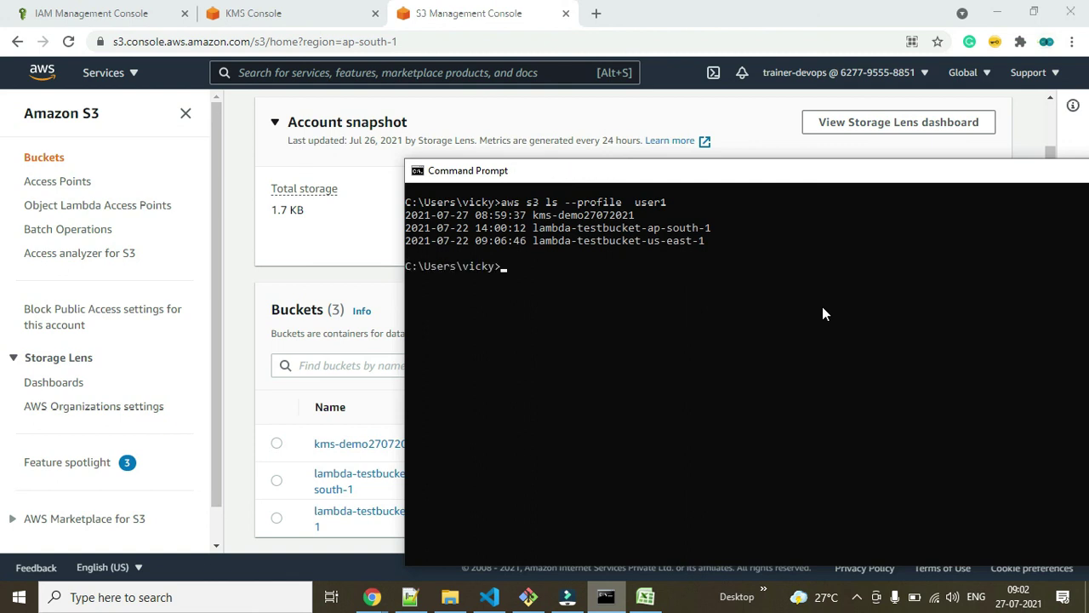
List the S3 buckets as user2 by running aws s3 ls --profile user2.
key("Up")
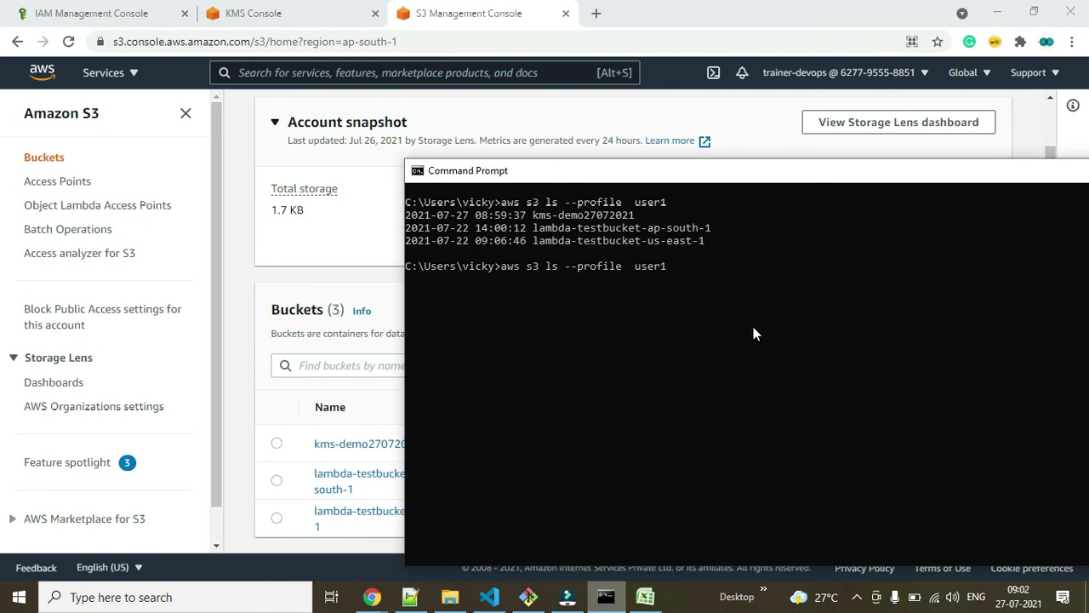
key("BackSpace")
type("1")
key("BackSpace")
type("2")
key("Return")
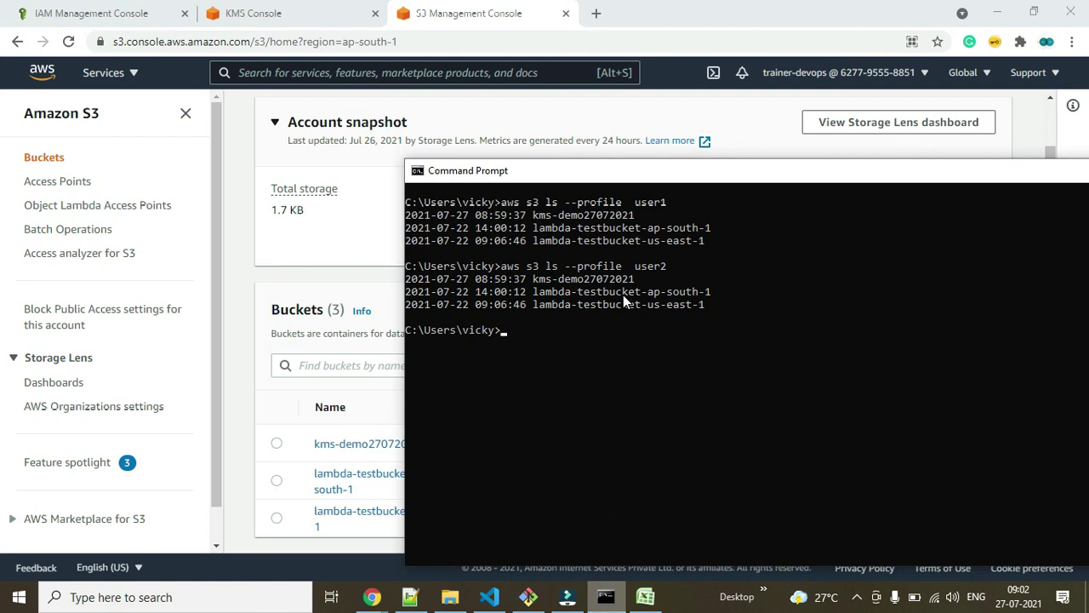
Close the Add user success page in the IAM console.
left_click(98, 19)
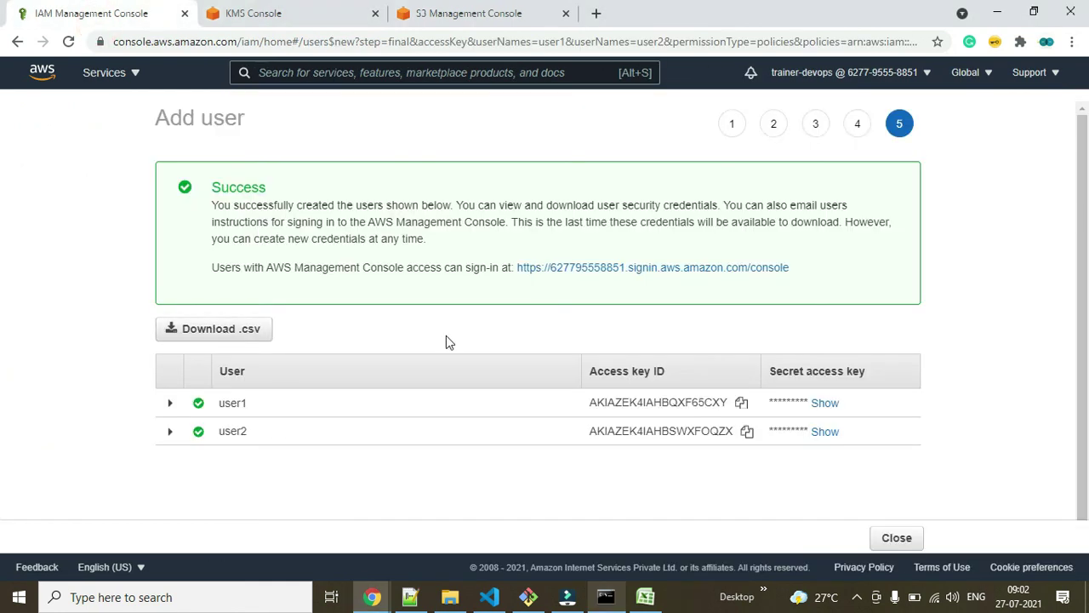
left_click(896, 537)
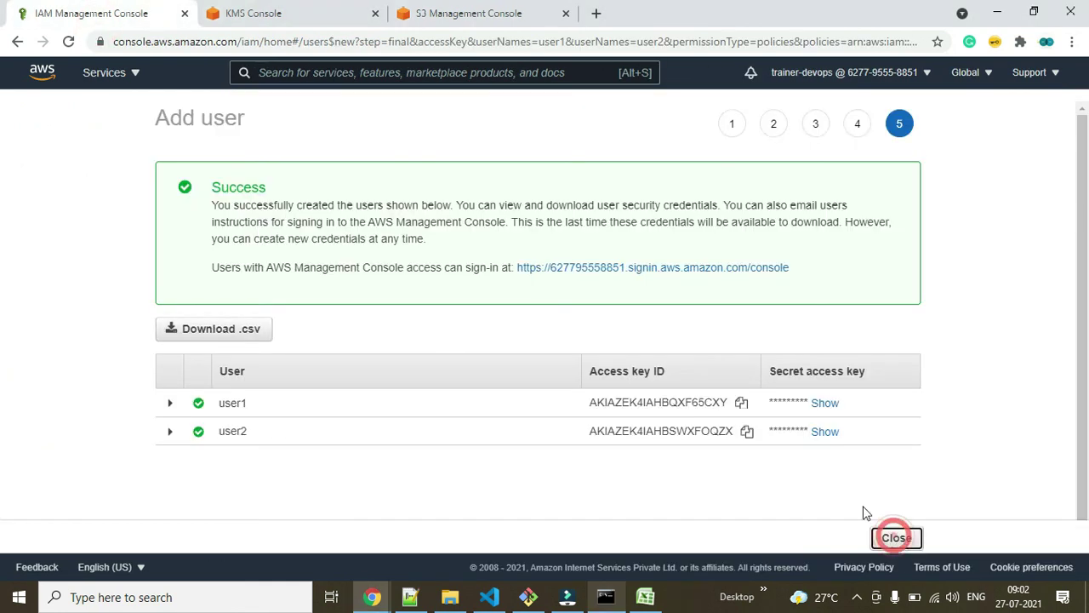
Start writing an aws iam command in Command Prompt, removing the ls subcommand from it.
left_click(606, 597)
type("a")
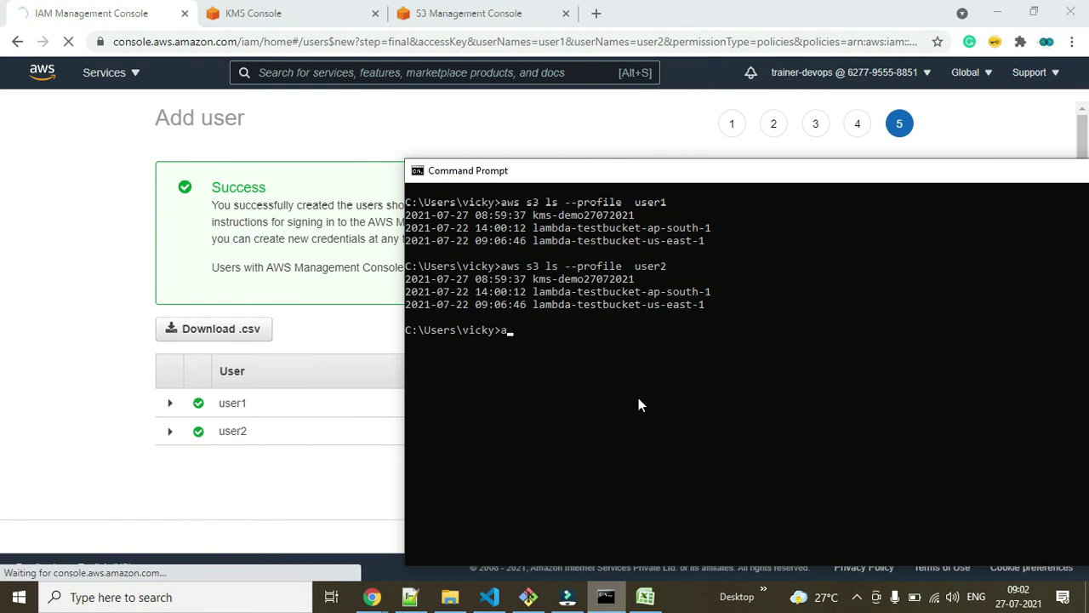
type("ws ")
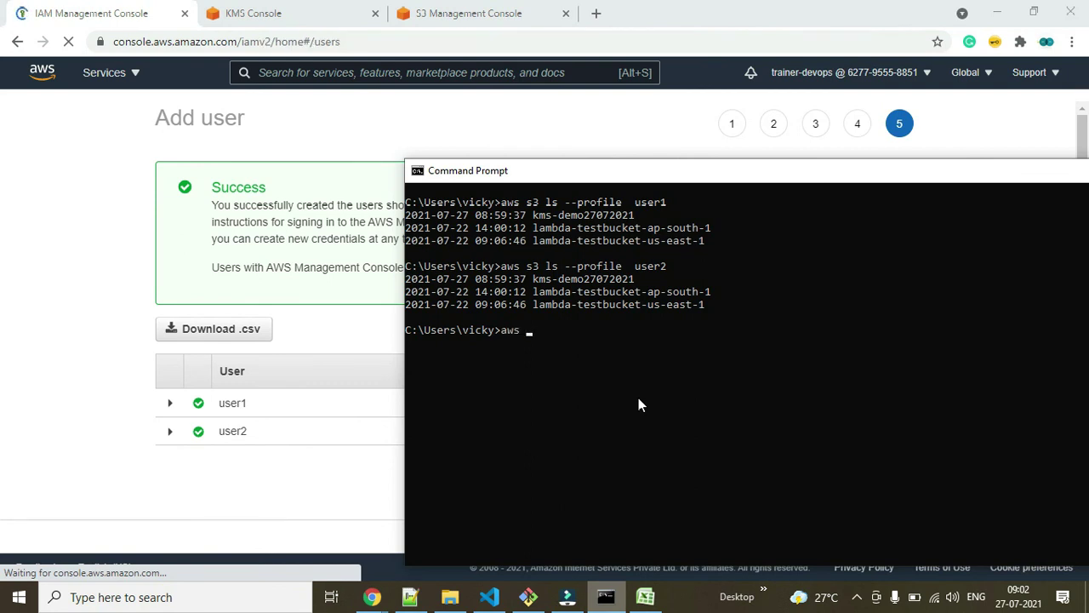
type("iam ls")
key("BackSpace")
key("BackSpace")
Search Google for "aws cli" in a new browser tab.
left_click(594, 13)
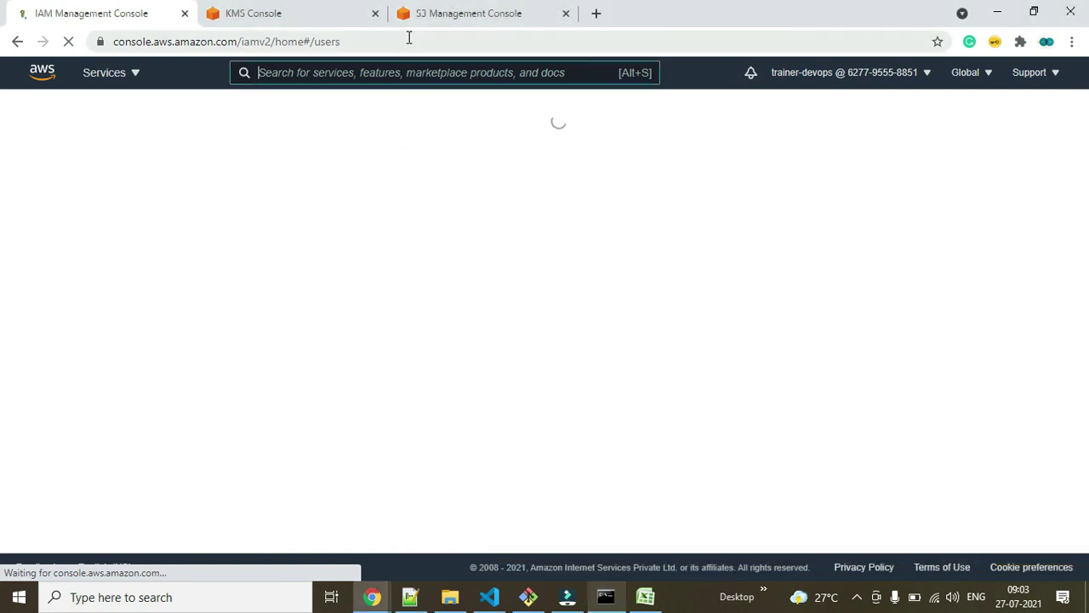
left_click(595, 14)
left_click(357, 41)
type("aw")
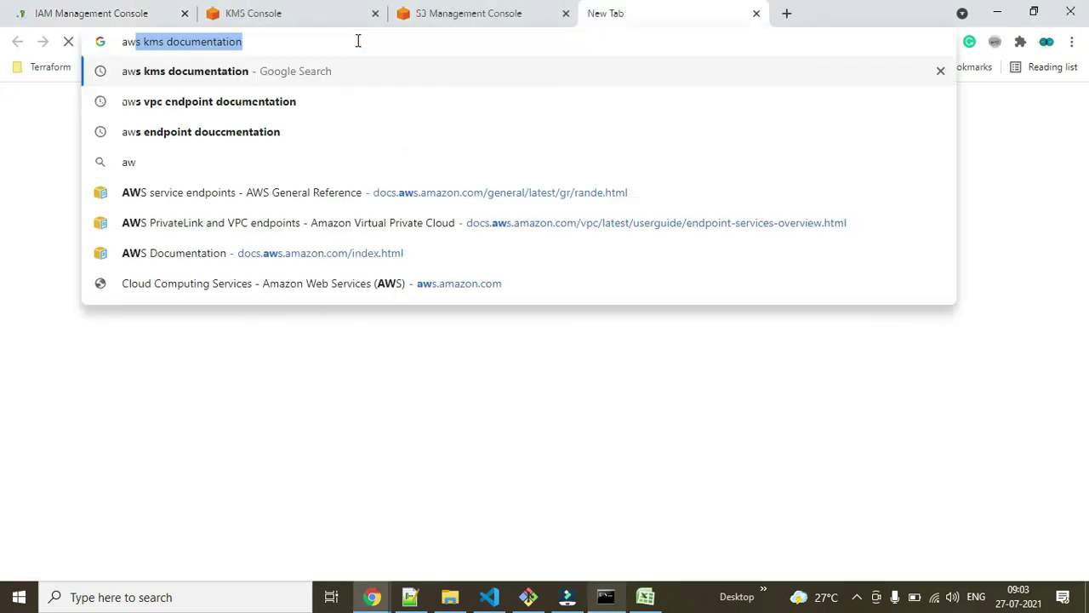
type("s c")
key("BackSpace")
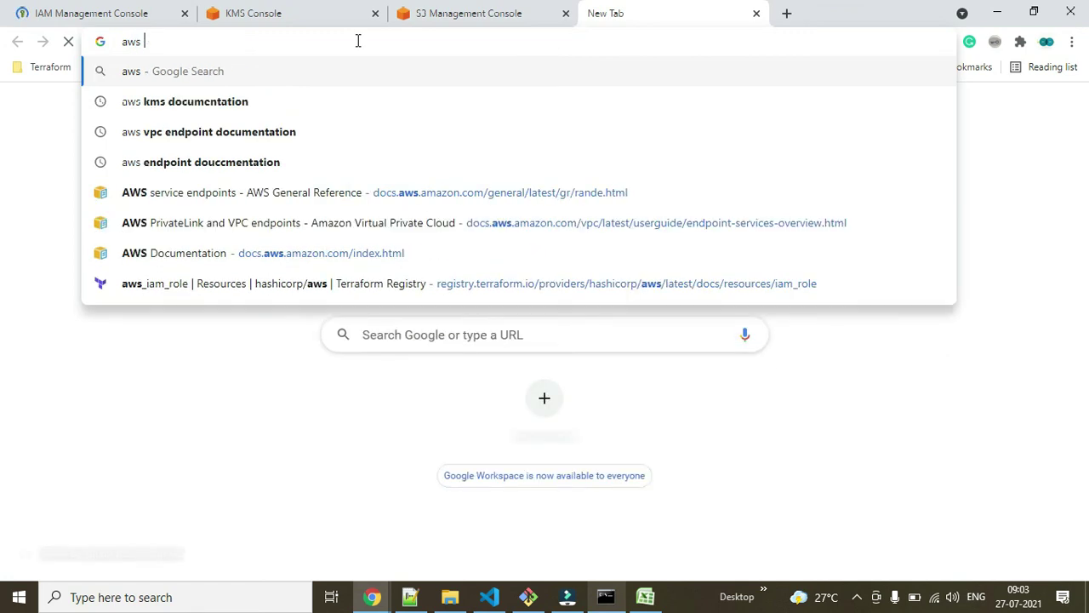
type("cli d")
key("BackSpace")
key("BackSpace")
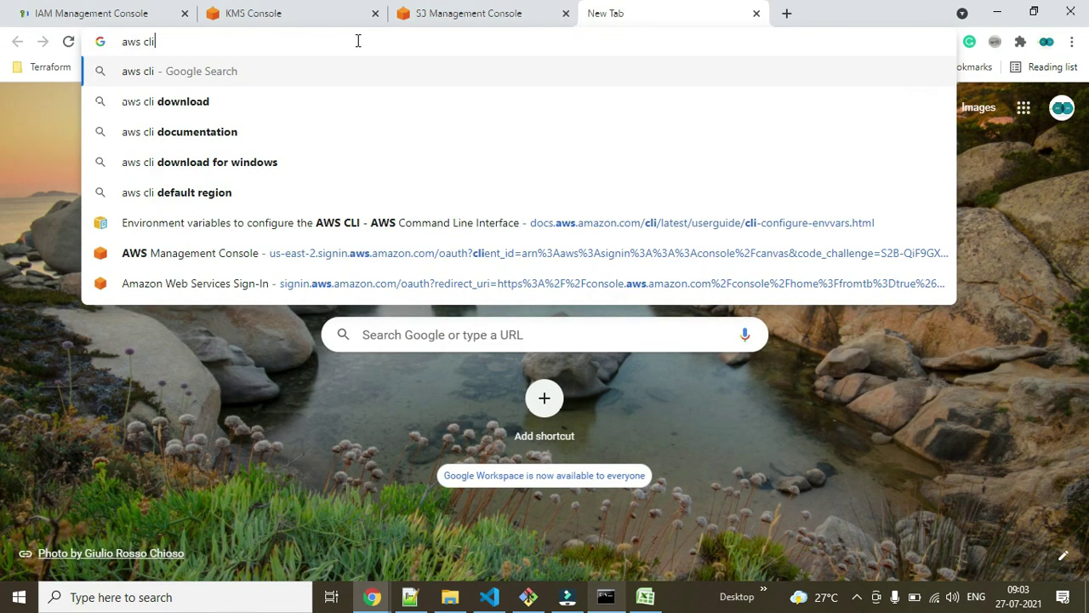
key("Return")
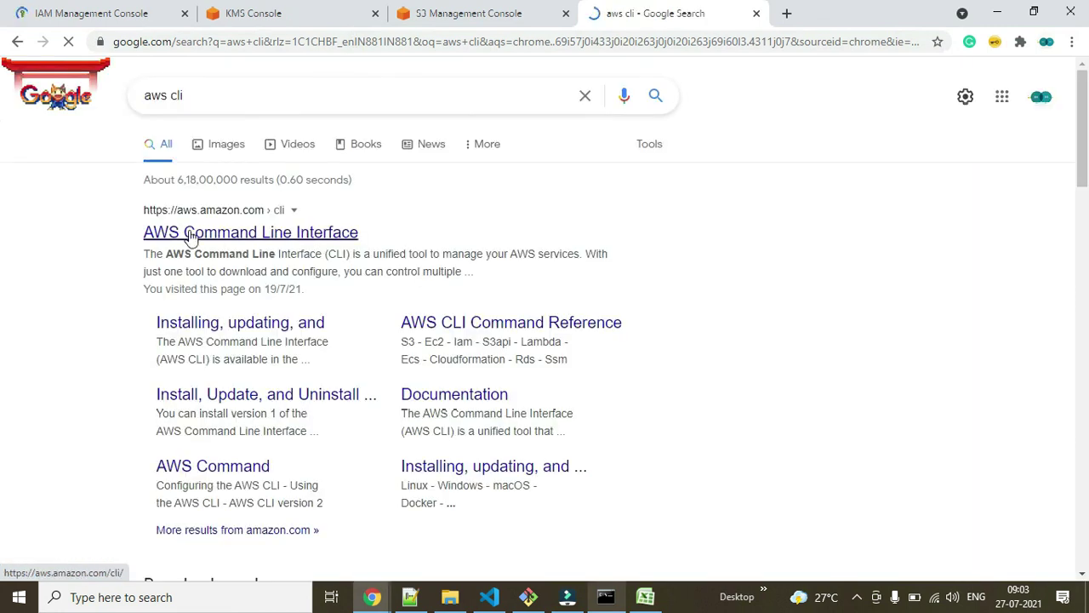
Open the iam page of the AWS CLI Command Reference, starting from the AWS Command Line Interface search result.
left_click(191, 235)
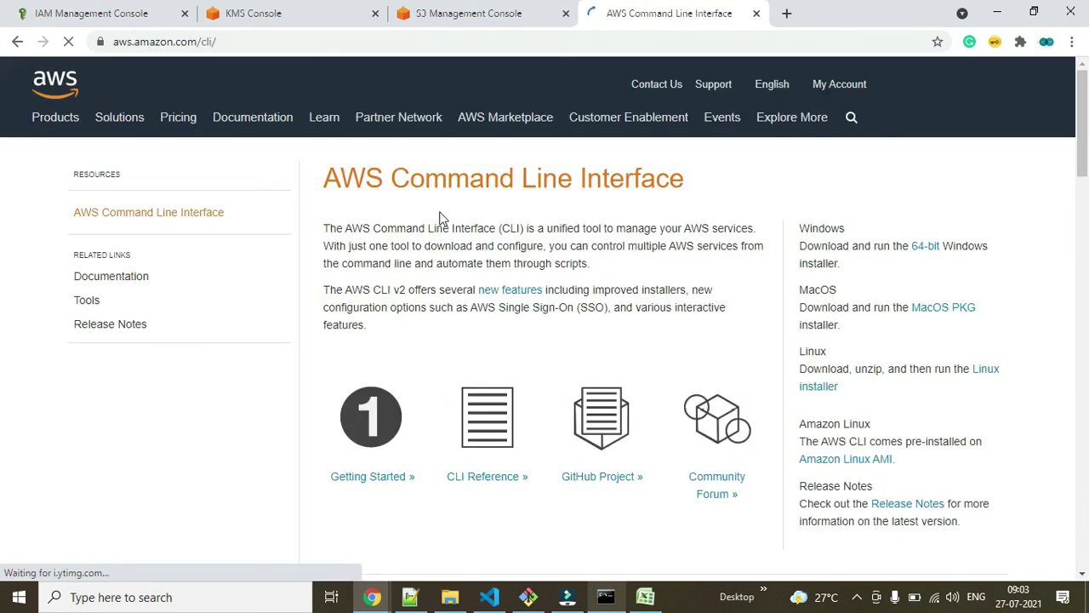
left_click(502, 477)
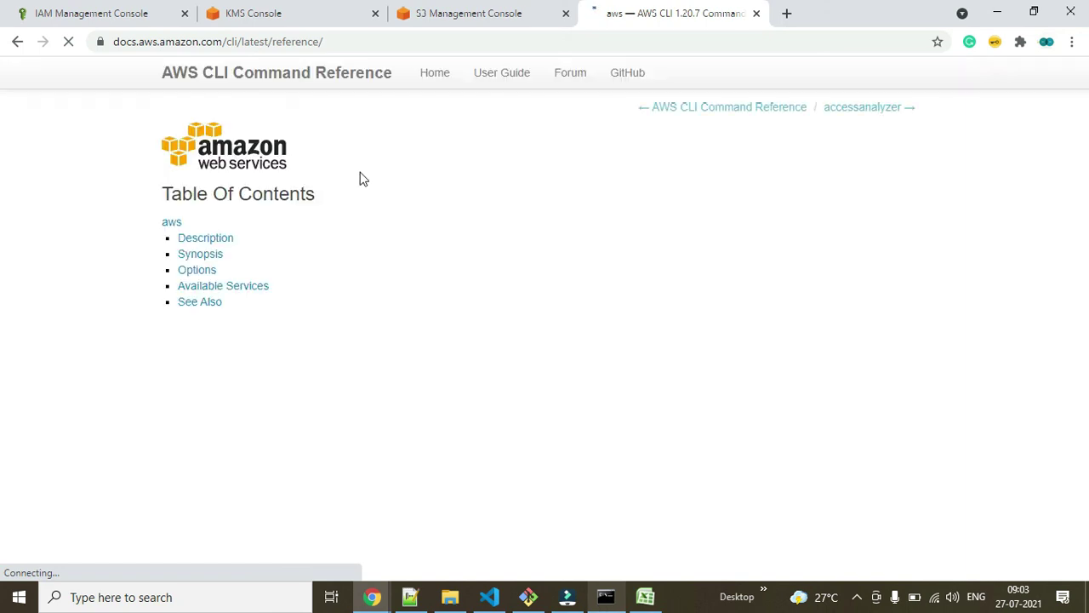
scroll(511, 340, "down", 3)
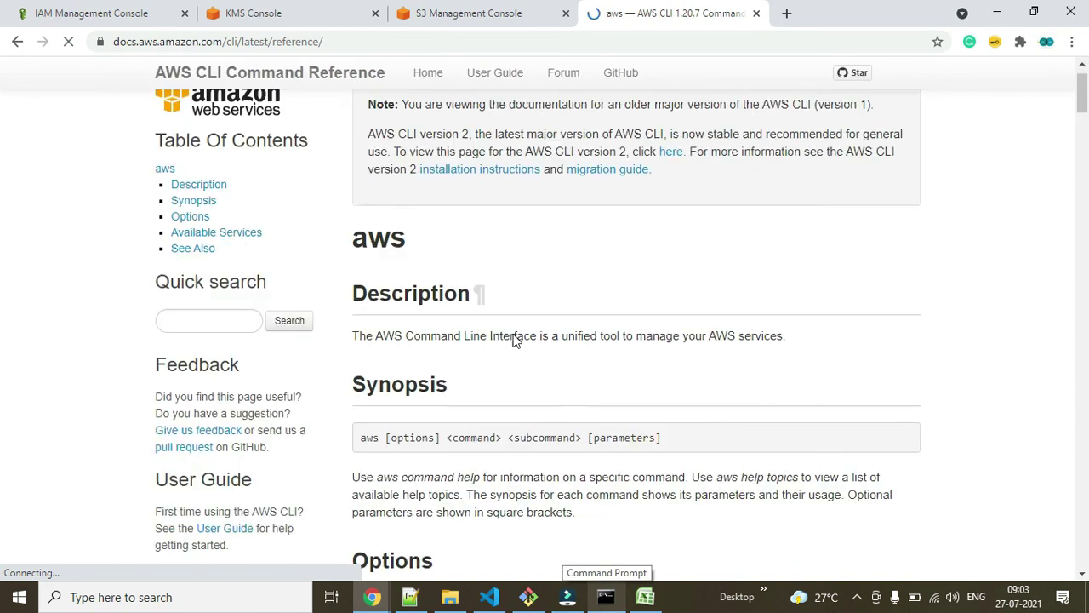
scroll(506, 342, "down", 15)
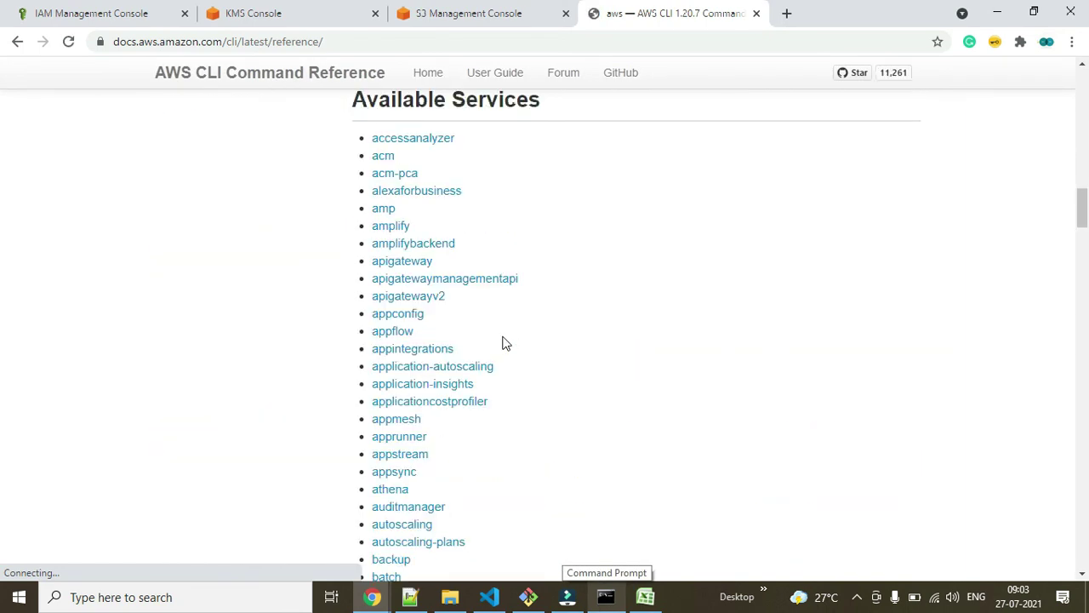
key("ctrl+f")
type("iam")
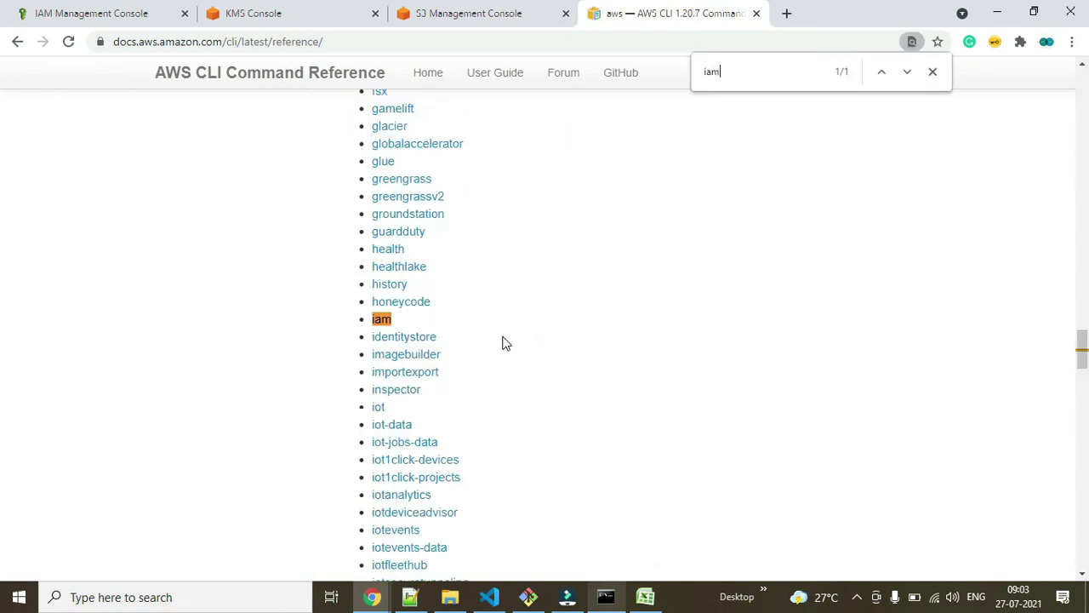
left_click(383, 321)
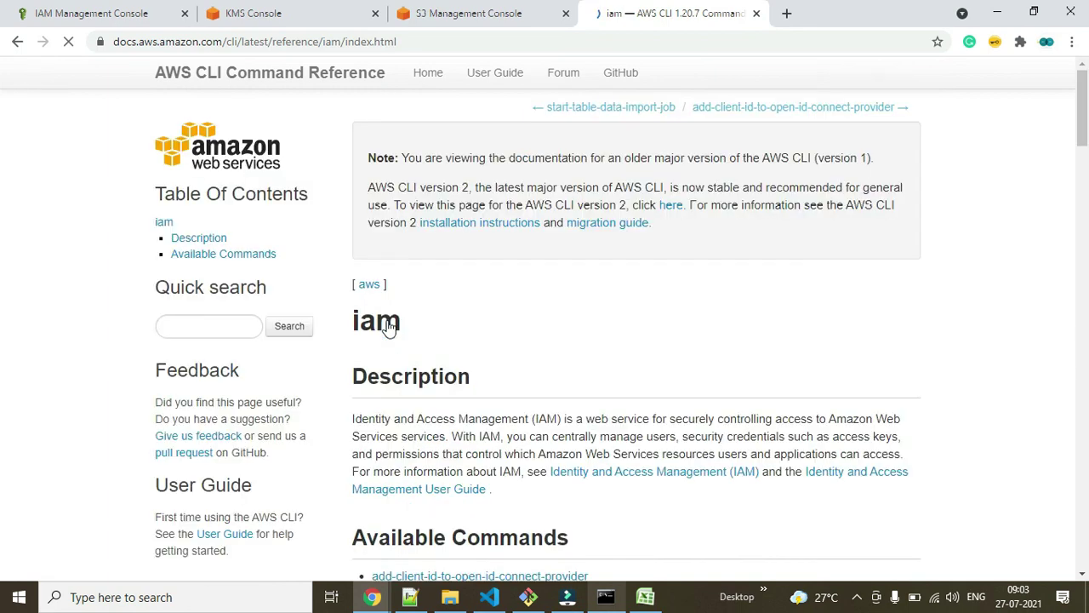
Open the get-user command reference and copy its example aws iam get-user command.
scroll(544, 299, "down", 20)
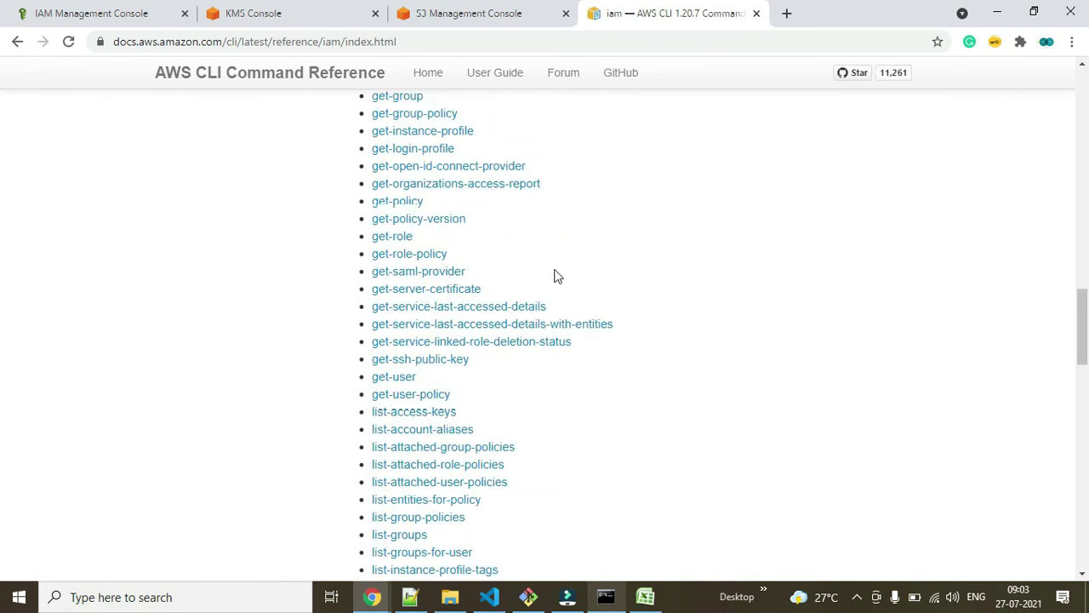
left_click(406, 378)
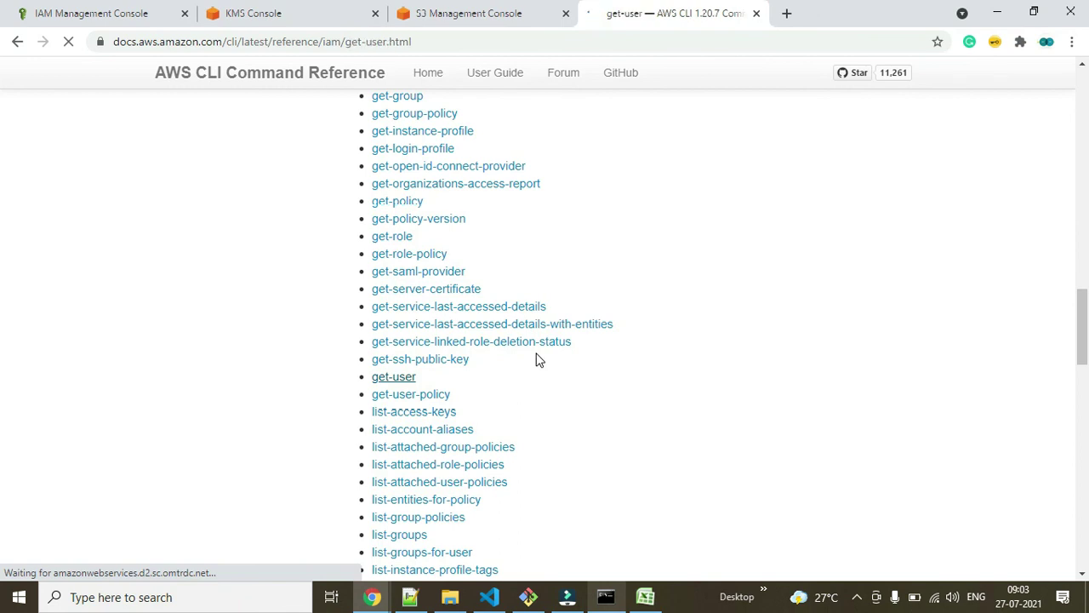
scroll(538, 359, "down", 5)
scroll(511, 272, "down", 10)
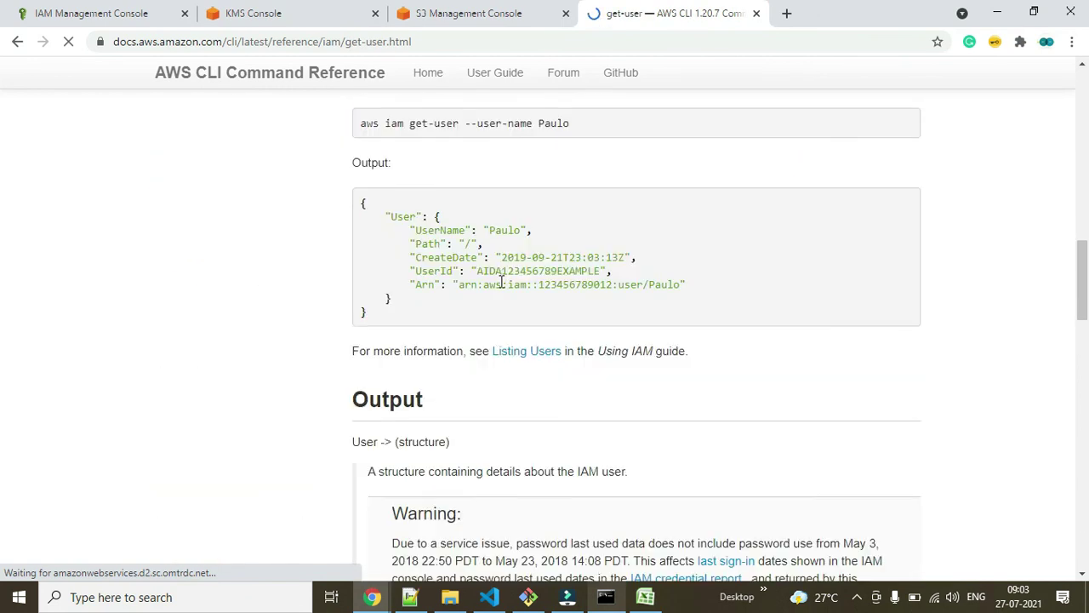
scroll(584, 242, "up", 2)
left_click_drag(571, 283, 356, 289)
key("ctrl+c")
Switch to Command Prompt, paste the copied command after aws iam, and clear the whole duplicated line.
left_click(606, 596)
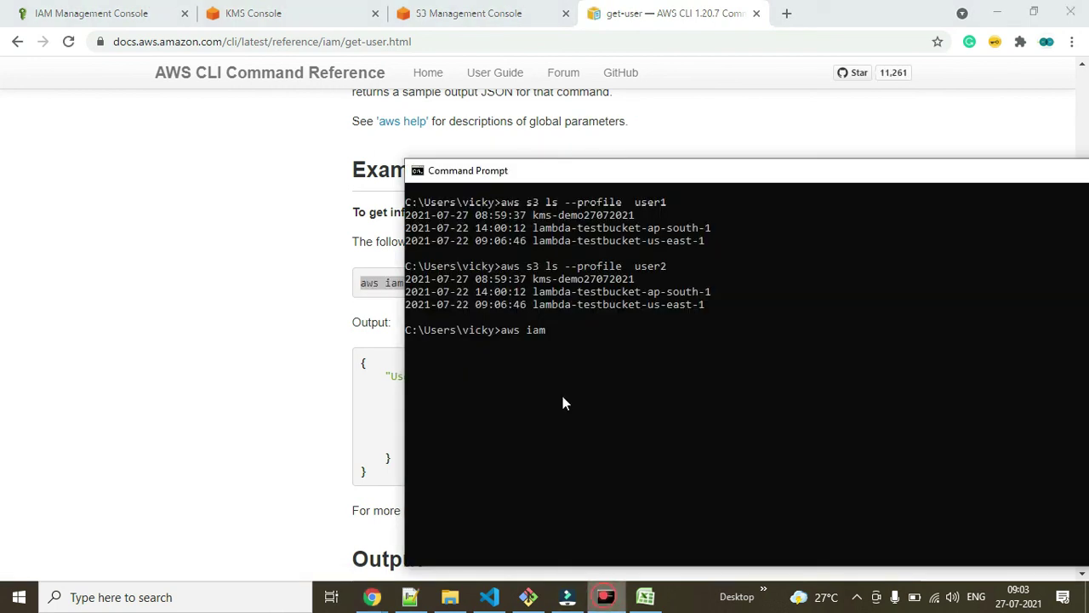
right_click(631, 350)
key("BackSpace")
key("BackSpace")
key("BackSpace")
key("BackSpace")
key("BackSpace")
key("BackSpace")
key("BackSpace")
key("BackSpace")
key("BackSpace")
key("BackSpace")
key("BackSpace")
key("BackSpace")
key("BackSpace")
key("BackSpace")
key("BackSpace")
key("BackSpace")
key("BackSpace")
key("BackSpace")
key("BackSpace")
key("BackSpace")
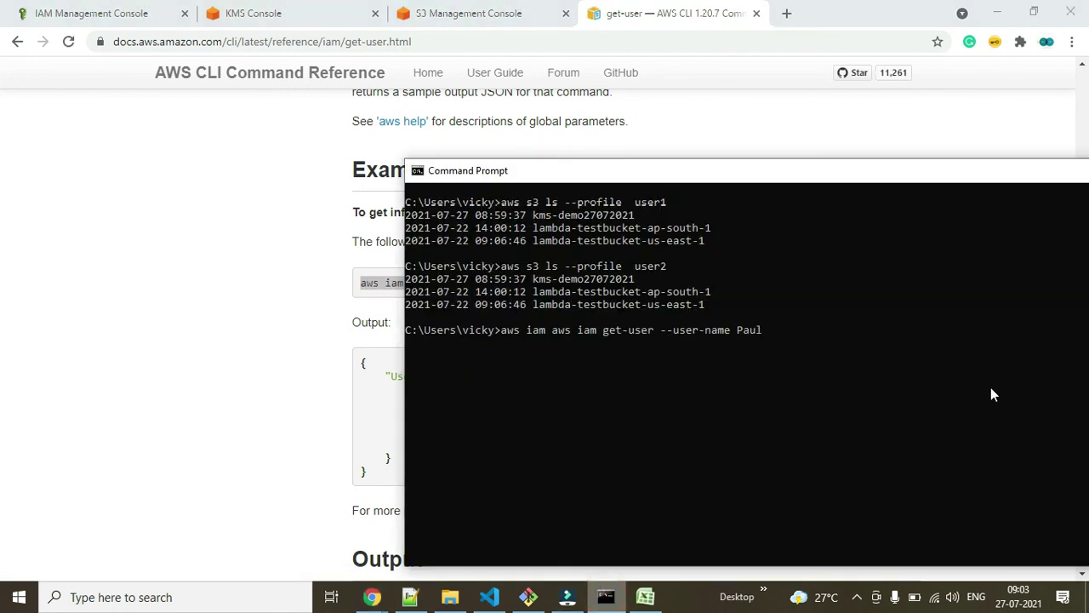
key("BackSpace")
key("BackSpace")
key("BackSpace")
key("BackSpace")
key("BackSpace")
key("BackSpace")
key("BackSpace")
key("BackSpace")
key("BackSpace")
key("BackSpace")
key("BackSpace")
key("BackSpace")
key("BackSpace")
key("BackSpace")
key("BackSpace")
key("BackSpace")
key("BackSpace")
key("BackSpace")
key("BackSpace")
key("BackSpace")
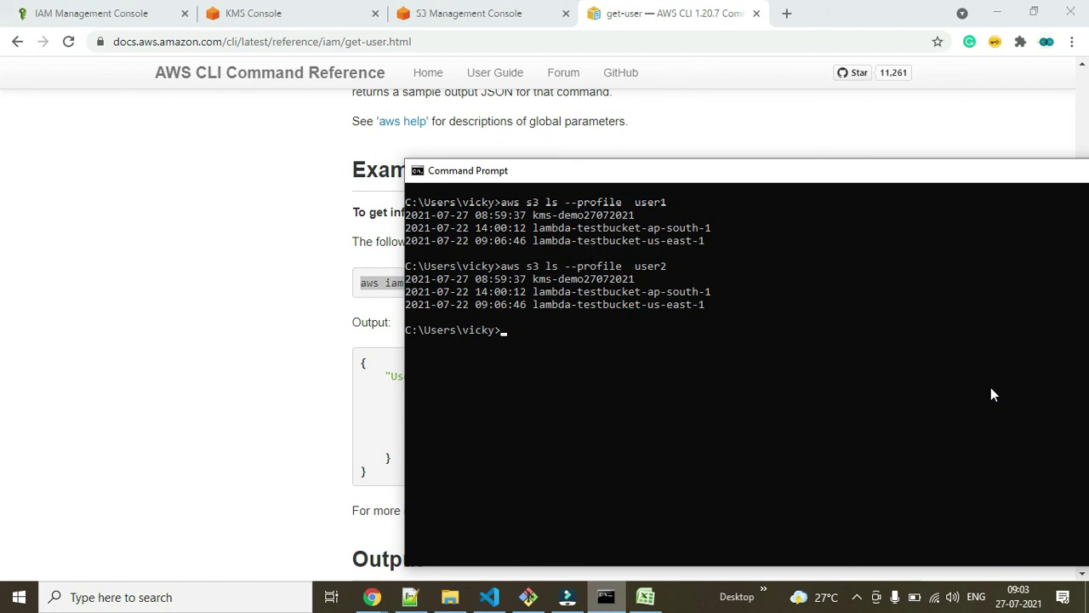
Request user1's details as user2 by running aws iam get-user --user-name user1 --profile user2.
right_click(897, 558)
key("BackSpace")
key("BackSpace")
key("BackSpace")
key("BackSpace")
key("BackSpace")
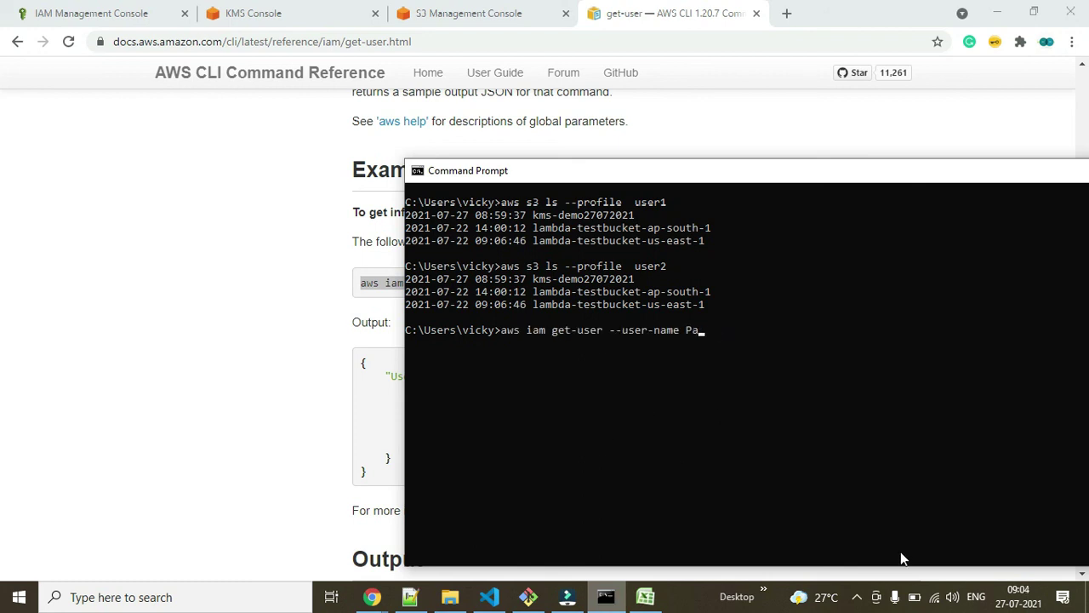
type("user1 --profile user2")
key("Return")
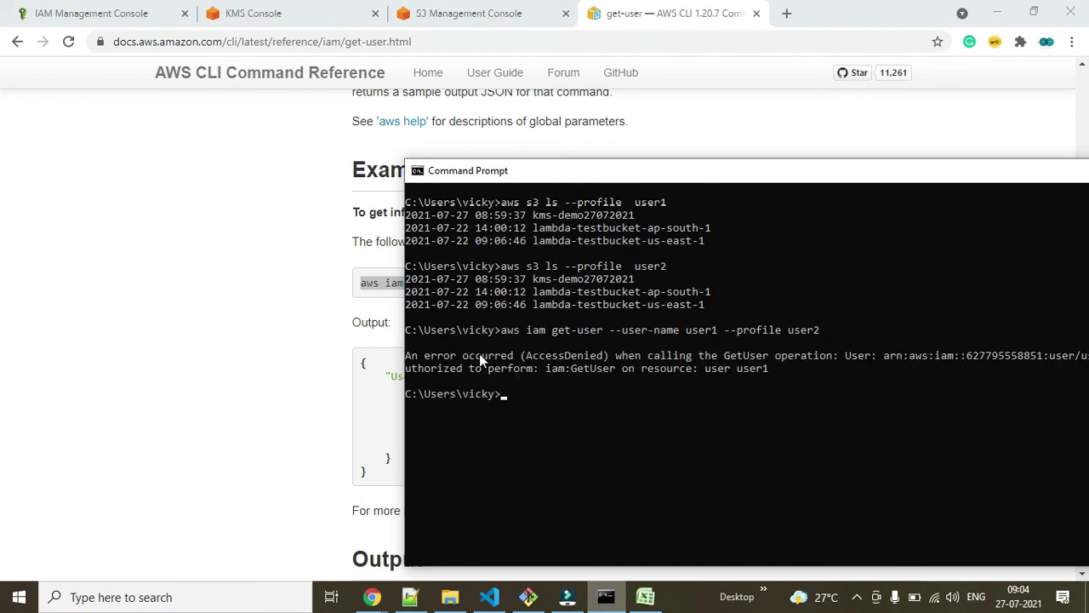
left_click_drag(526, 356, 590, 356)
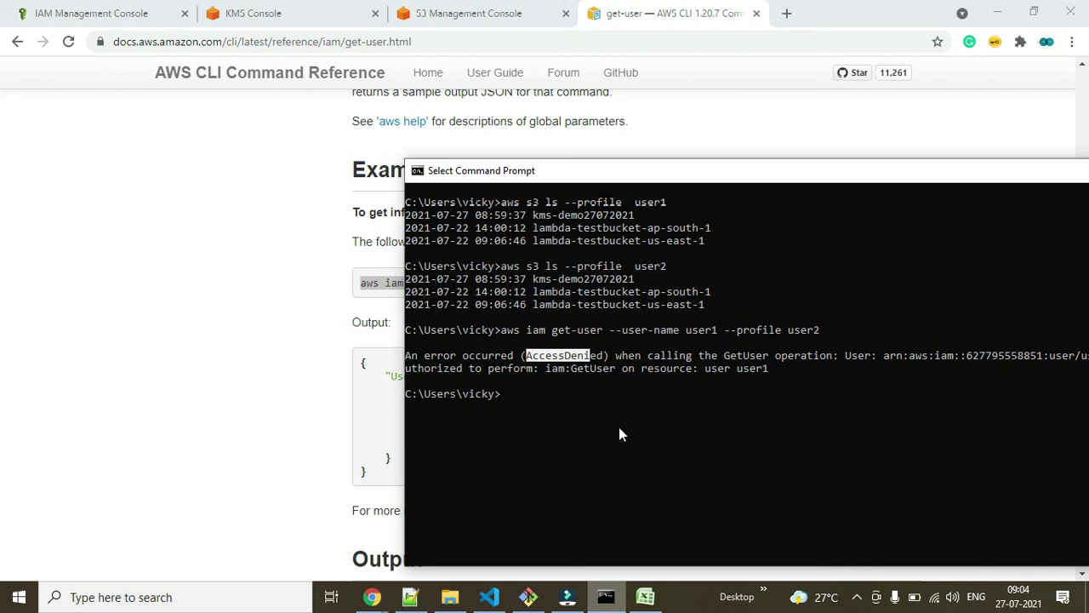
Run aws iam get-user --user-name user1 --profile user1, then clear the console screen with cls.
key("Up")
key("BackSpace")
type("1 --profile user1")
key("Return")
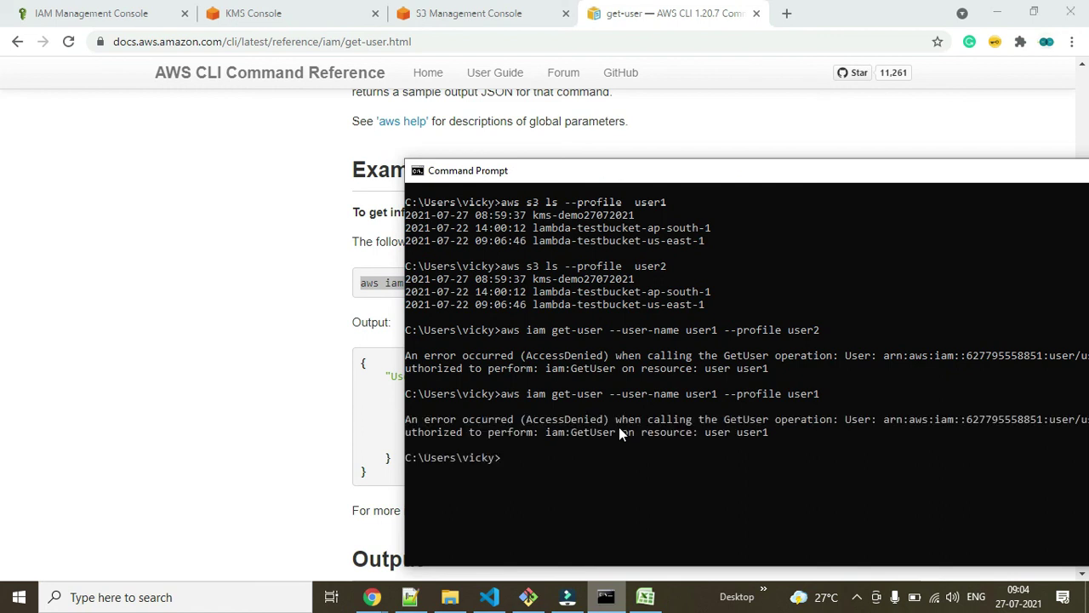
type("cls")
key("Return")
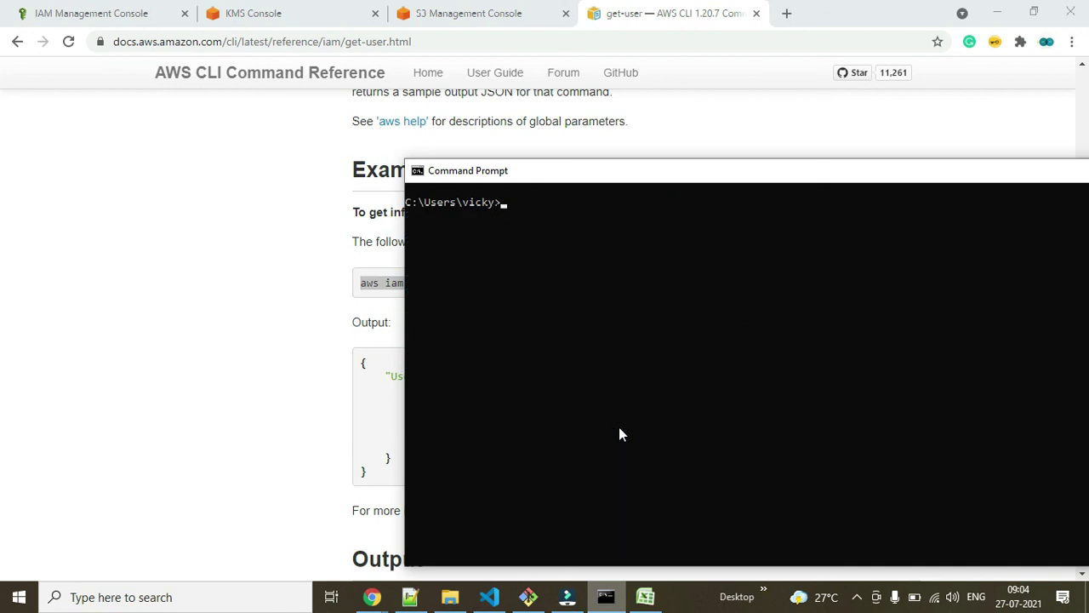
Switch to the Blogger post preview and review its instructions on verifying user access, enabling S3 bucket encryption and creating a KMS key.
left_click(164, 328)
left_click(255, 19)
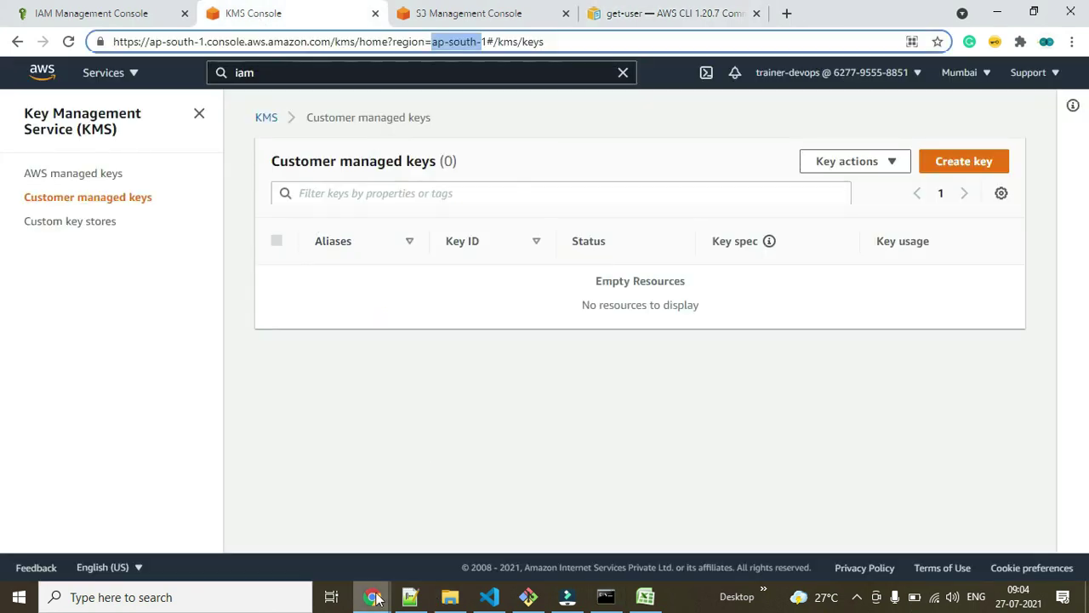
mouse_move(372, 596)
left_click(445, 539)
scroll(436, 386, "down", 6)
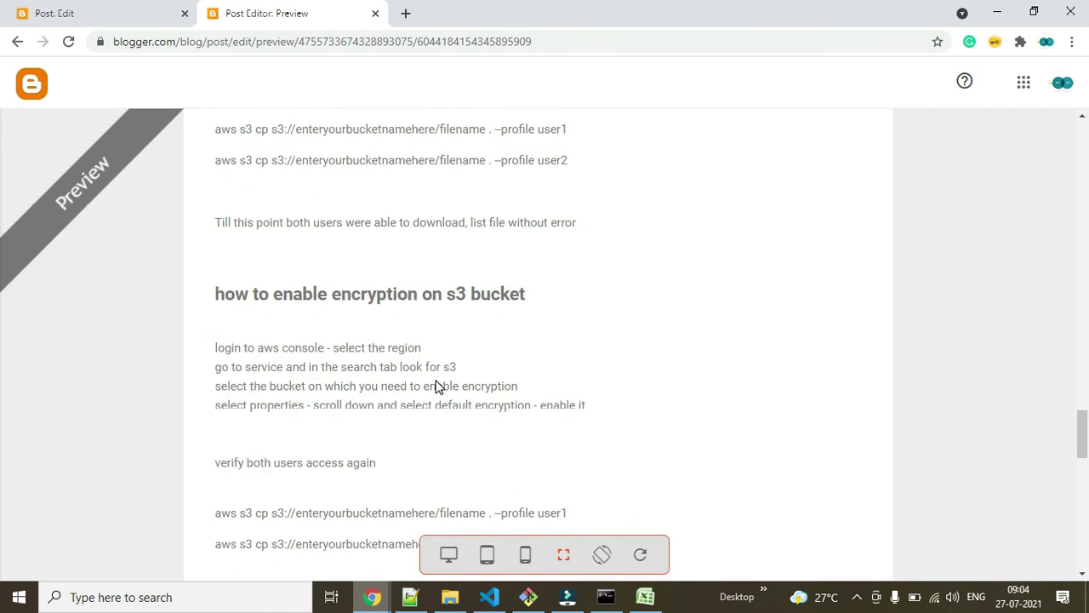
scroll(441, 383, "up", 5)
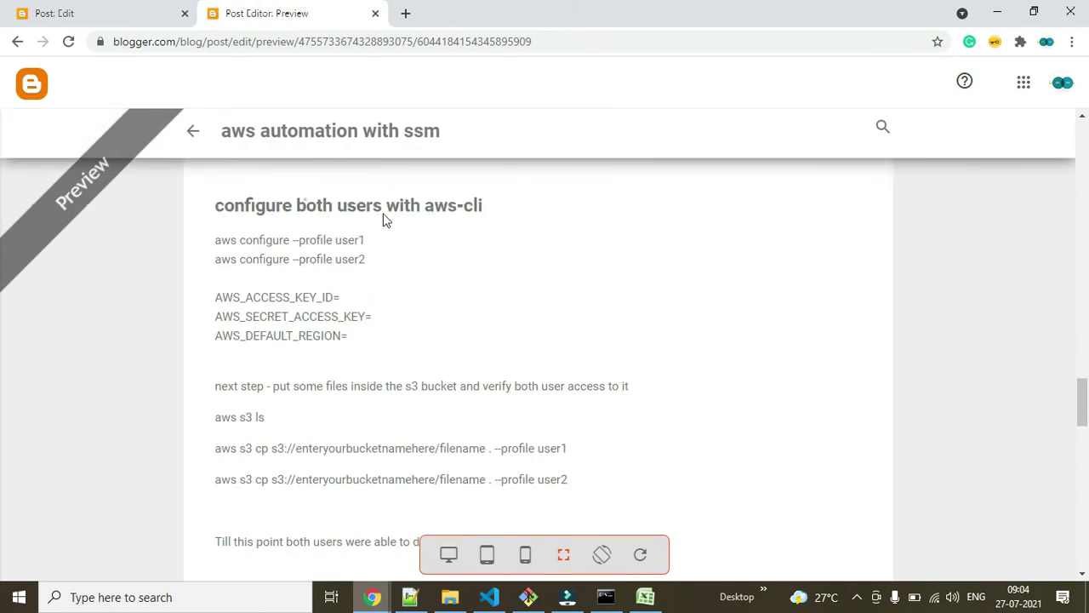
scroll(332, 349, "down", 1)
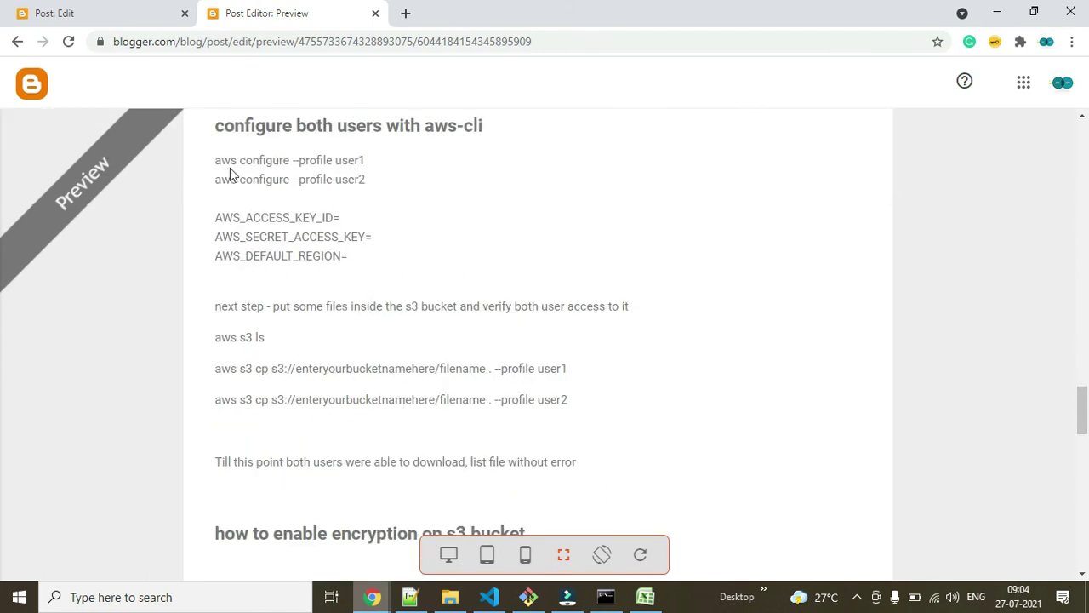
scroll(473, 410, "down", 3)
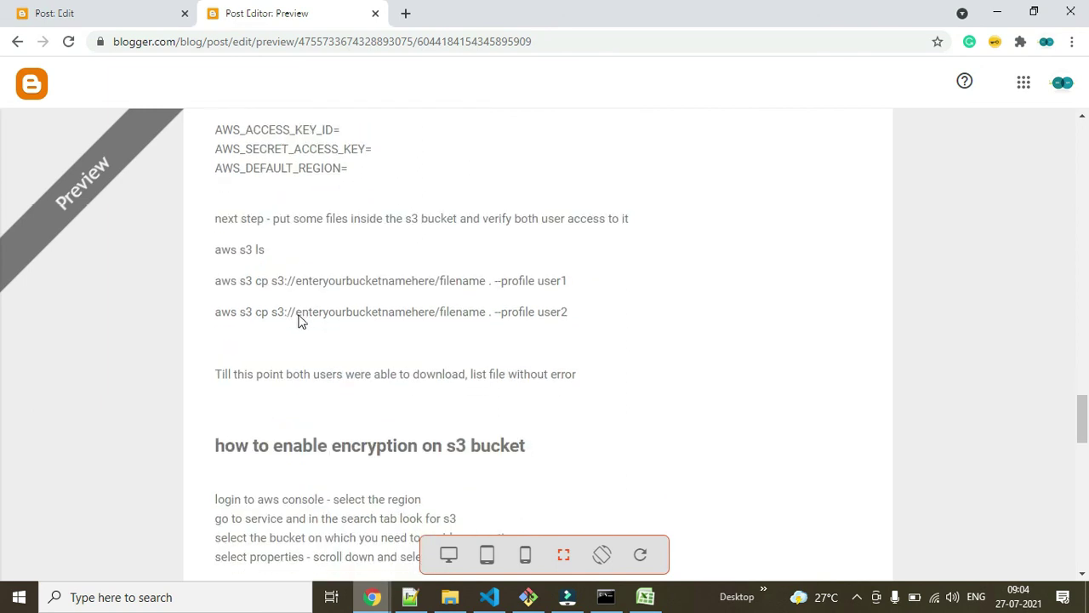
scroll(225, 234, "up", 1)
left_click(212, 209)
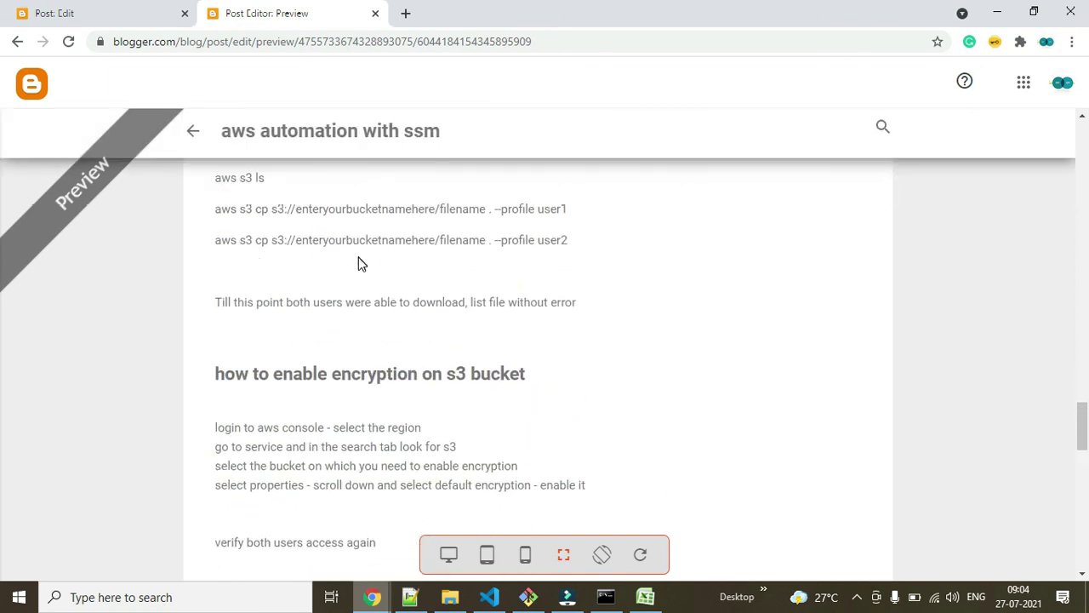
scroll(358, 257, "down", 1)
scroll(305, 258, "down", 2)
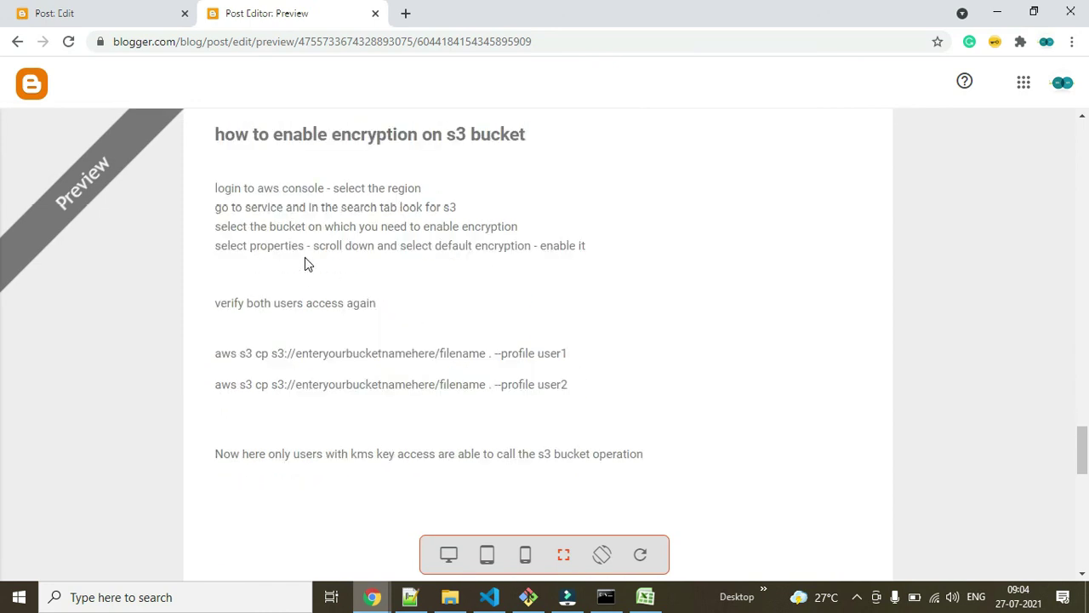
scroll(305, 257, "up", 5)
scroll(306, 260, "up", 15)
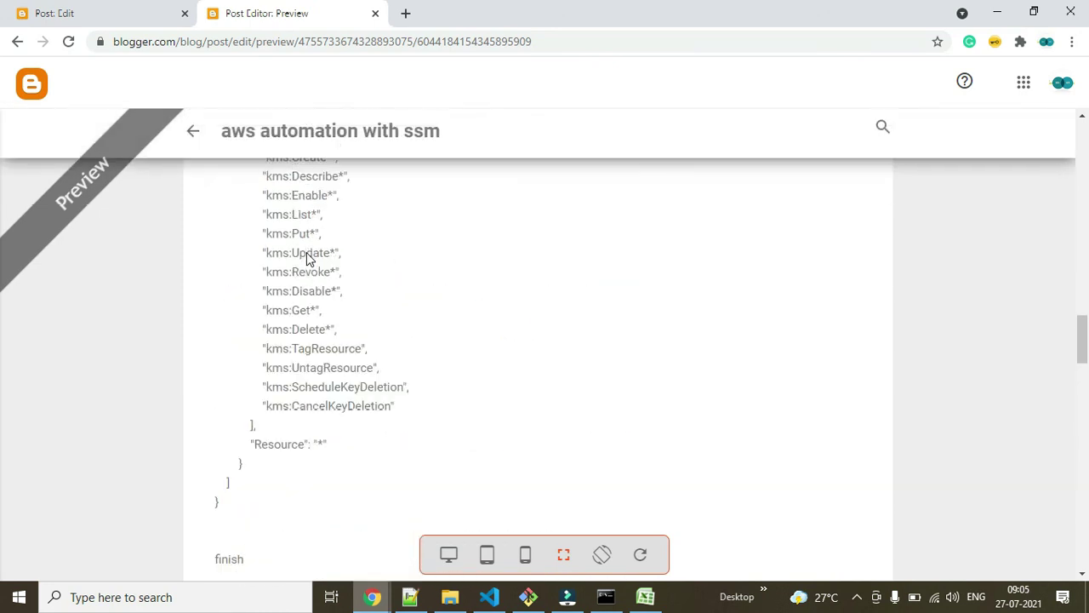
scroll(307, 260, "up", 5)
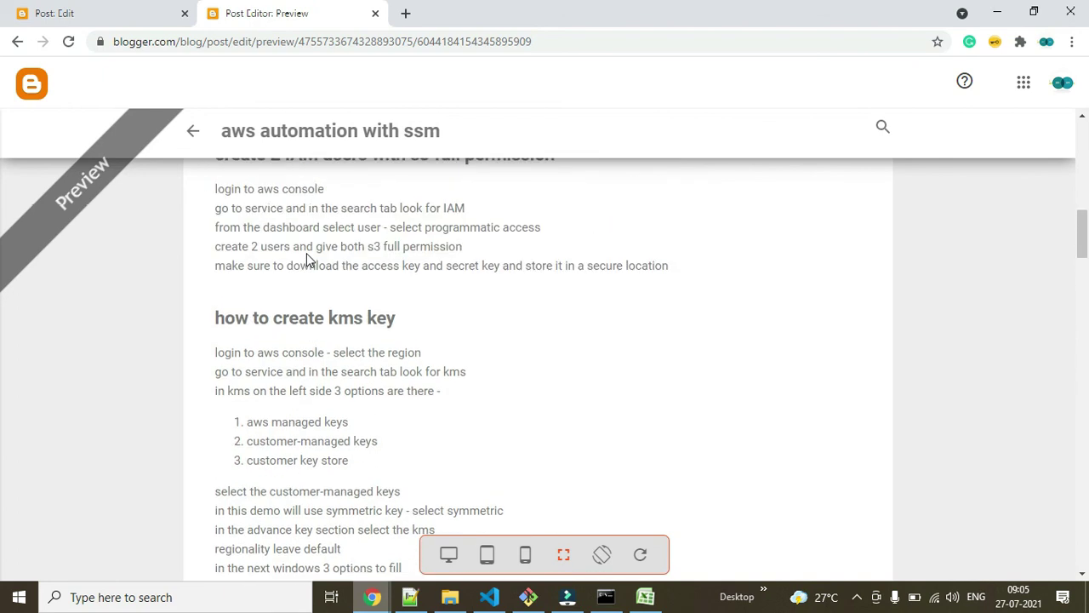
scroll(307, 261, "down", 2)
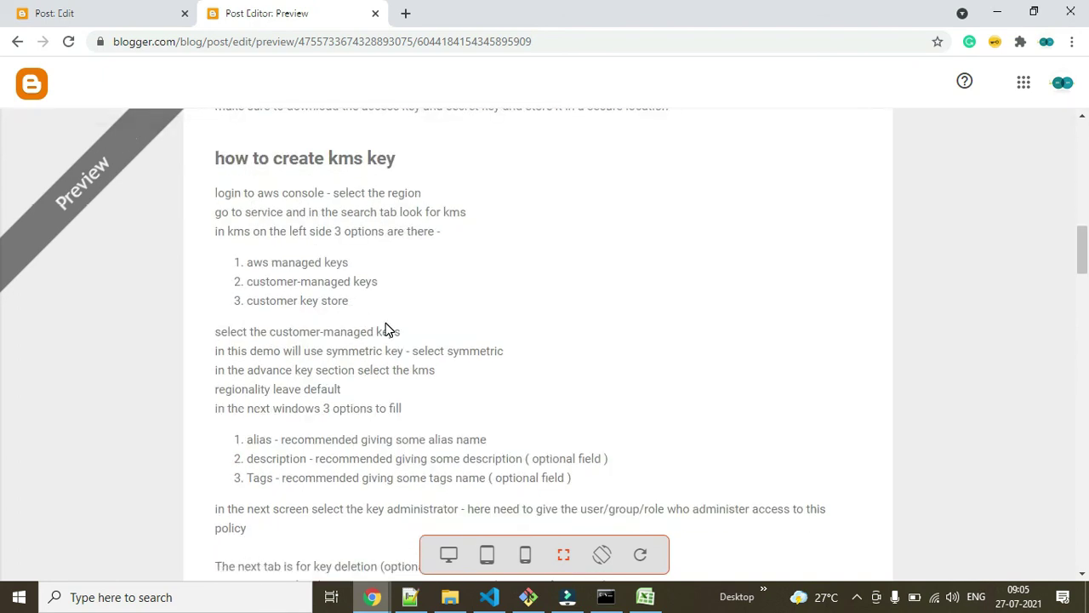
Return to the KMS console and view the AWS managed keys list, followed by the Customer managed keys list.
key("alt+Tab")
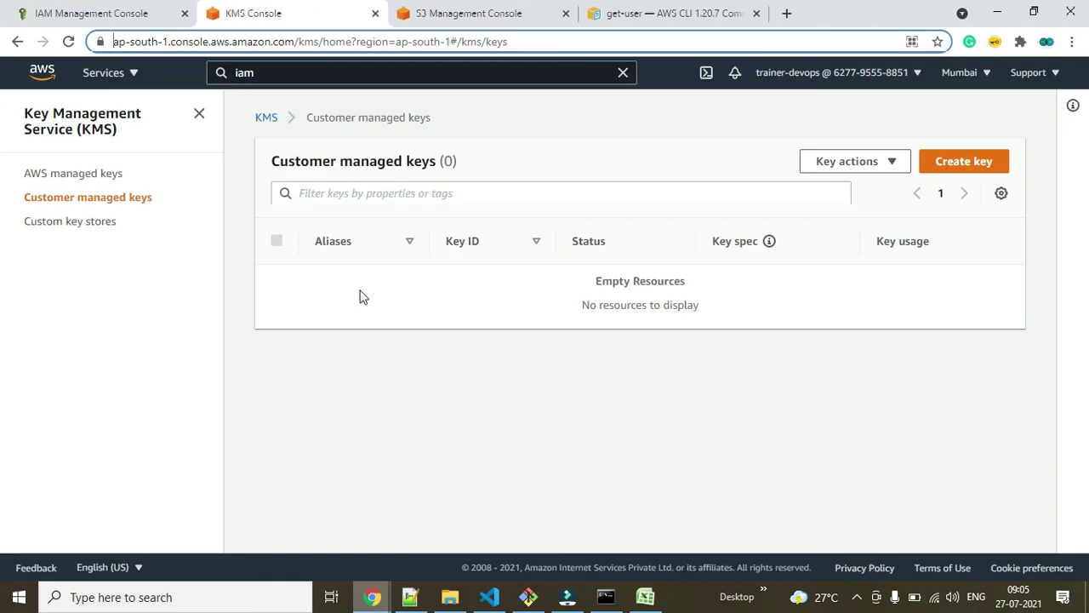
left_click(79, 177)
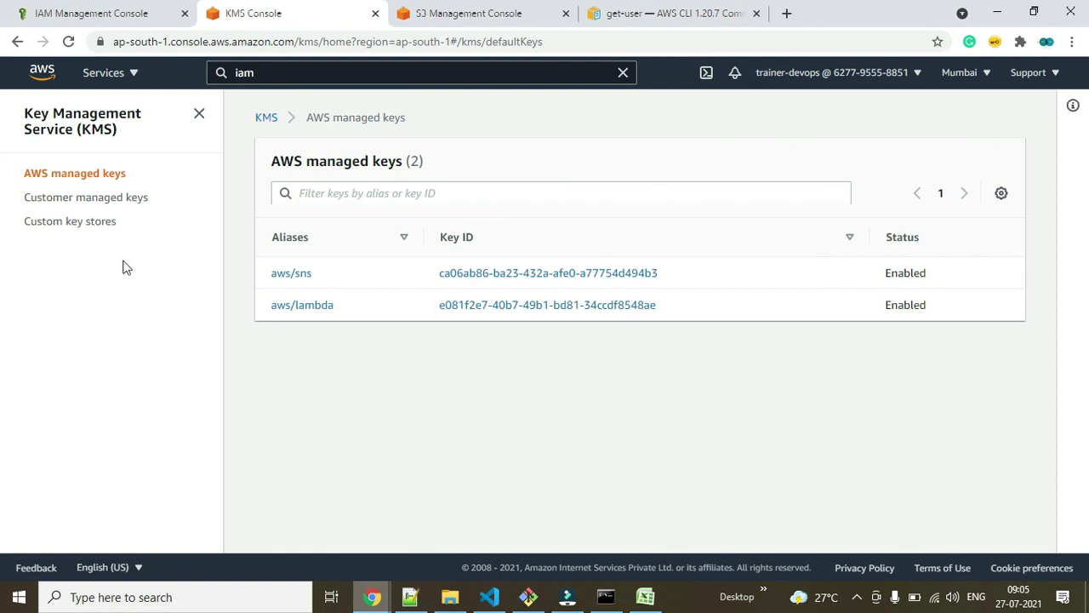
left_click(62, 200)
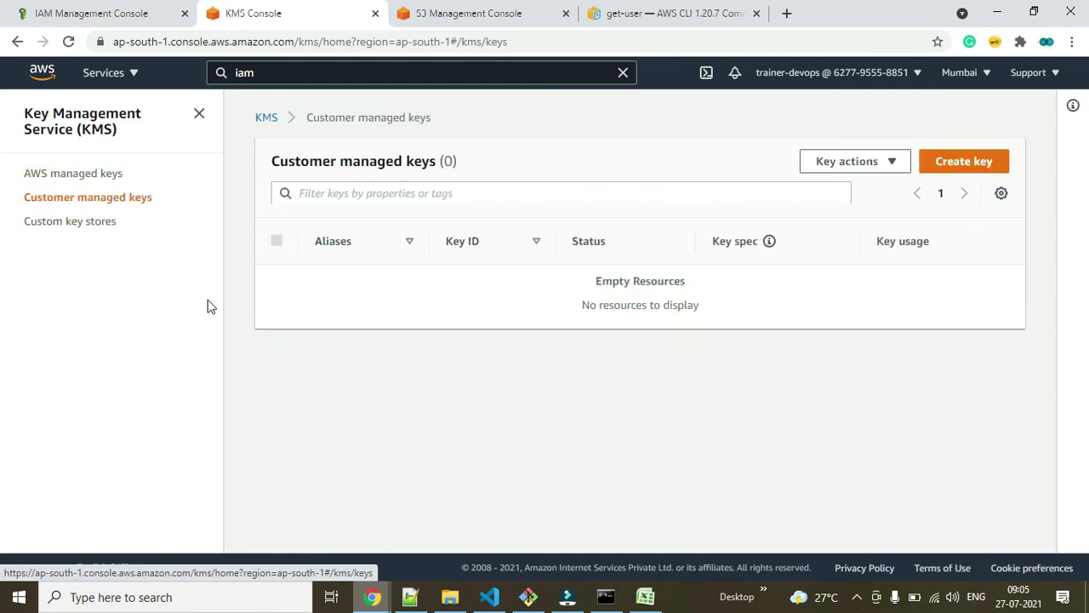
Start creating a customer managed key with the Symmetric type, KMS key material origin and Single-Region key, and proceed to Add labels.
left_click(955, 163)
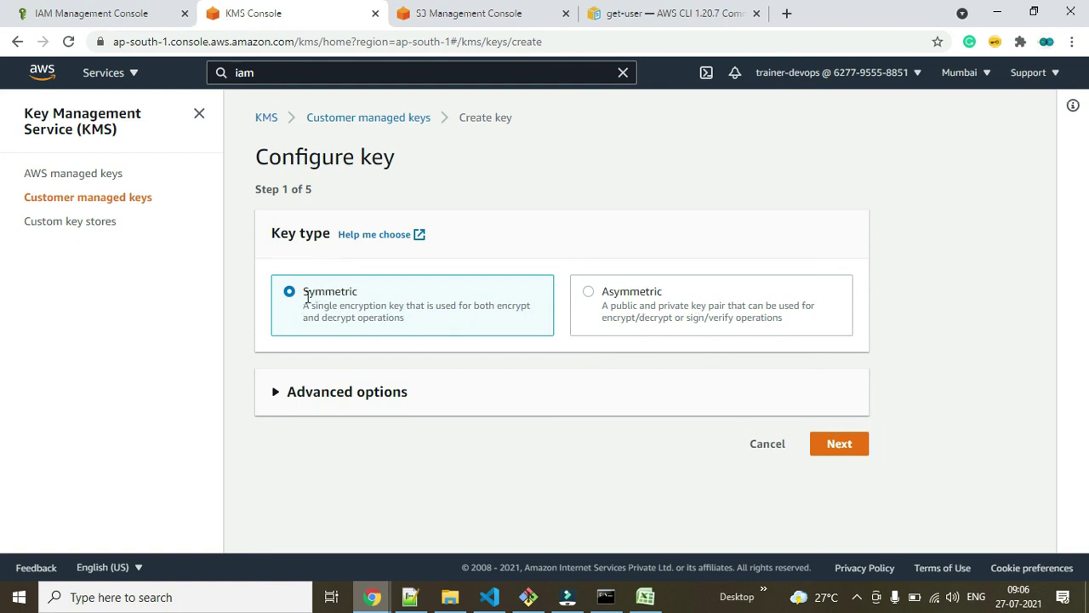
left_click(278, 390)
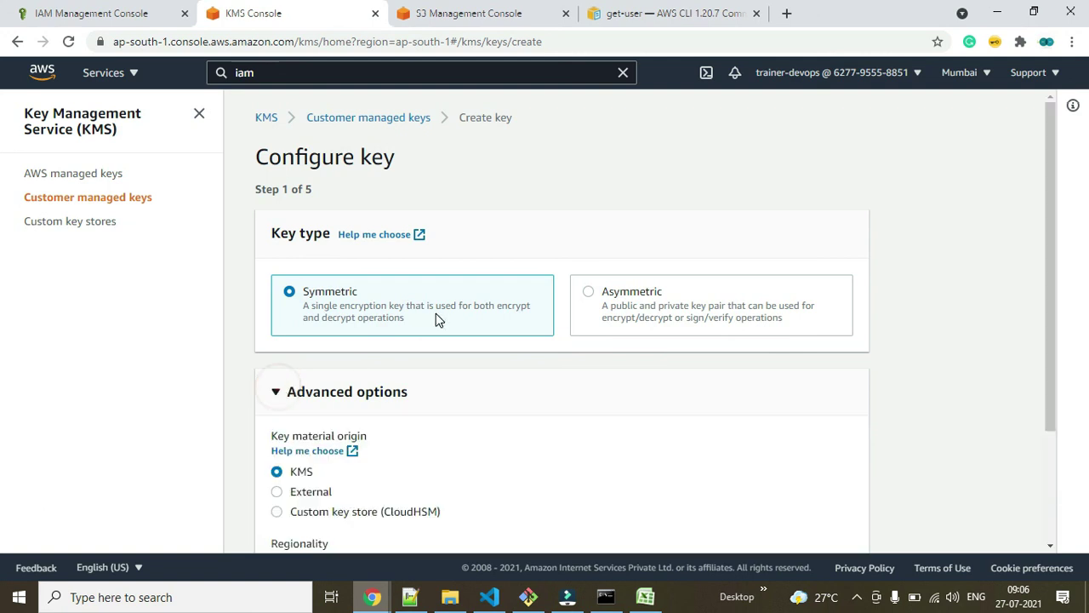
scroll(438, 319, "down", 2)
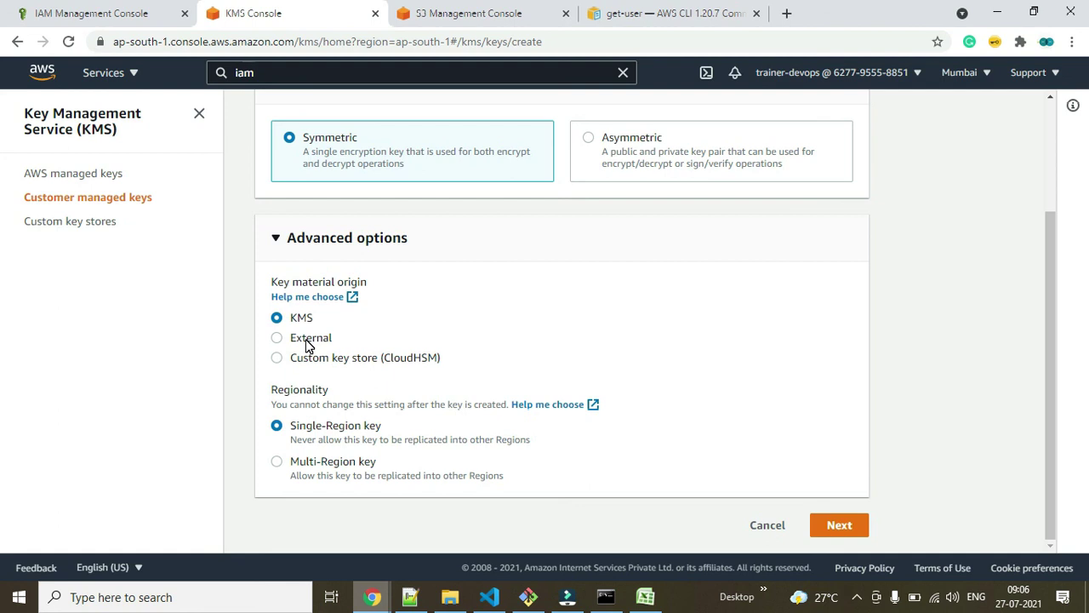
left_click(843, 525)
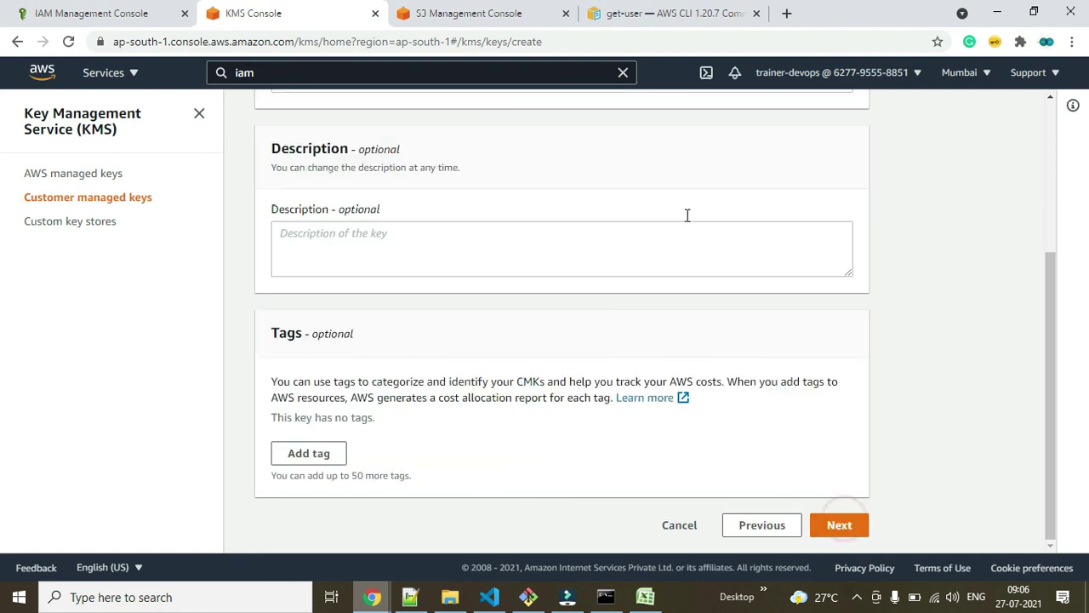
scroll(598, 210, "up", 3)
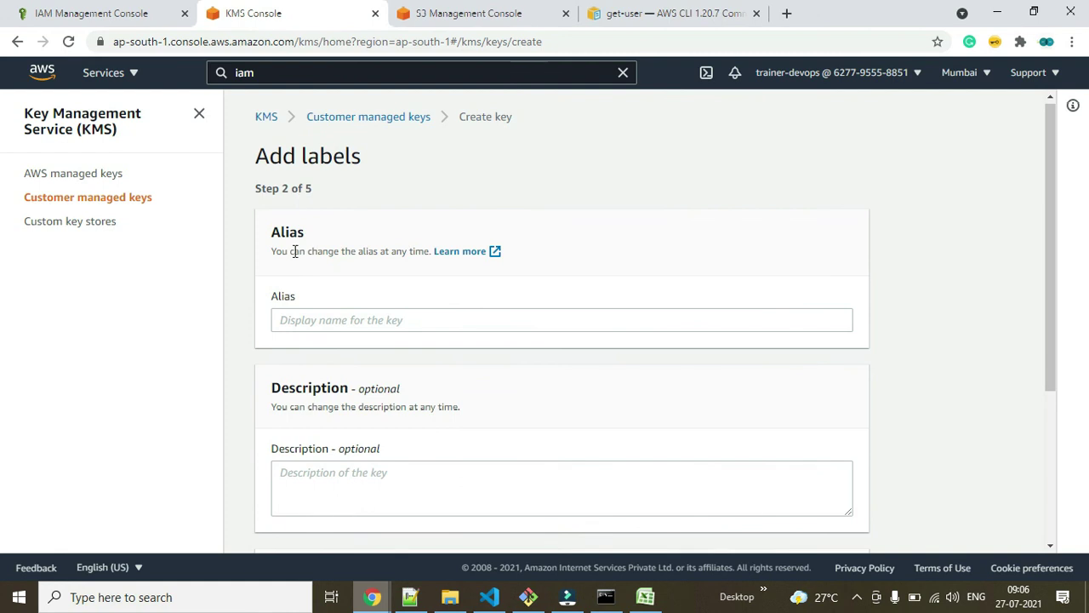
Look over the Alias, Description and Tags sections, and set the key's alias to kms-demo-devenv.
left_click_drag(255, 156, 369, 155)
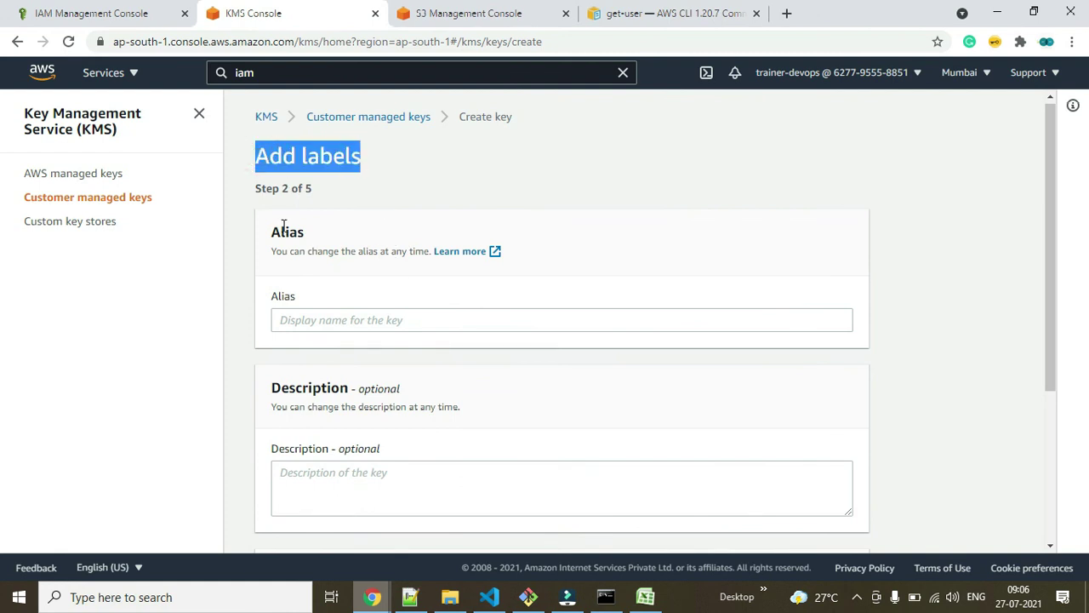
left_click_drag(272, 232, 365, 236)
left_click_drag(287, 386, 417, 394)
scroll(413, 408, "down", 3)
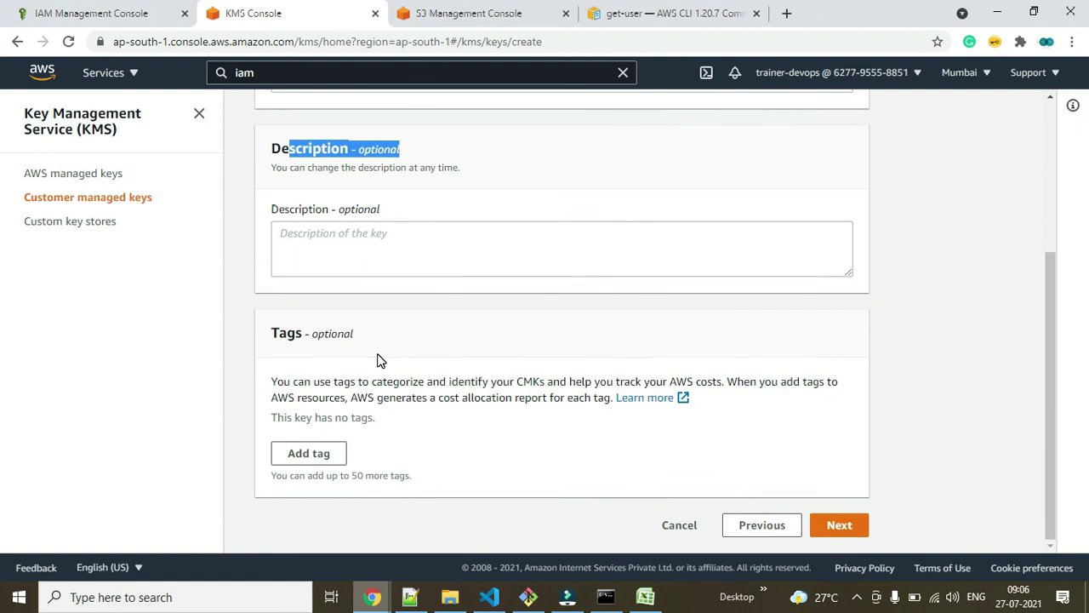
scroll(379, 361, "up", 1)
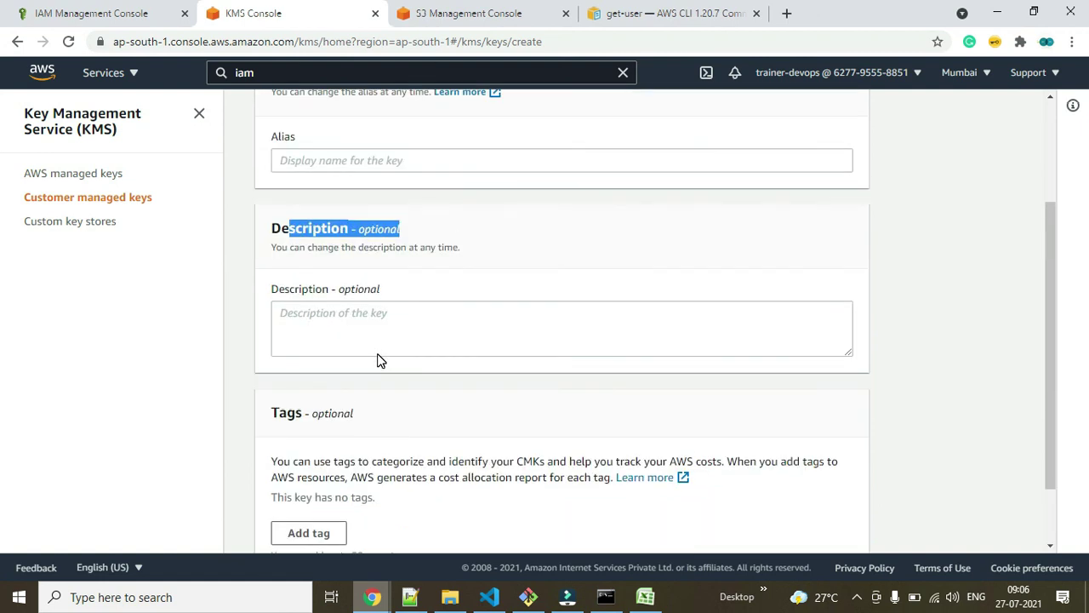
scroll(379, 361, "up", 1)
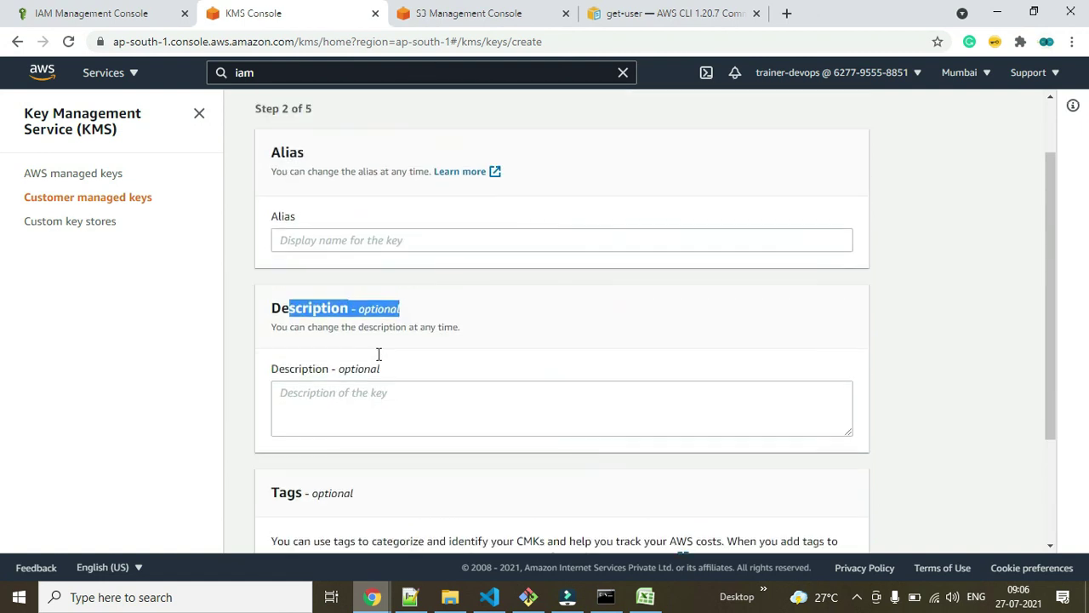
left_click(312, 242)
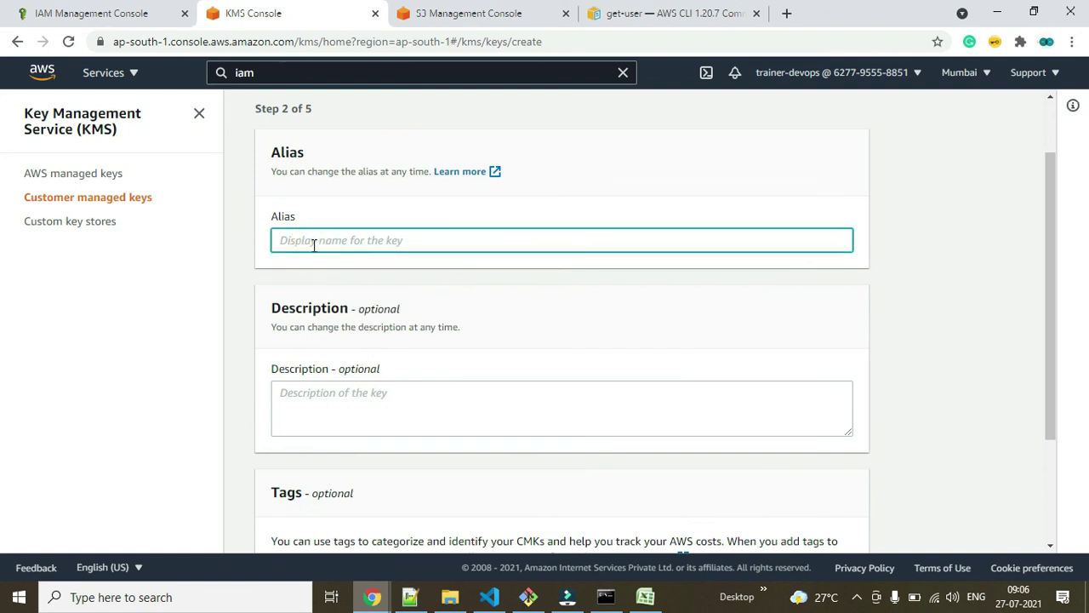
type("aws")
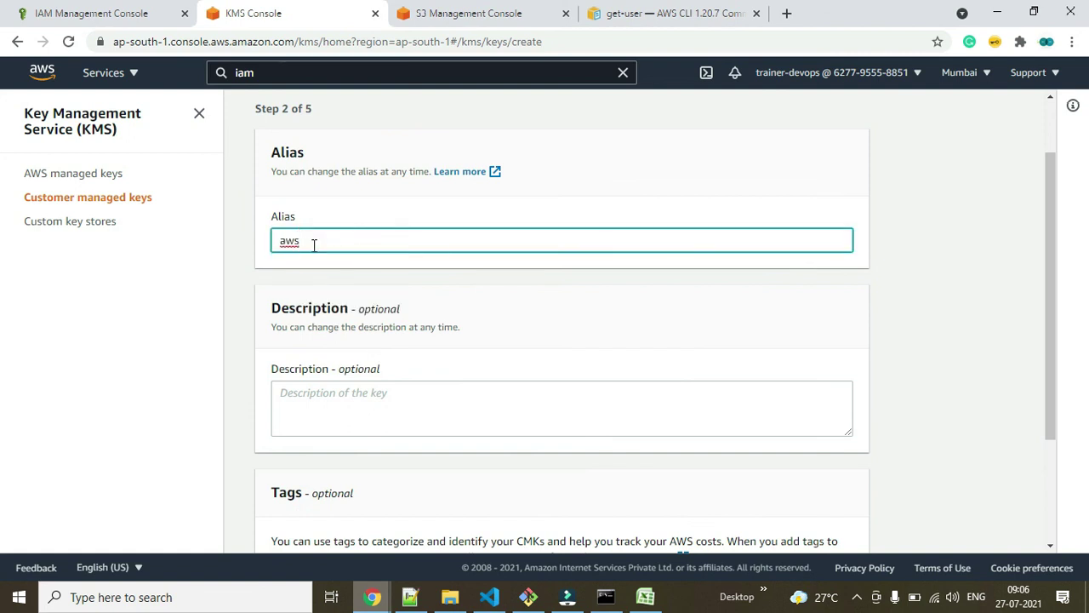
key("BackSpace")
key("BackSpace")
key("BackSpace")
type("kms-demo-devenv")
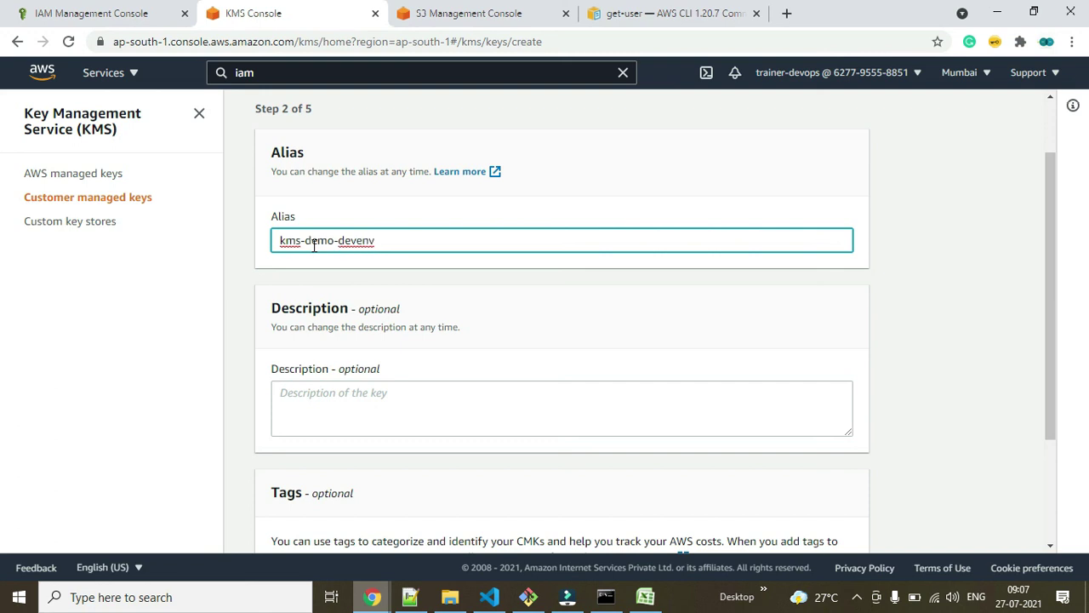
Copy the alias kms-demo-devenv into the key's description.
scroll(454, 282, "down", 1)
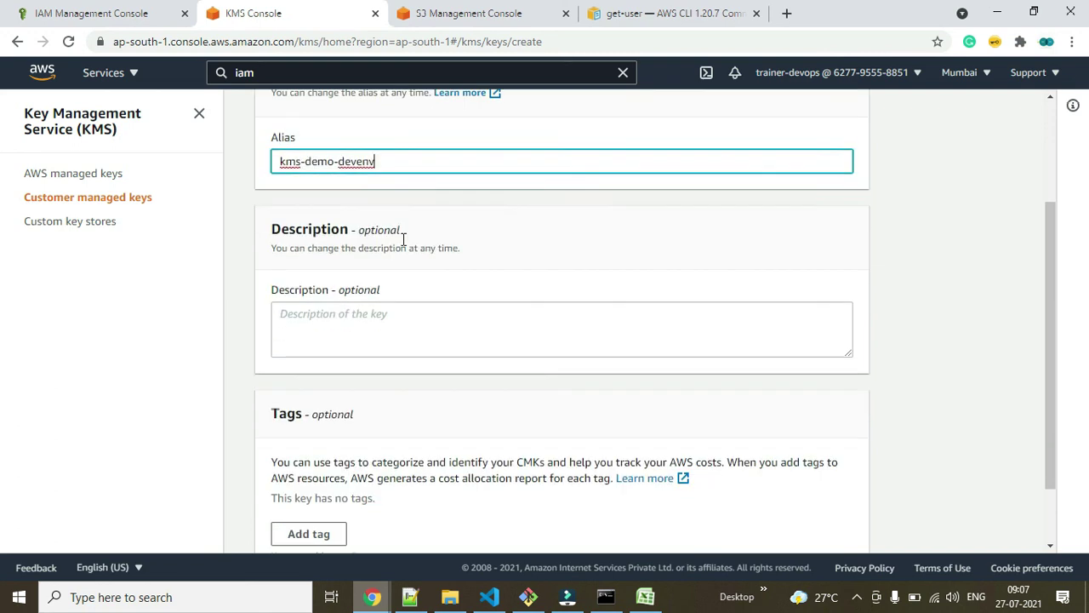
triple_click(387, 161)
key("ctrl+c")
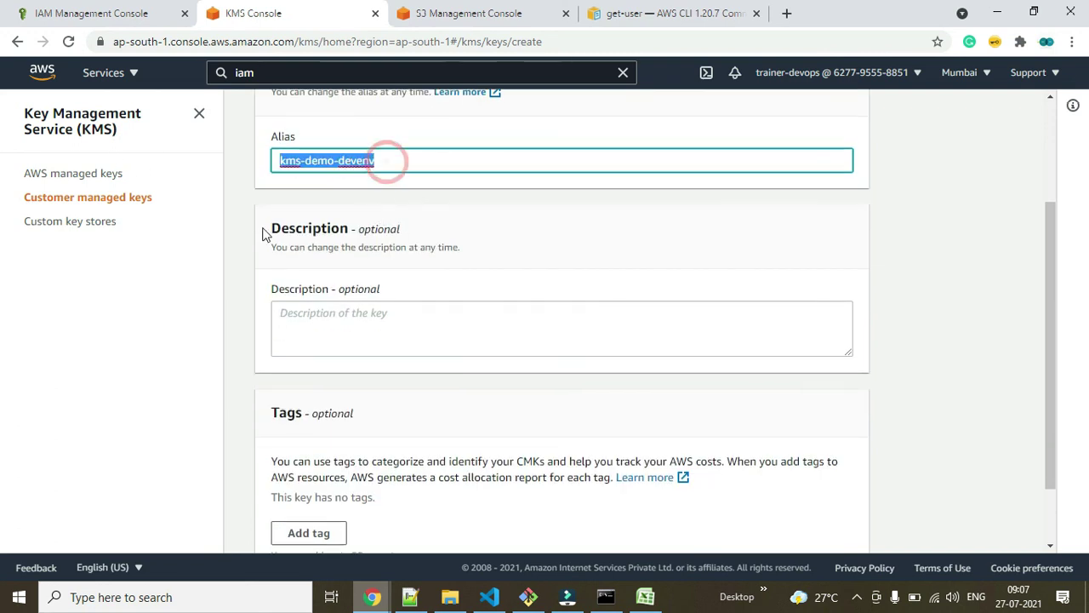
left_click(393, 328)
key("ctrl+v")
Add a tag with key env and value dev, and proceed to the key administrative permissions.
scroll(488, 347, "down", 1)
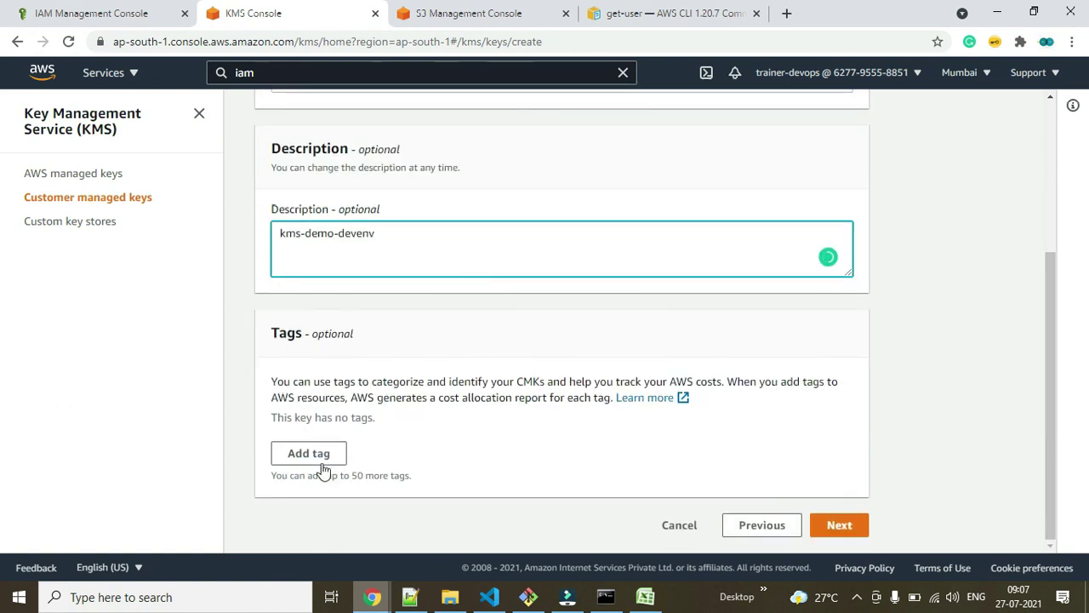
left_click(321, 459)
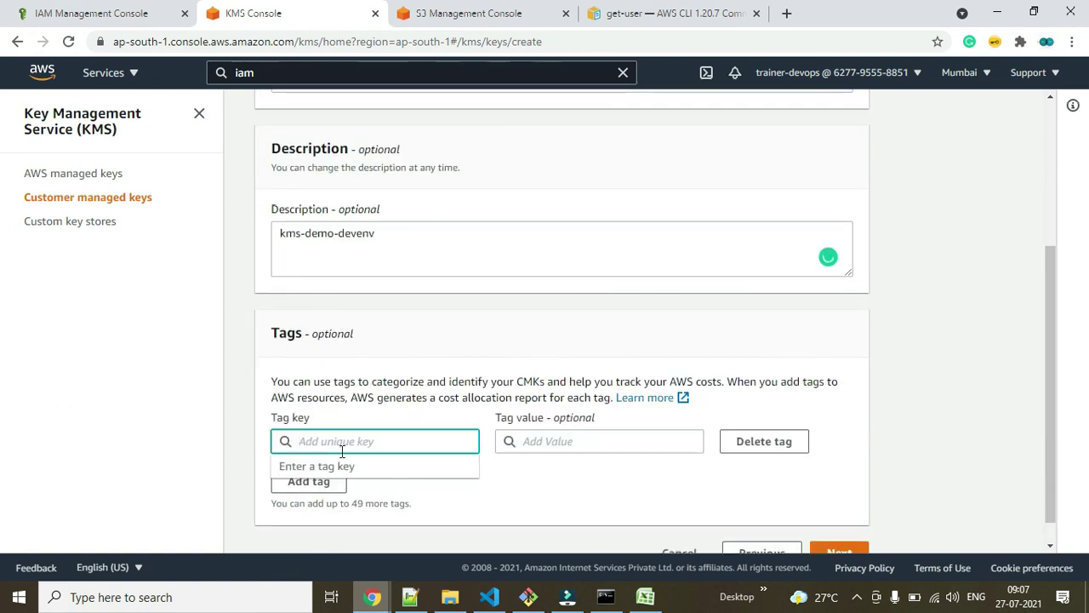
type("env")
key("Tab")
type("dev")
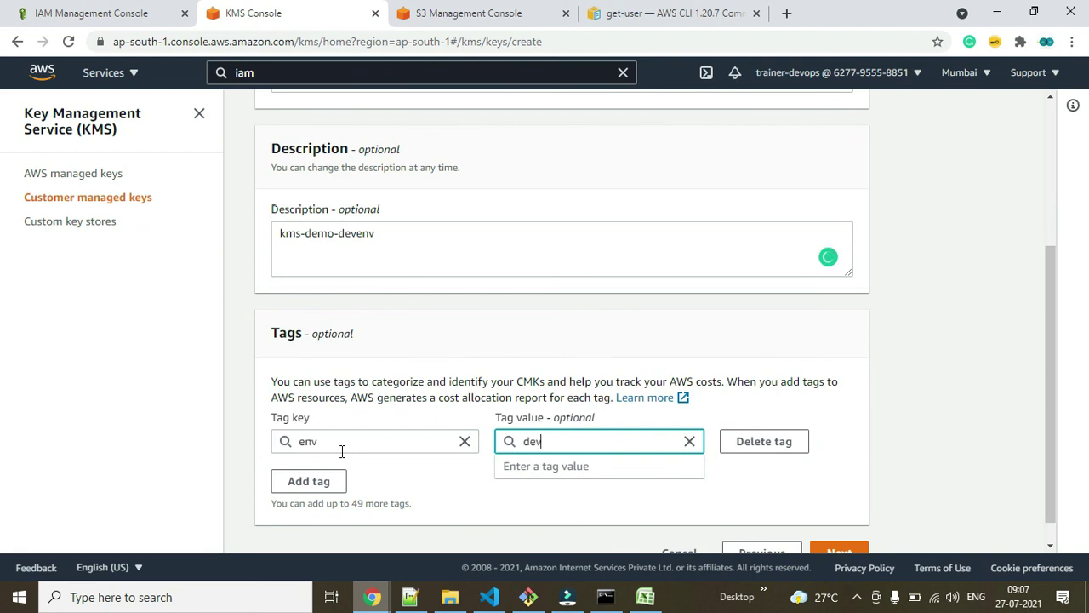
scroll(936, 434, "down", 1)
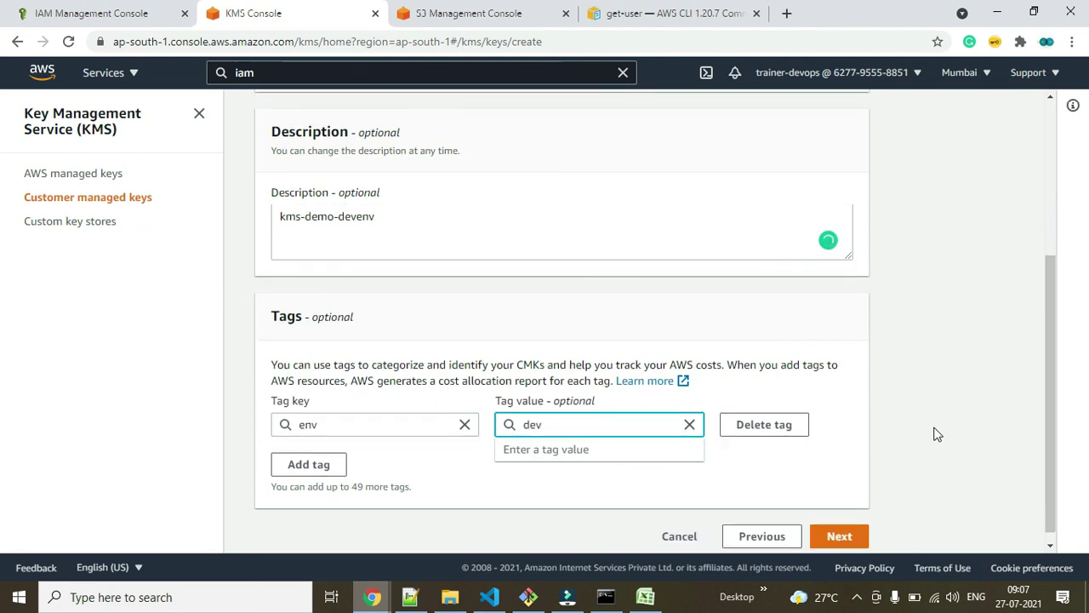
left_click(848, 528)
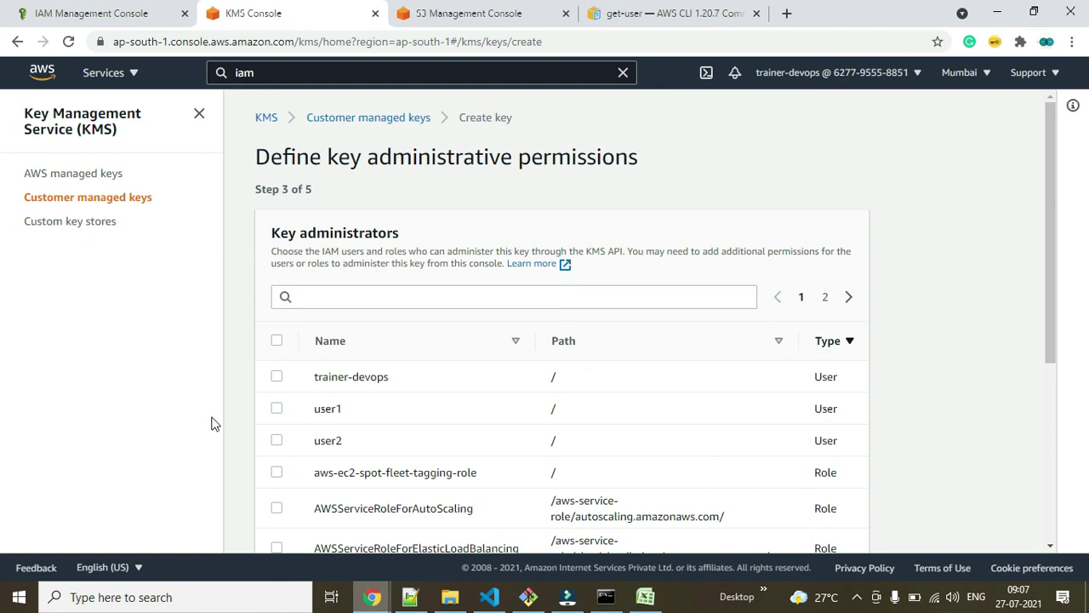
Make trainer-devops the key administrator, keep key deletion allowed for administrators, and proceed to the key usage permissions.
left_click(272, 376)
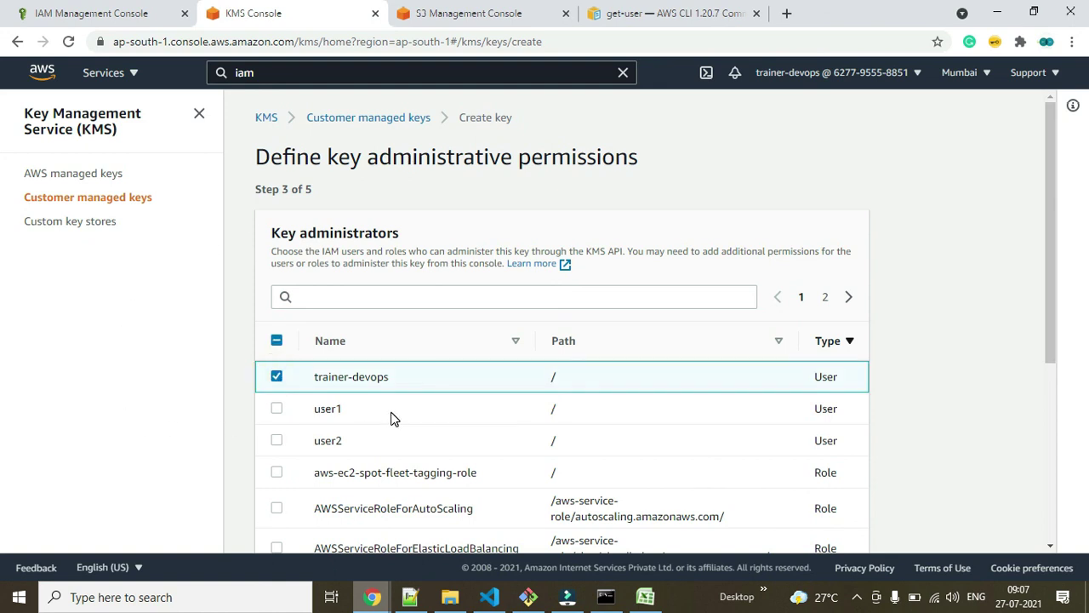
scroll(471, 332, "down", 3)
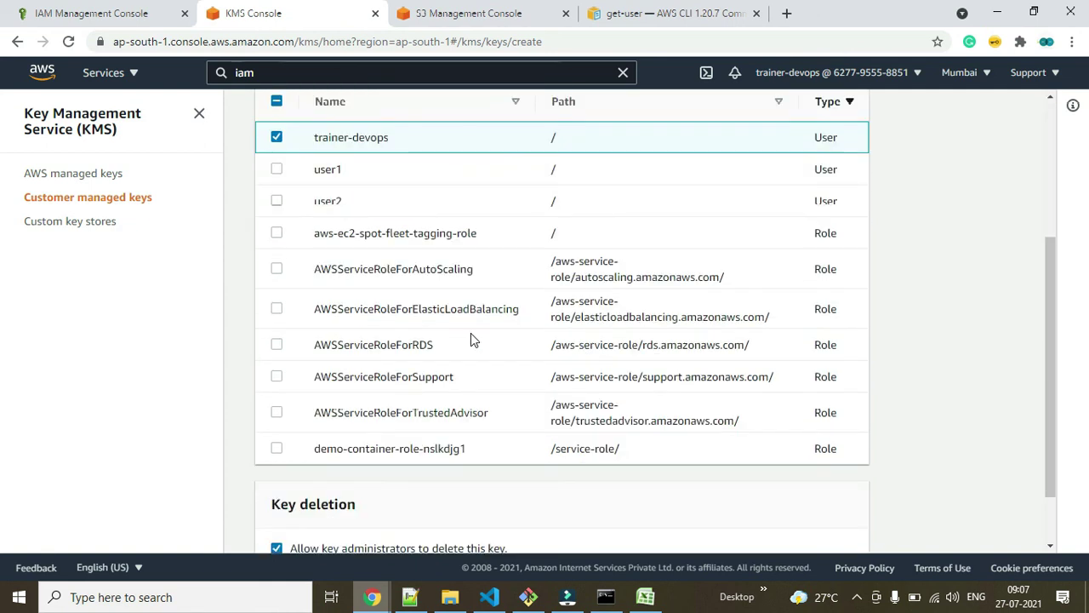
scroll(559, 349, "up", 1)
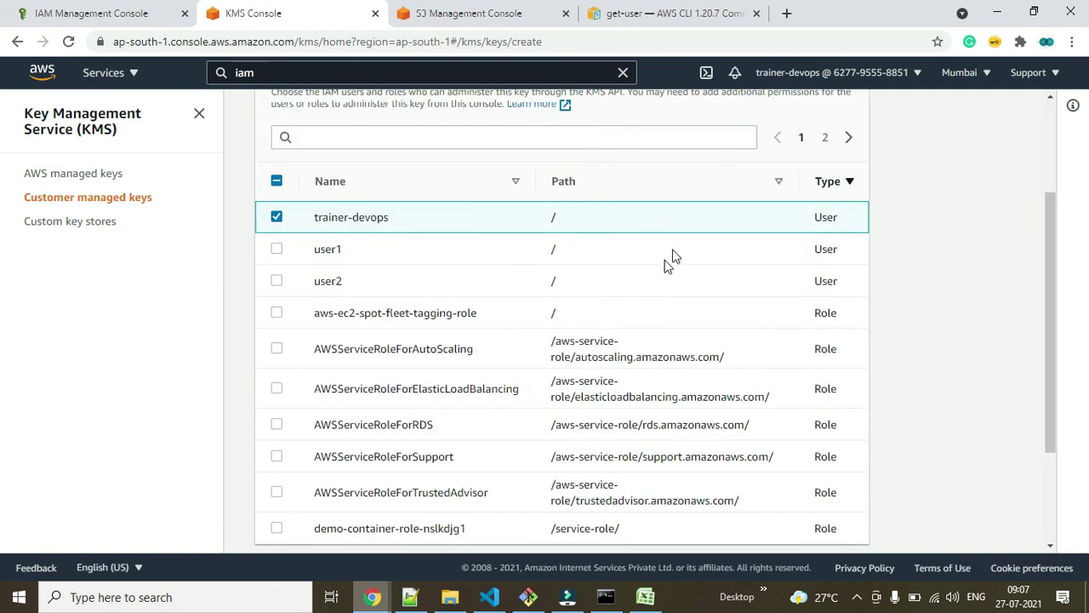
left_click(827, 139)
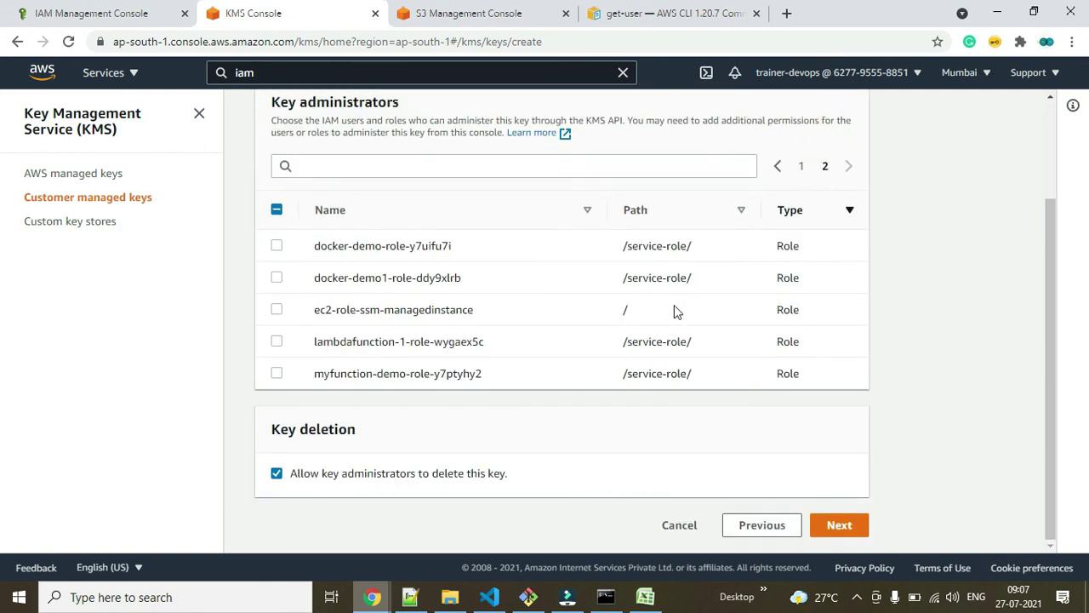
left_click(801, 166)
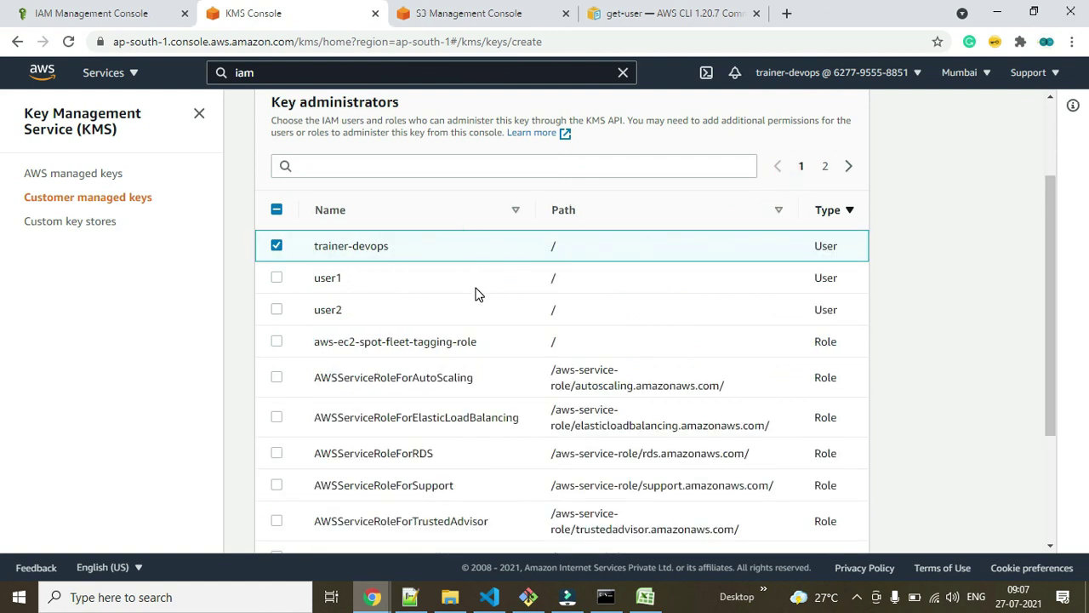
scroll(645, 333, "down", 2)
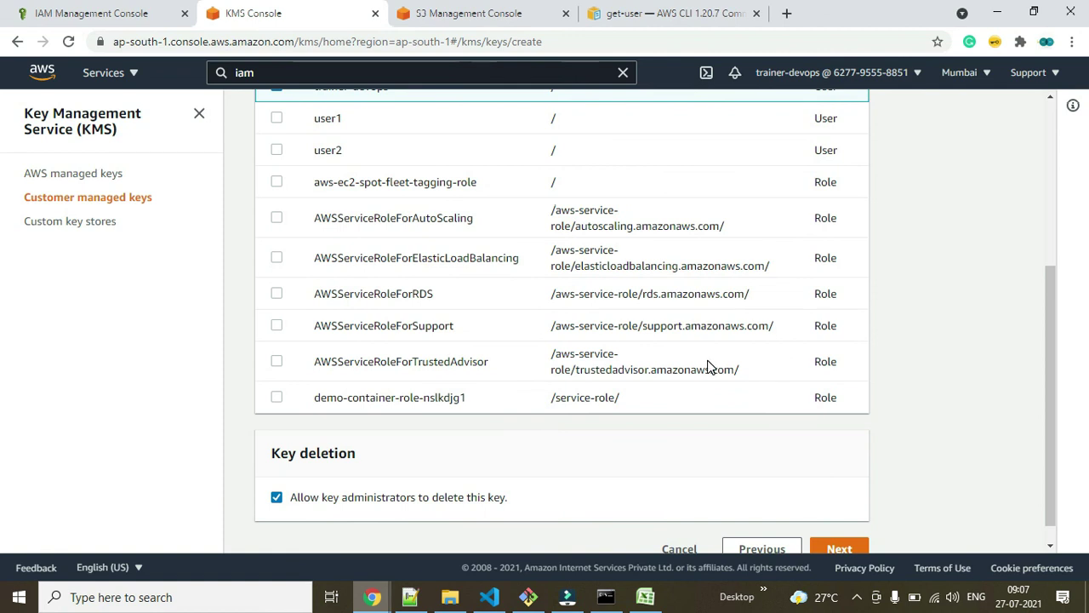
scroll(707, 360, "up", 2)
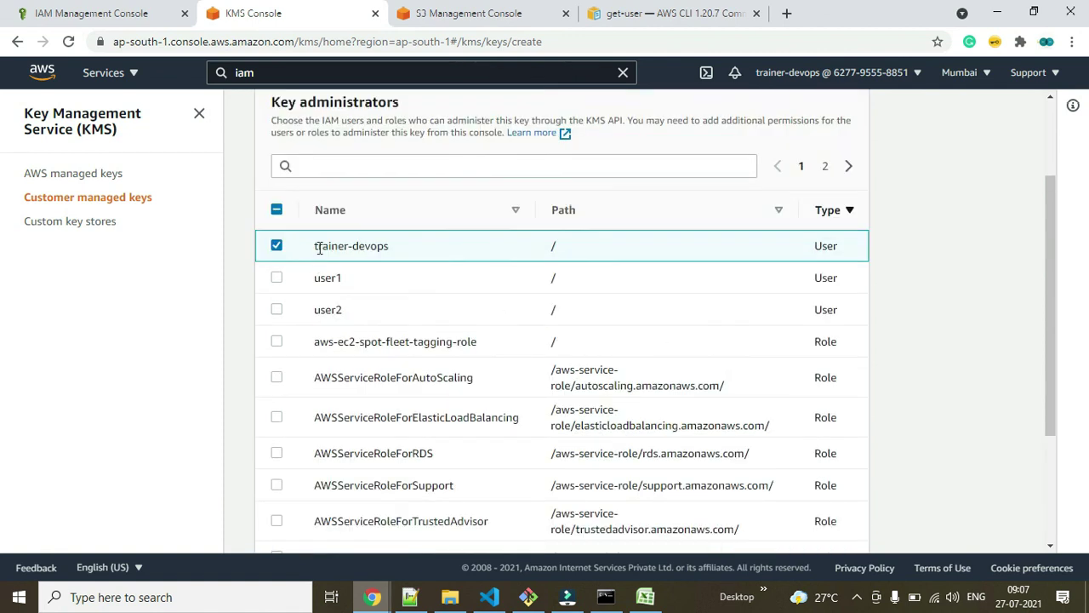
left_click_drag(317, 246, 595, 246)
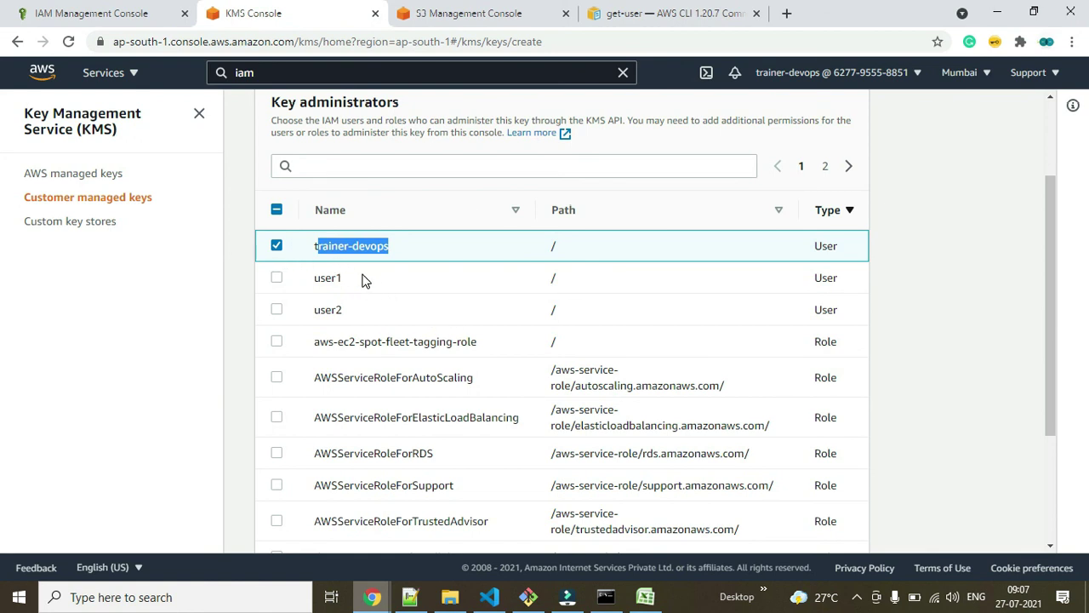
scroll(431, 283, "up", 2)
scroll(432, 283, "down", 4)
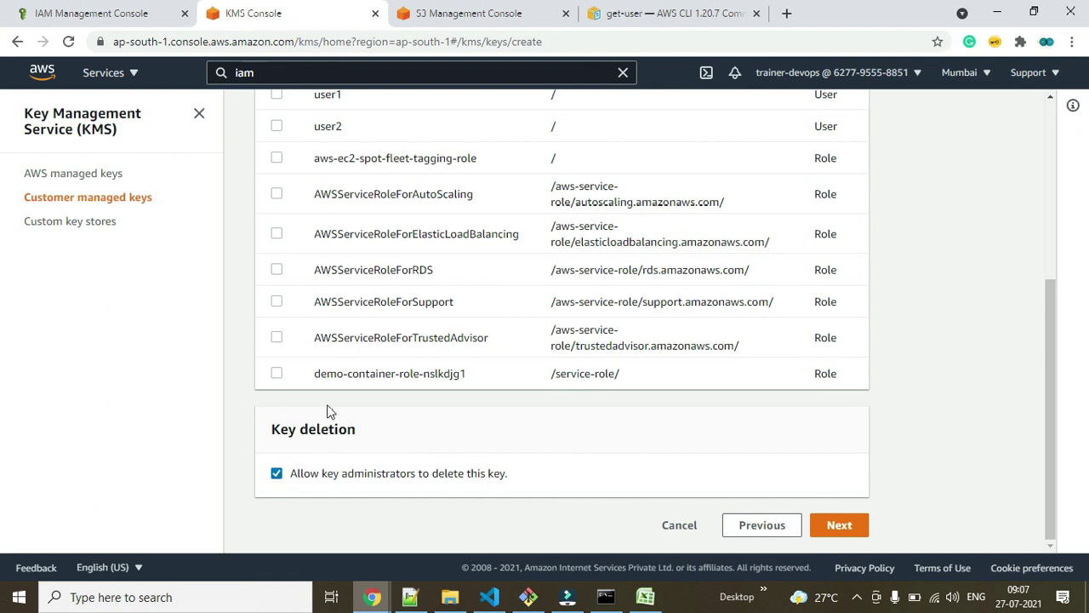
left_click(840, 528)
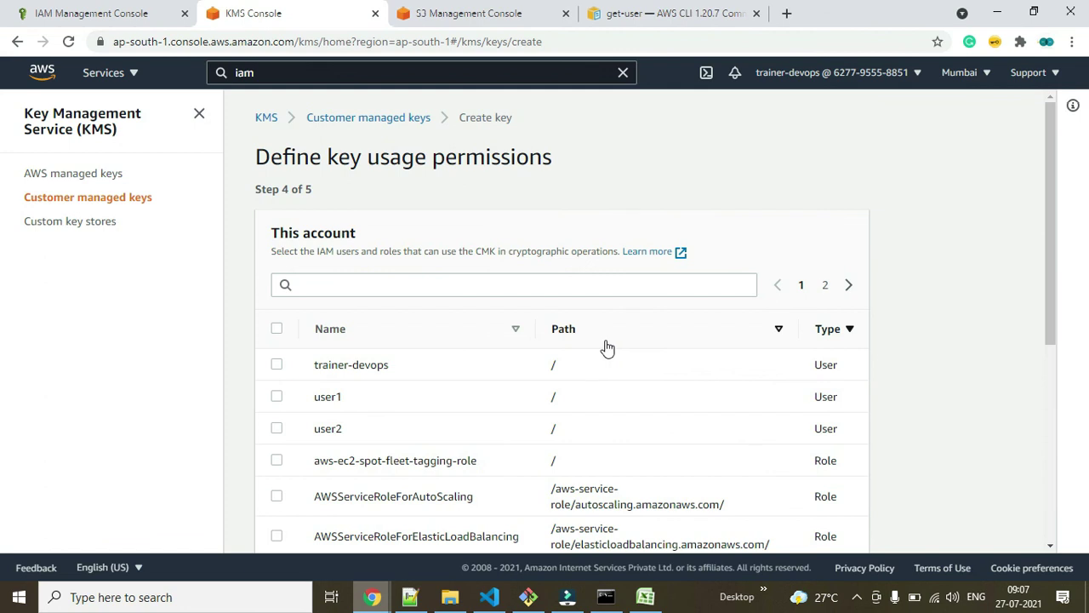
Grant key usage permission to user1 without adding other AWS accounts, and proceed to the review.
scroll(368, 279, "down", 1)
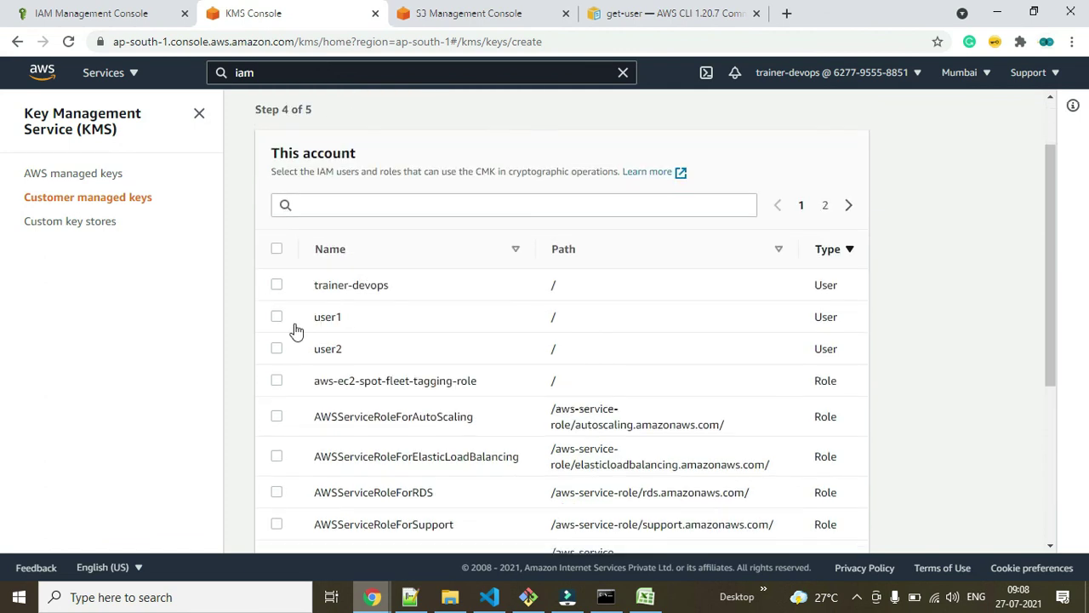
left_click(277, 317)
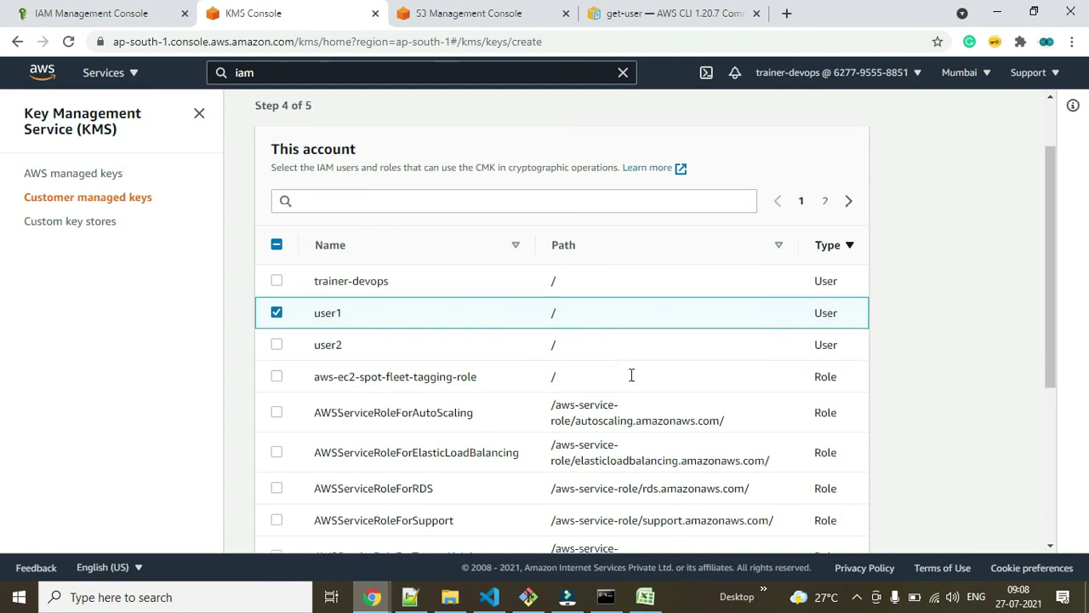
scroll(630, 375, "down", 4)
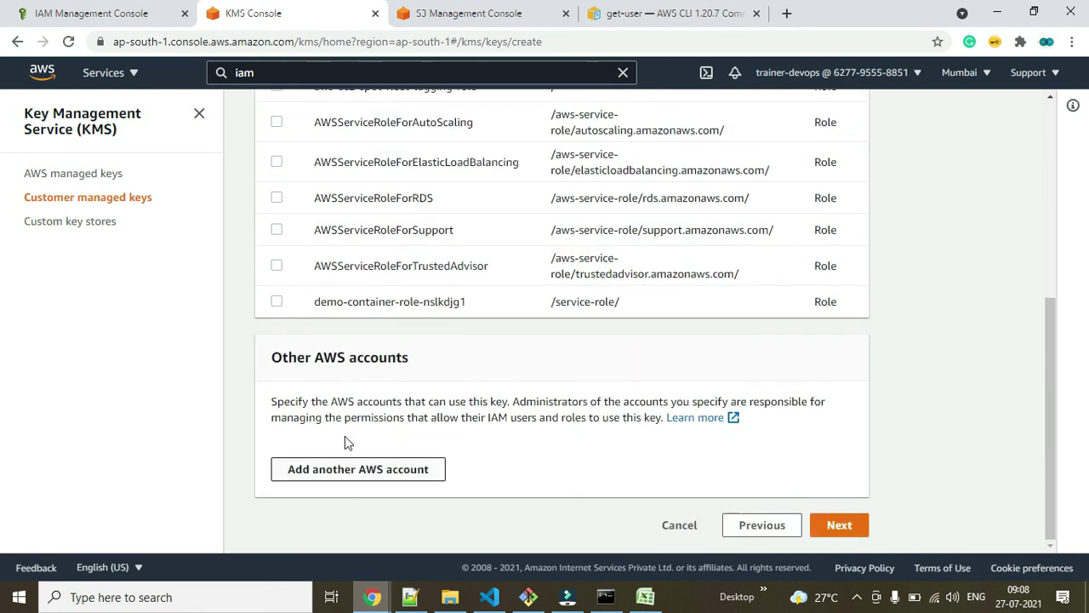
left_click_drag(322, 358, 420, 360)
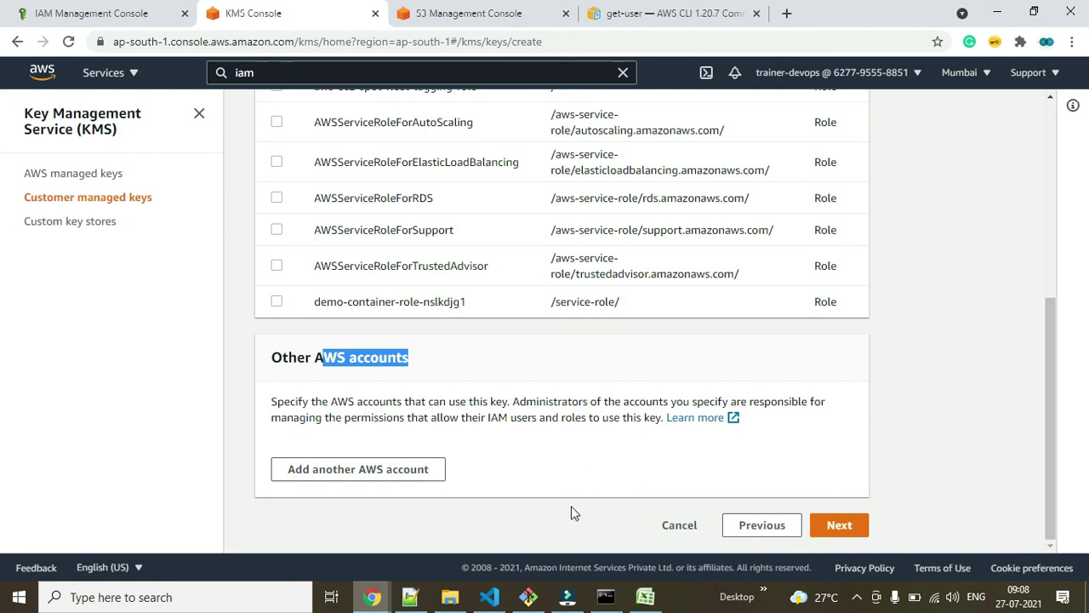
left_click(837, 525)
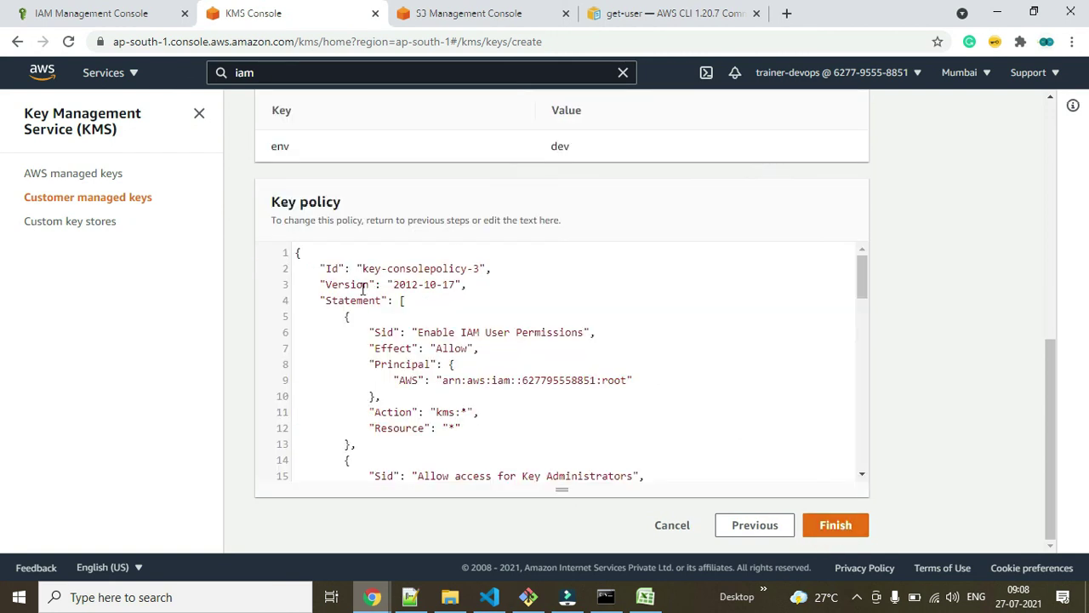
Review the key configuration, alias and description, tags and generated key policy.
scroll(380, 304, "up", 4)
scroll(362, 192, "up", 3)
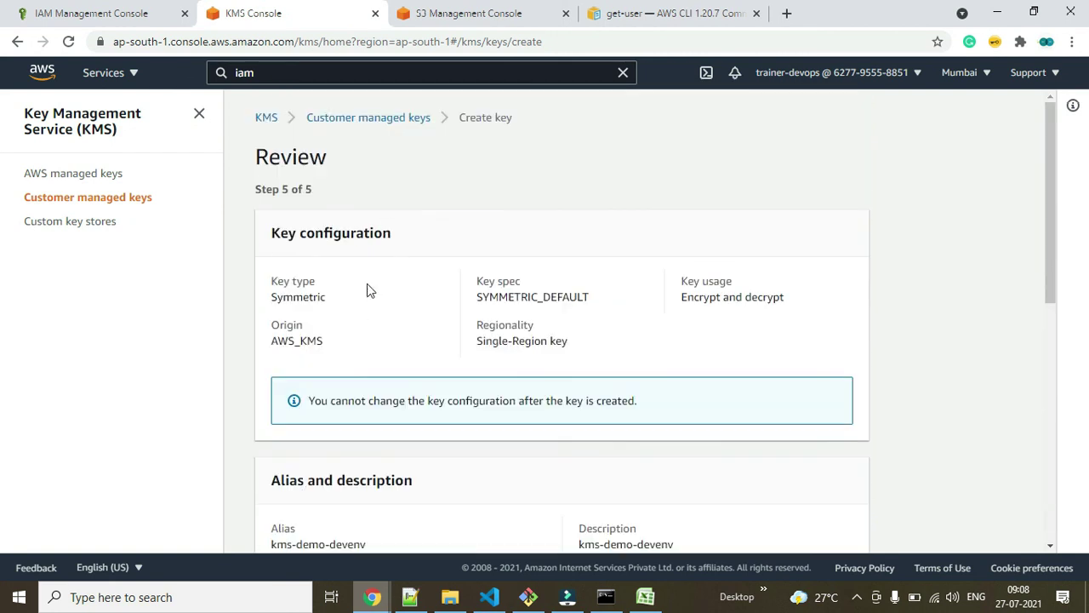
scroll(367, 289, "down", 1)
scroll(380, 276, "down", 4)
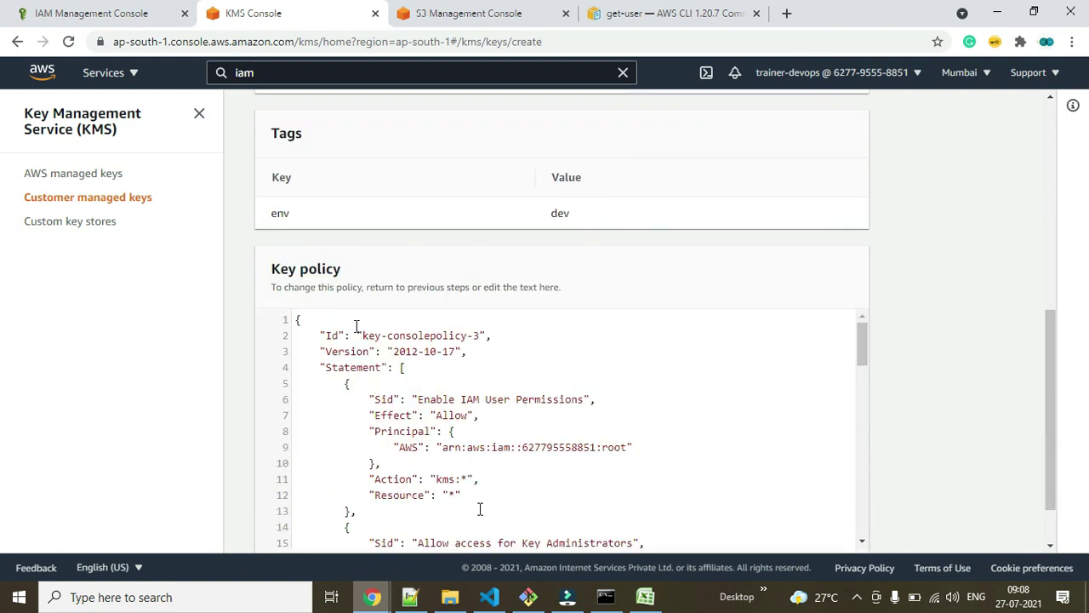
Switch to the blog post preview and examine its sample key policy, including the account principal and the key administrators' actions.
key("alt+Tab")
scroll(436, 255, "down", 8)
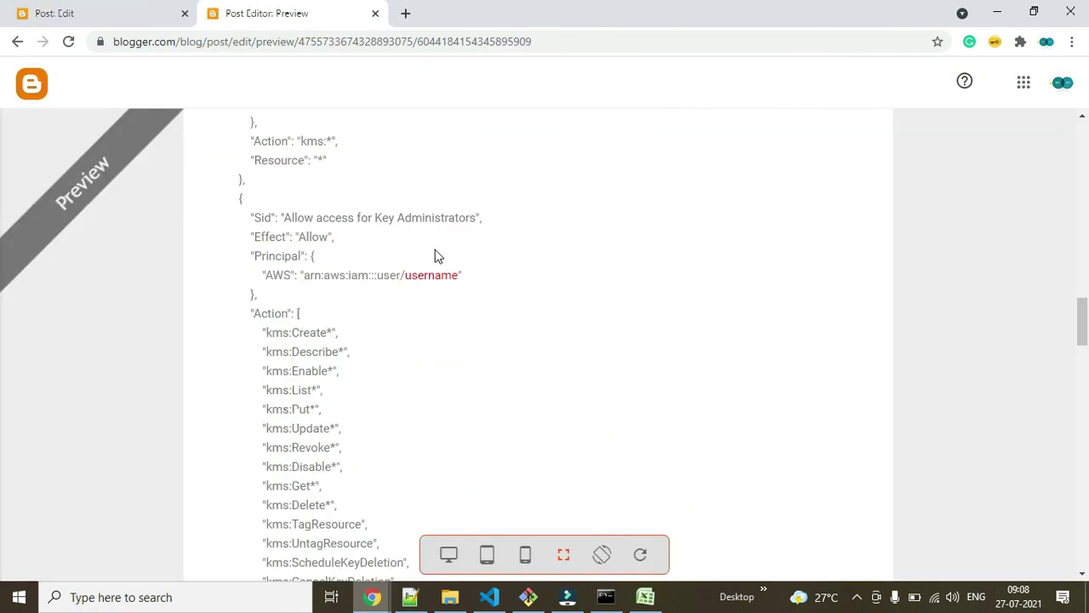
scroll(434, 255, "up", 3)
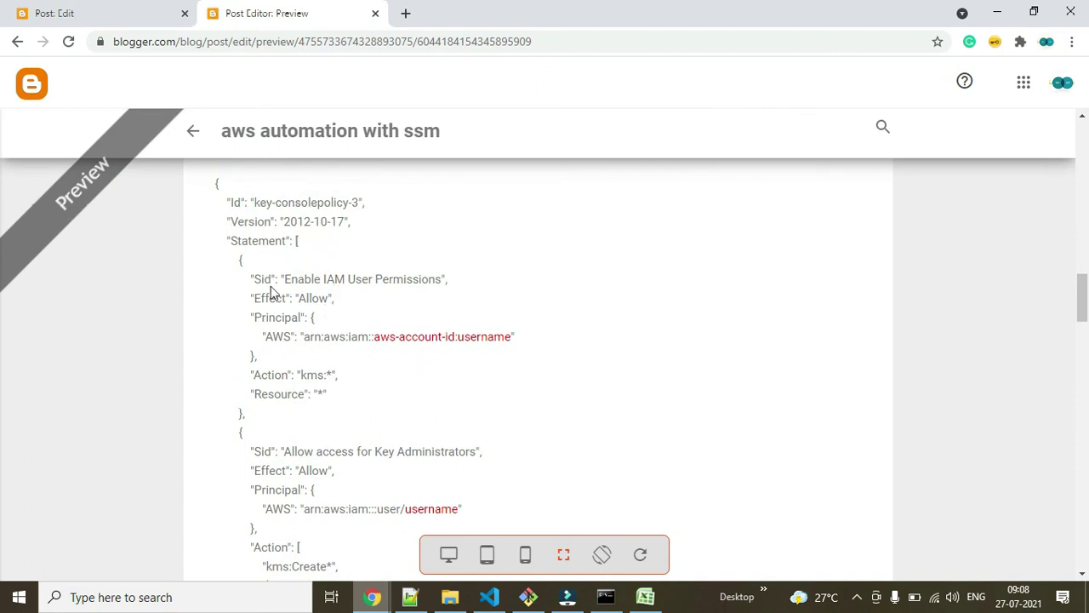
left_click(321, 338)
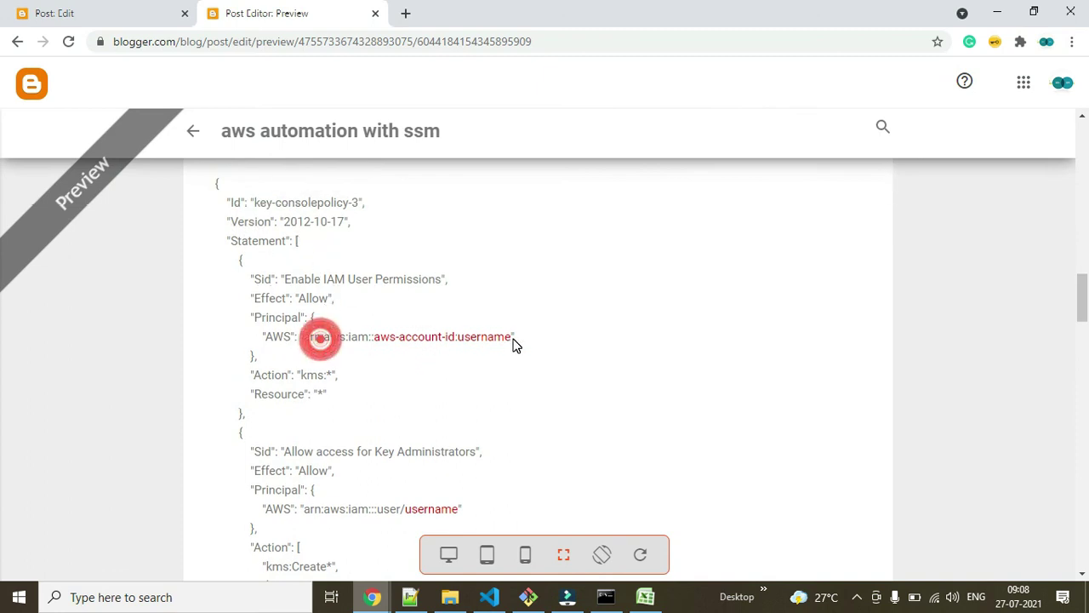
scroll(454, 291, "down", 1)
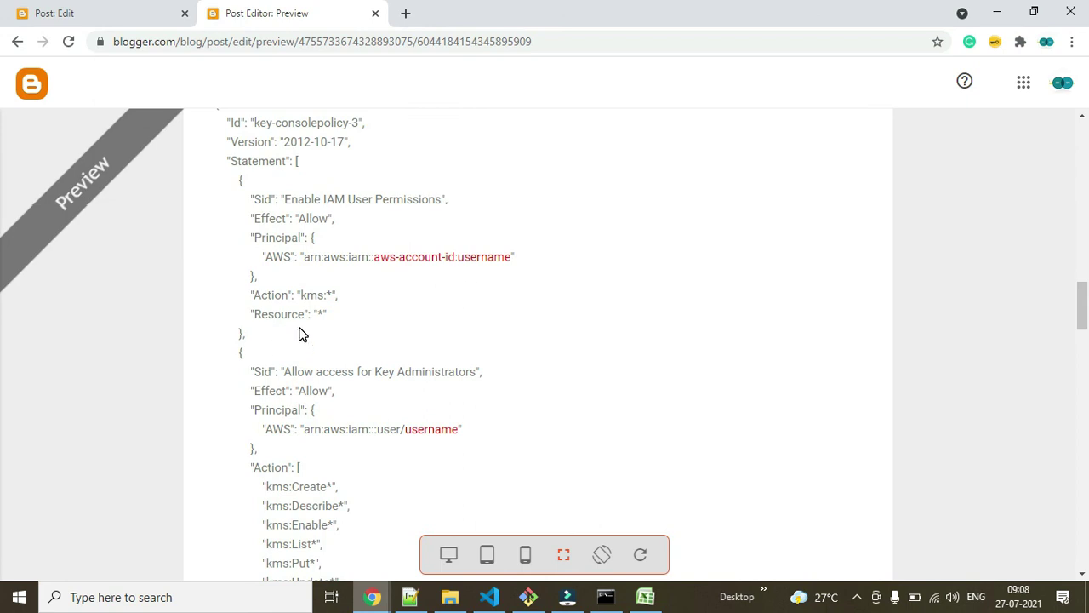
scroll(357, 326, "down", 2)
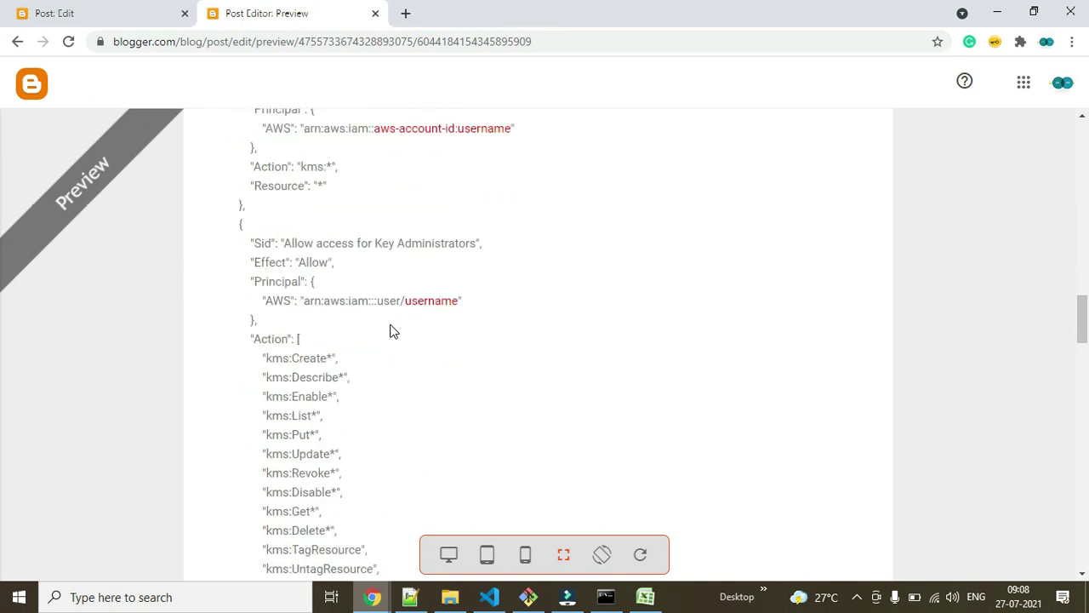
left_click(266, 325)
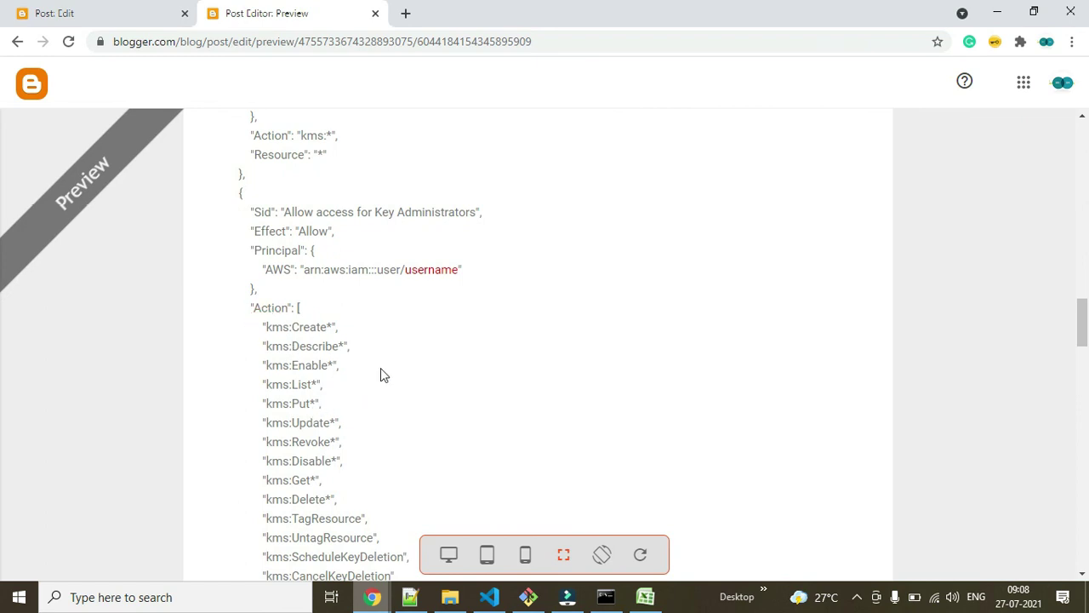
scroll(380, 368, "down", 2)
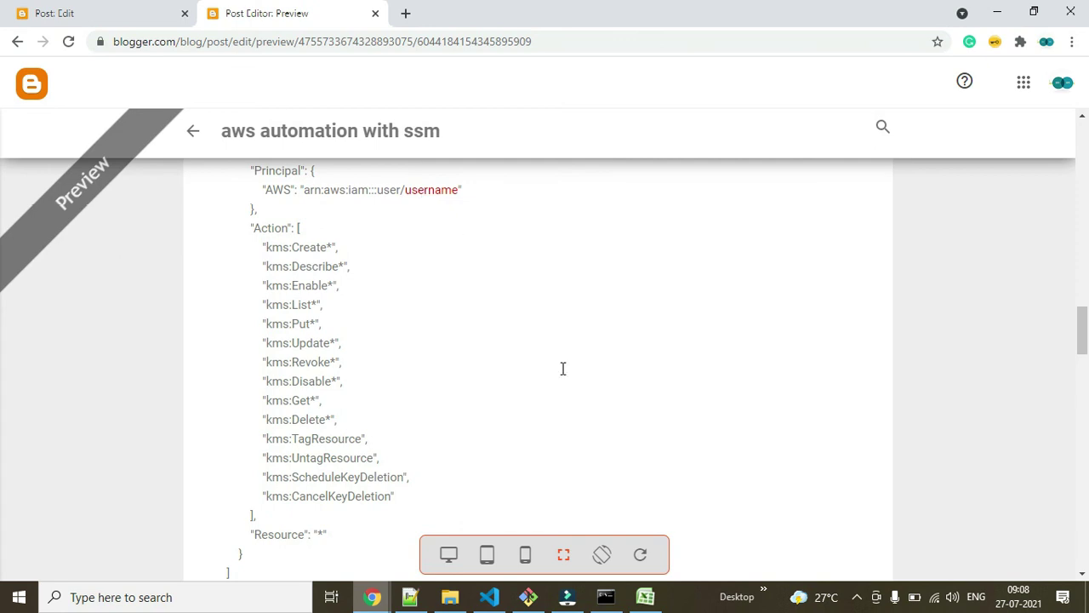
Return to the KMS key review and examine the policy's administrator principal, the user1 principal and the actions allowed for using the key.
key("alt+Tab")
scroll(630, 424, "down", 3)
left_click_drag(719, 352, 639, 352)
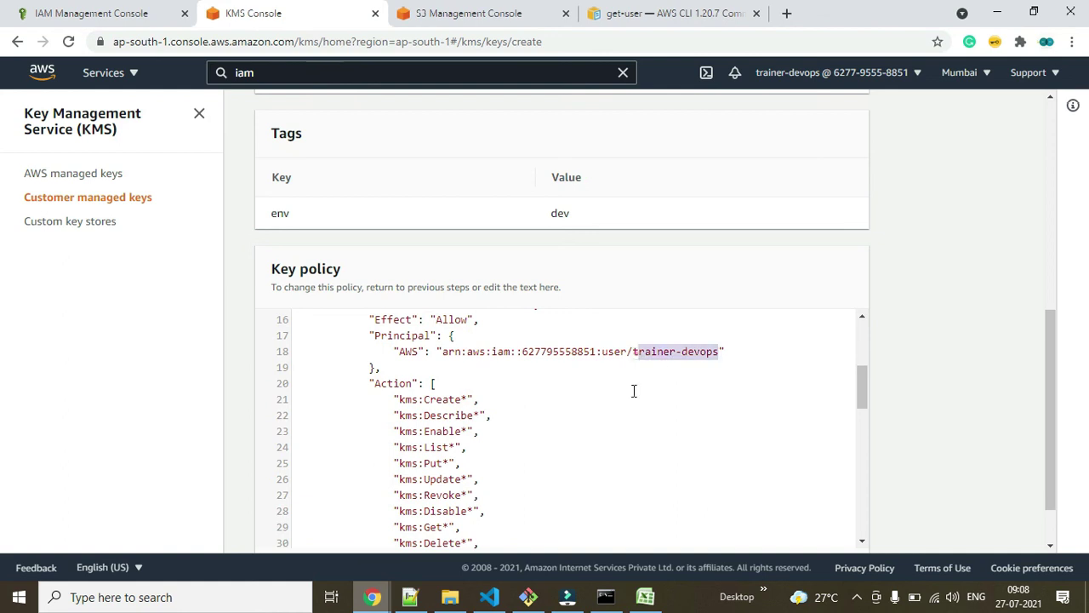
scroll(544, 380, "down", 5)
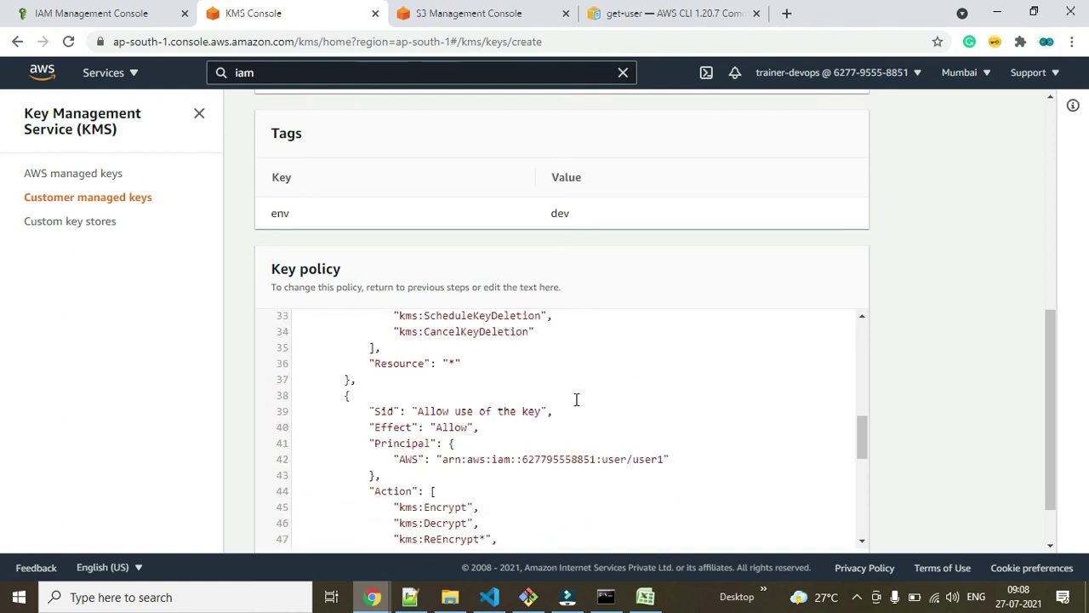
left_click_drag(639, 415, 670, 419)
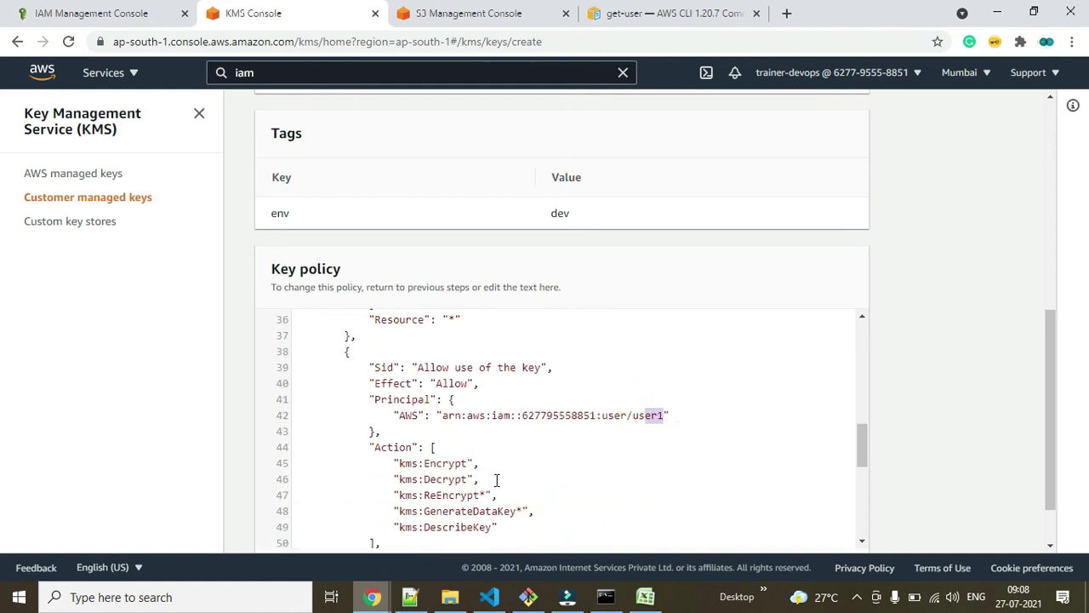
scroll(496, 481, "down", 2)
left_click_drag(422, 384, 497, 416)
scroll(571, 430, "up", 2)
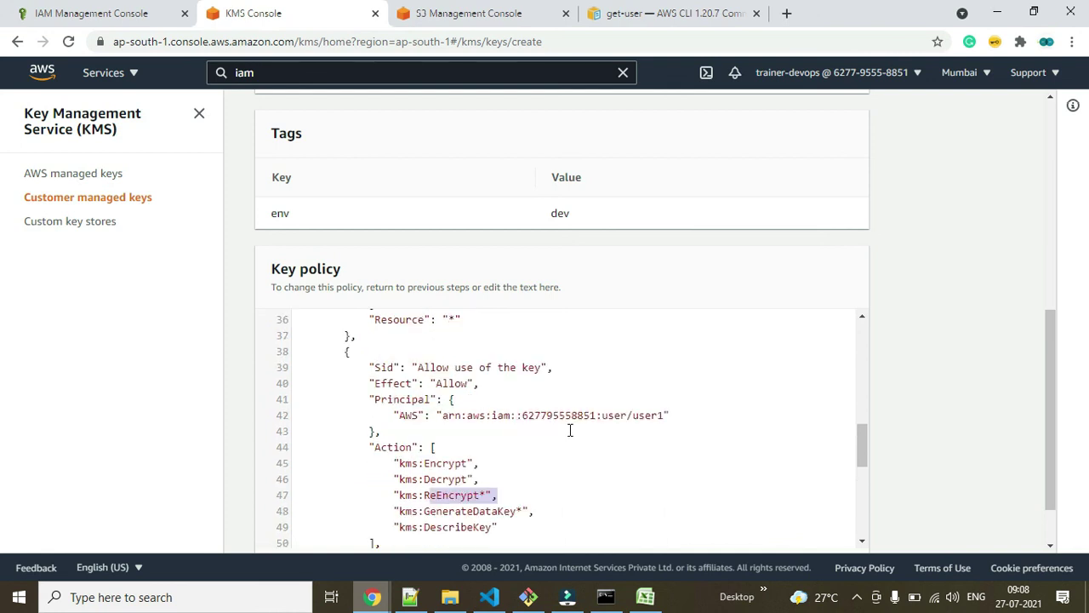
Examine the actions the key policy allows the administrator trainer-devops, such as create, enable, disable and delete.
scroll(587, 423, "up", 5)
scroll(596, 426, "down", 1)
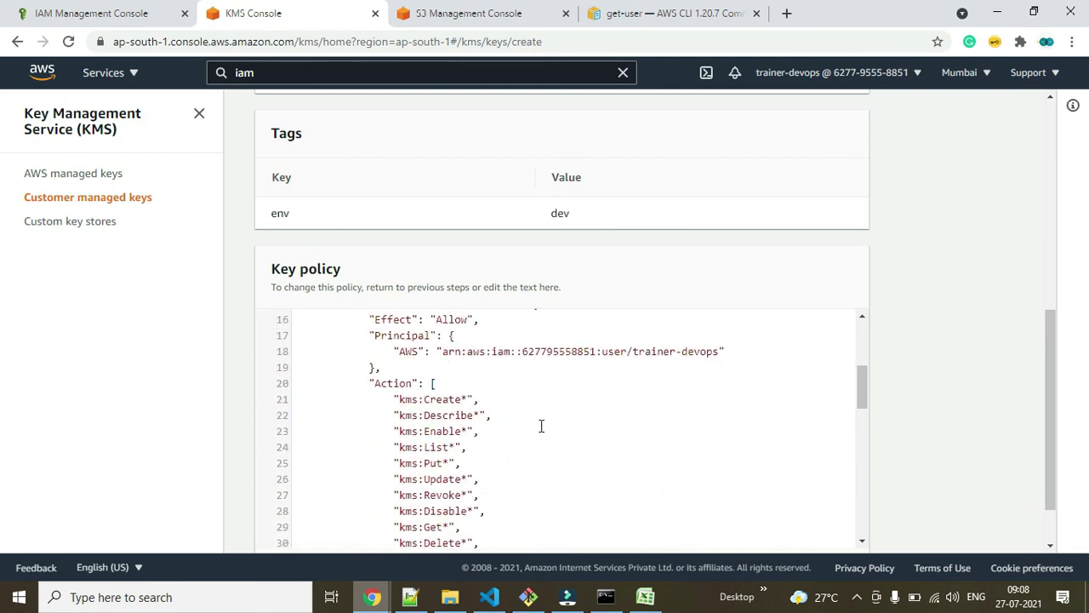
left_click_drag(430, 400, 474, 399)
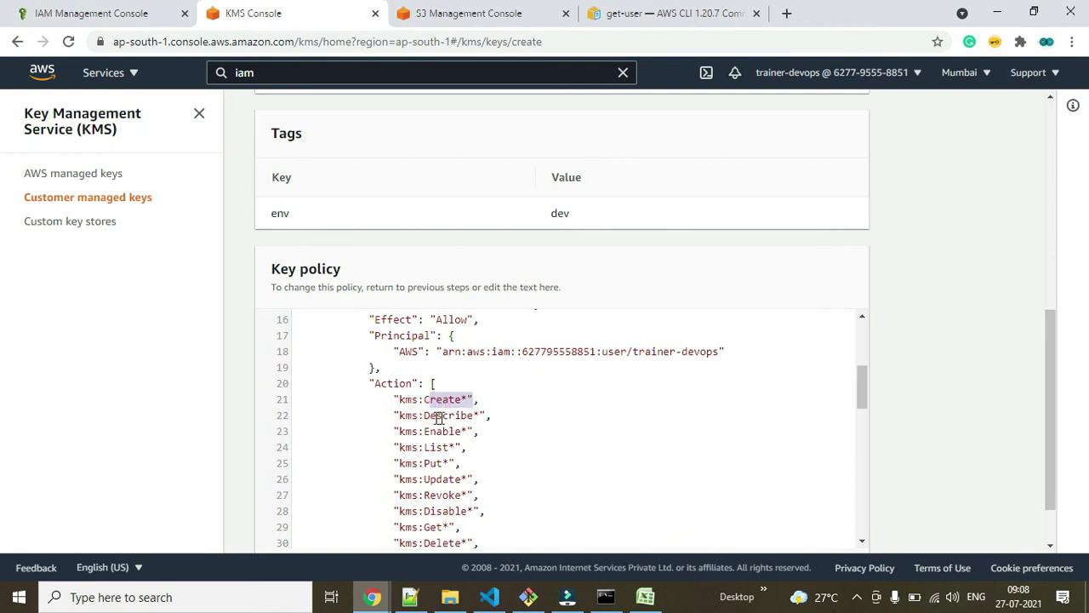
left_click_drag(430, 432, 481, 432)
scroll(503, 430, "down", 1)
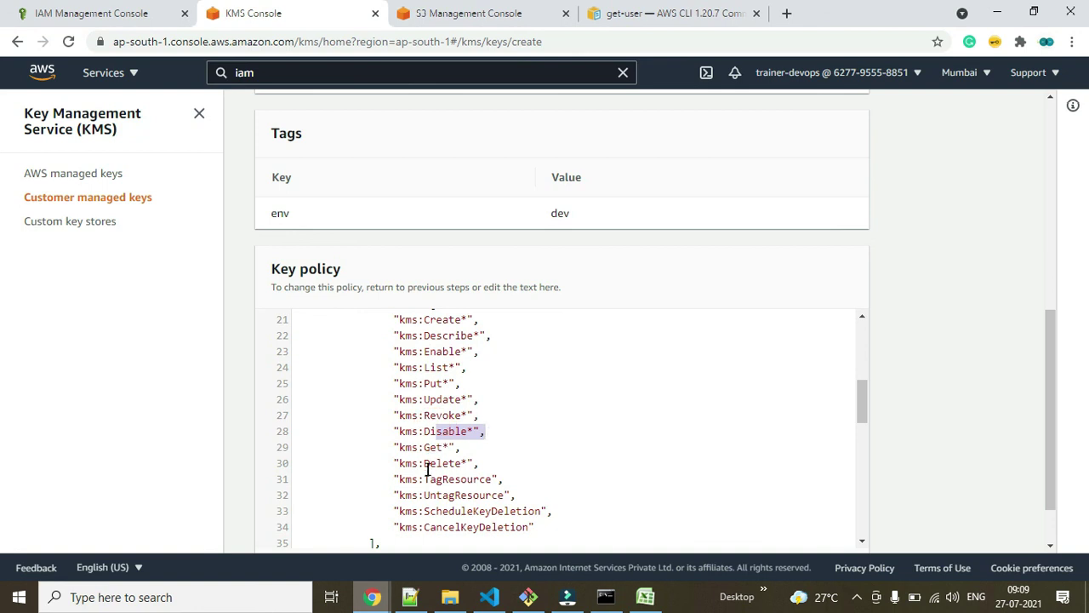
left_click_drag(428, 463, 469, 463)
scroll(687, 379, "down", 4)
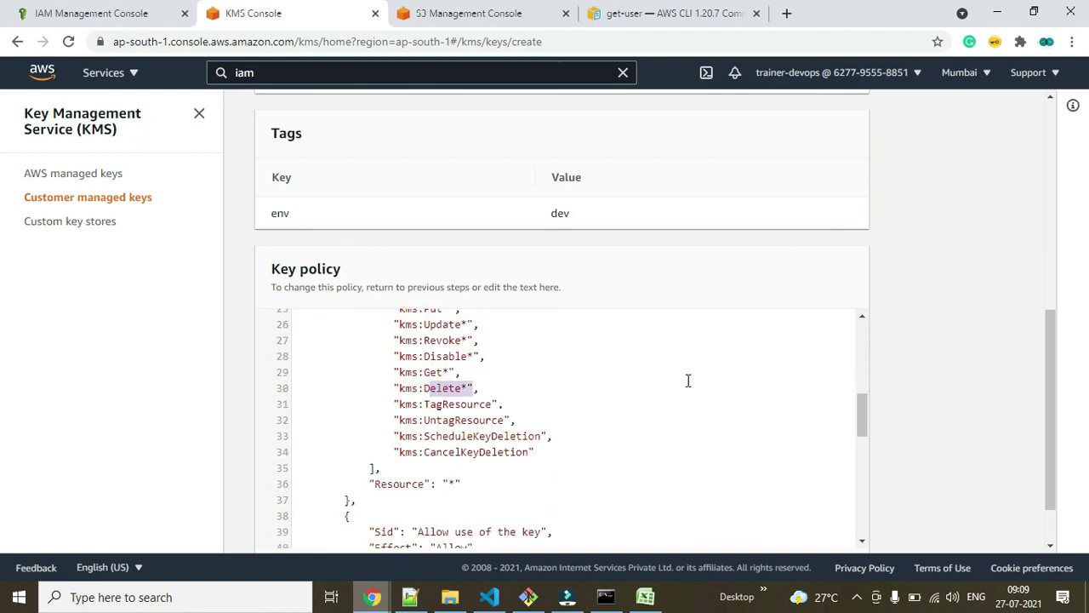
Finish creating the customer managed key and dismiss the success notification.
scroll(671, 364, "down", 6)
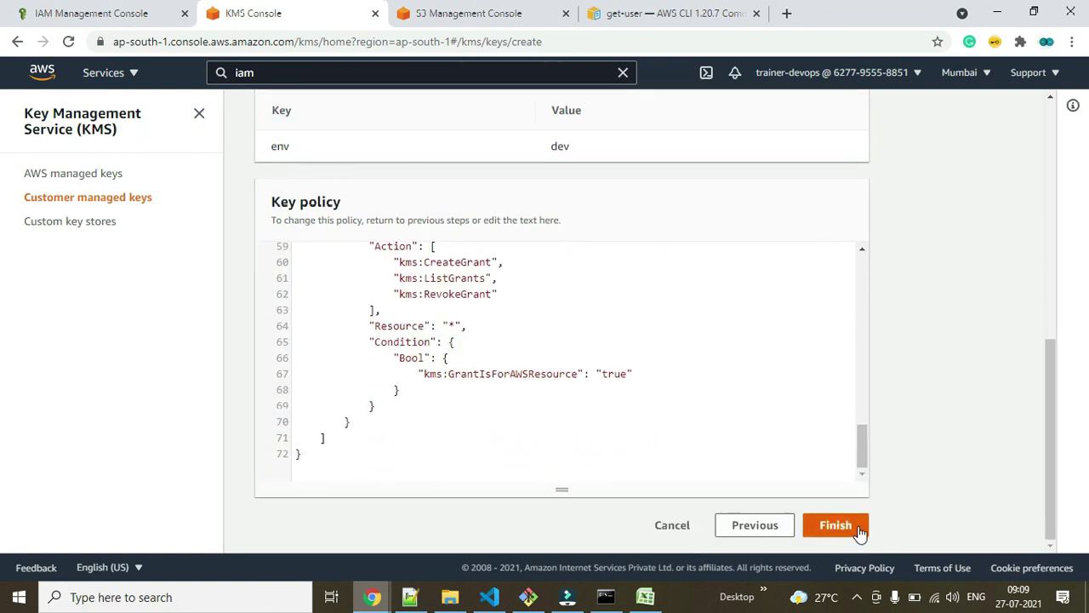
left_click(857, 526)
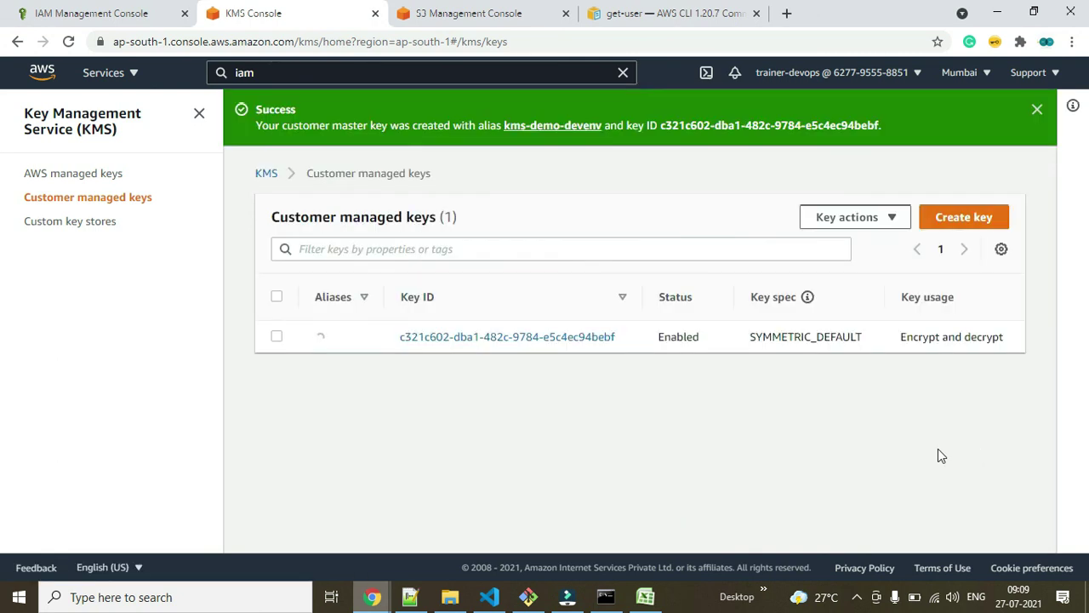
left_click(1037, 109)
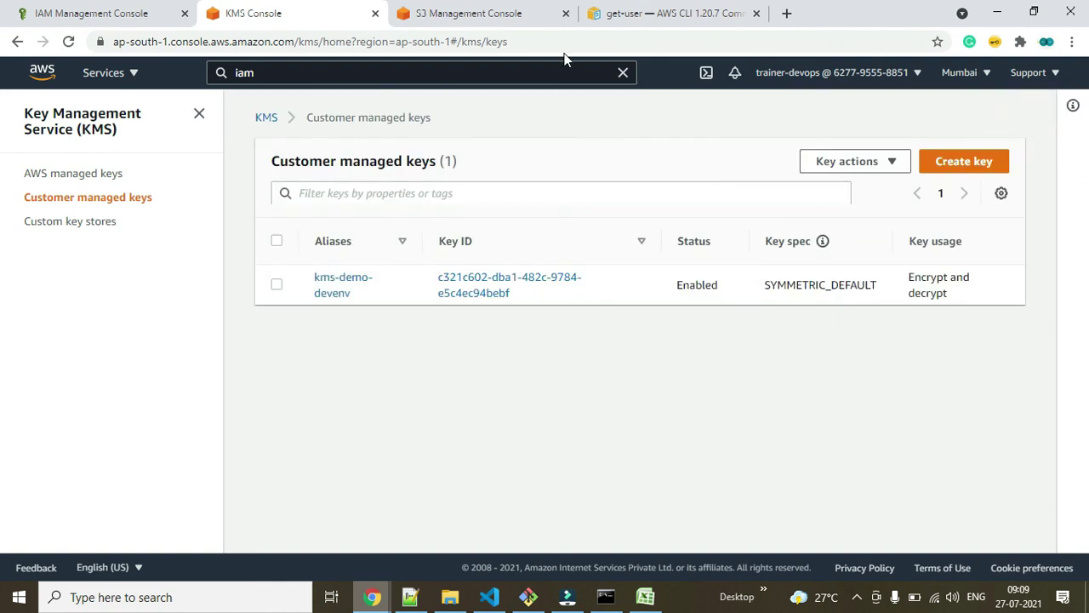
Switch to the S3 console, open the bucket kms-demo27072021 and start an upload to it.
left_click(447, 18)
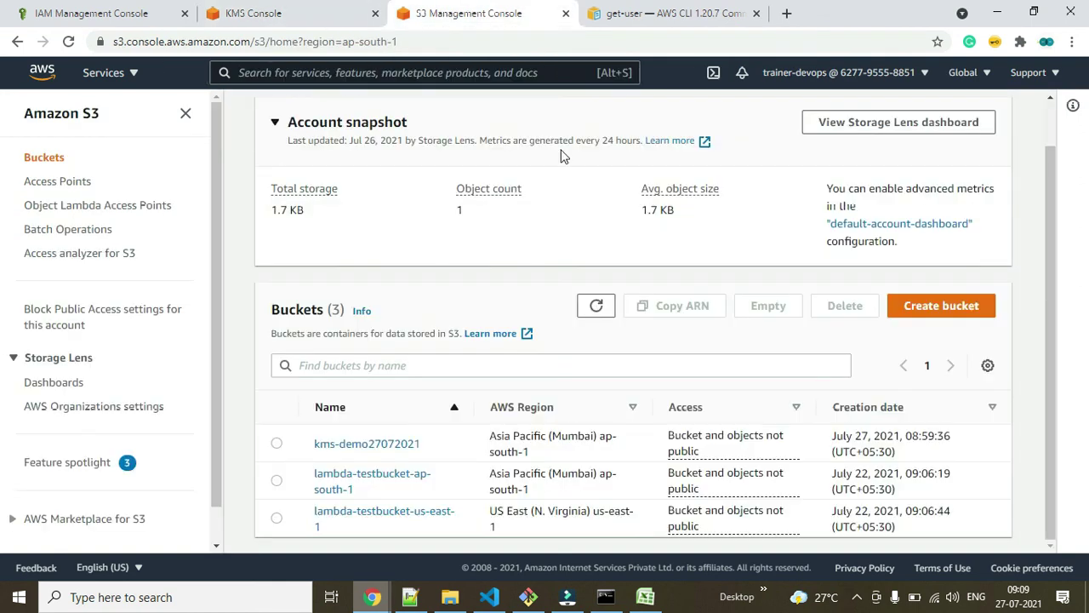
left_click(364, 443)
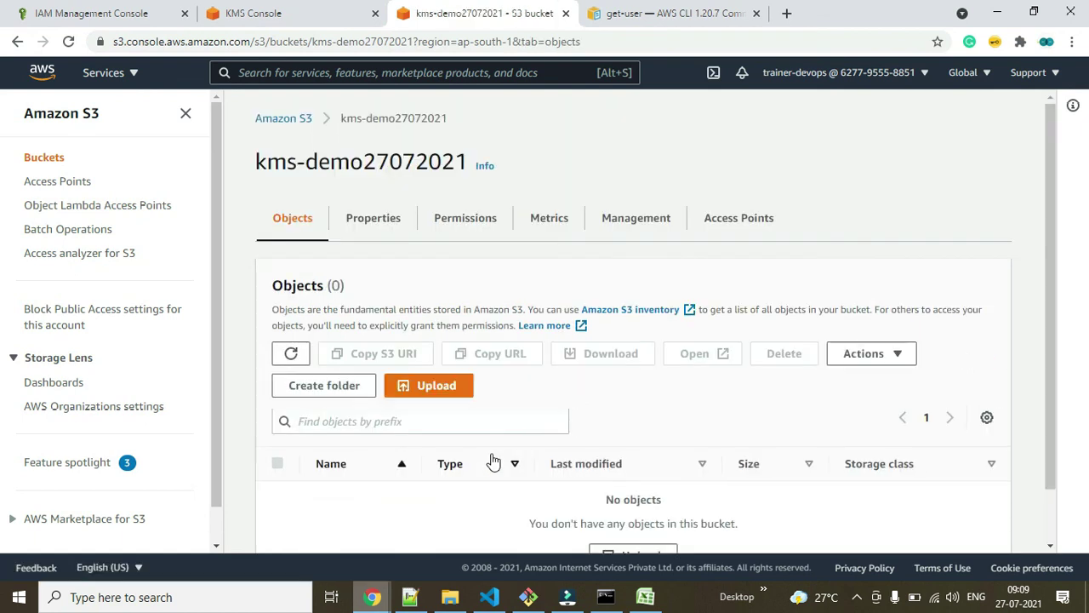
left_click(438, 391)
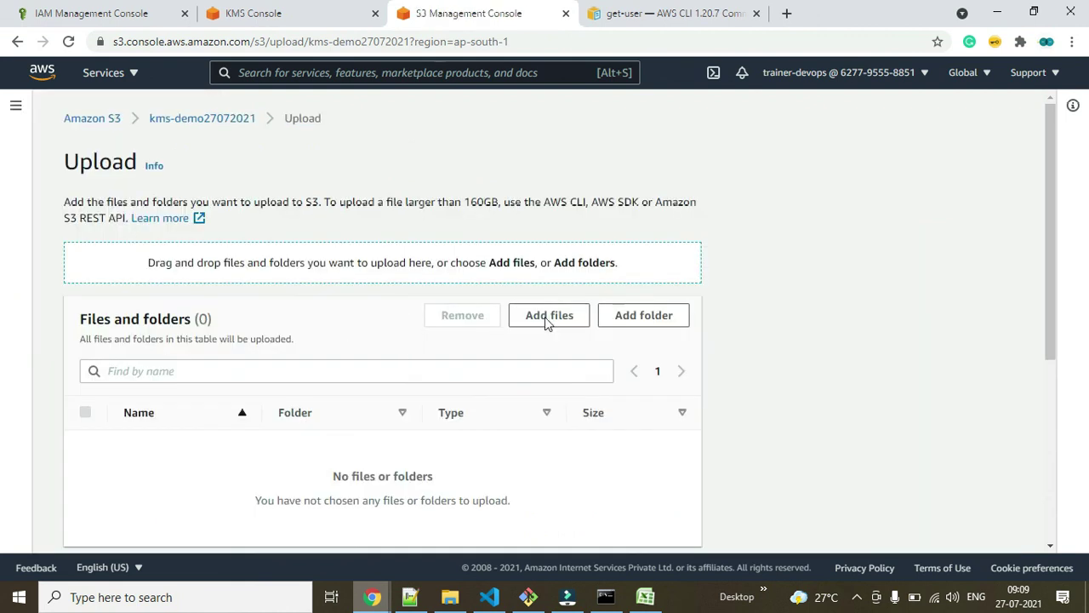
Add the file waf.pem from the Downloads folder to the upload list.
left_click(549, 316)
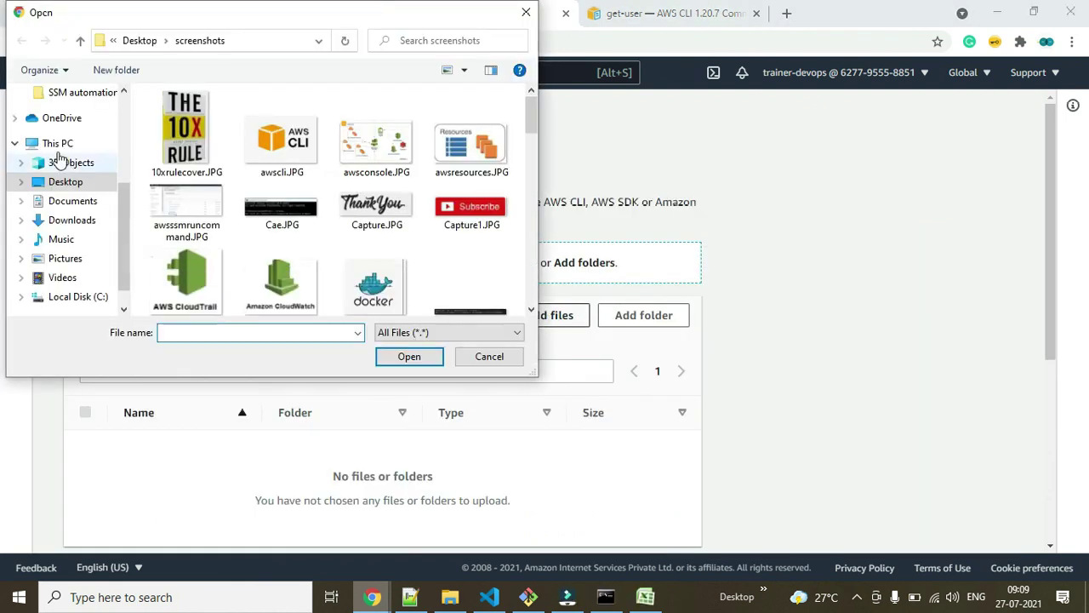
left_click(61, 158)
left_click(70, 219)
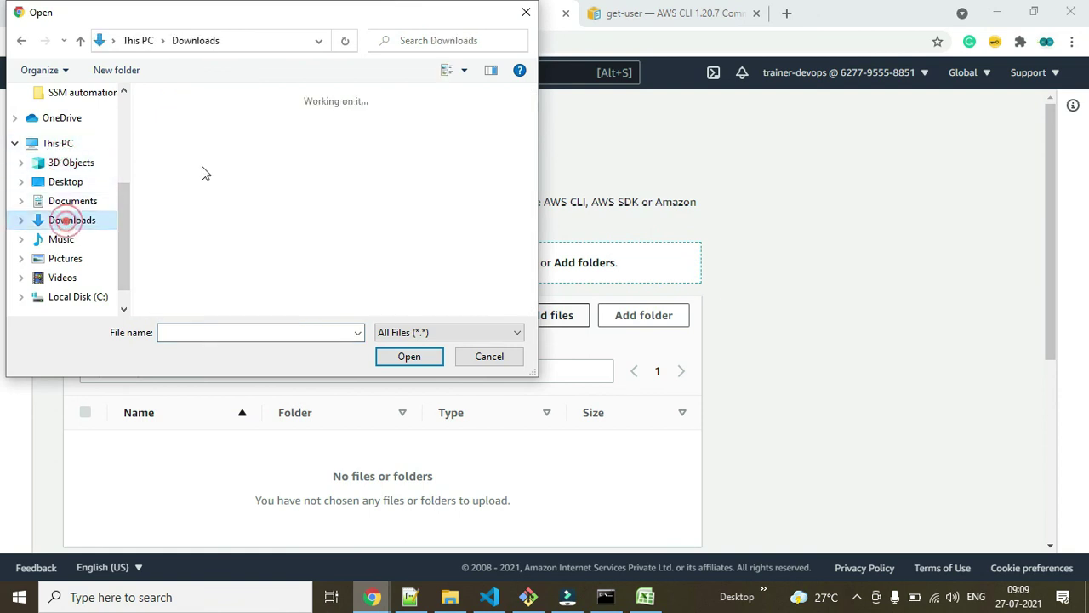
left_click(207, 136)
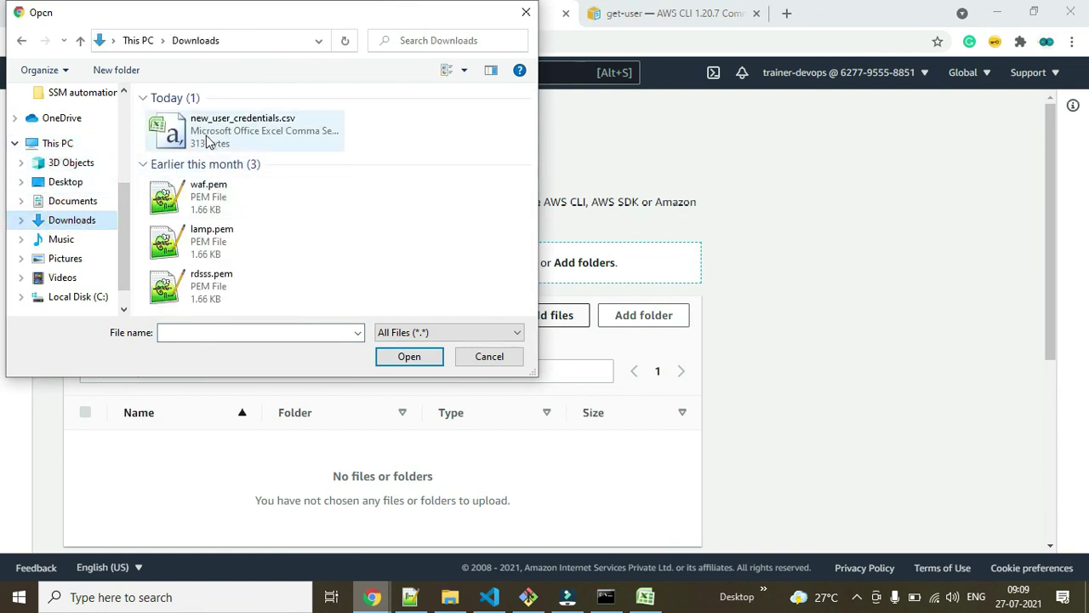
left_click(211, 201)
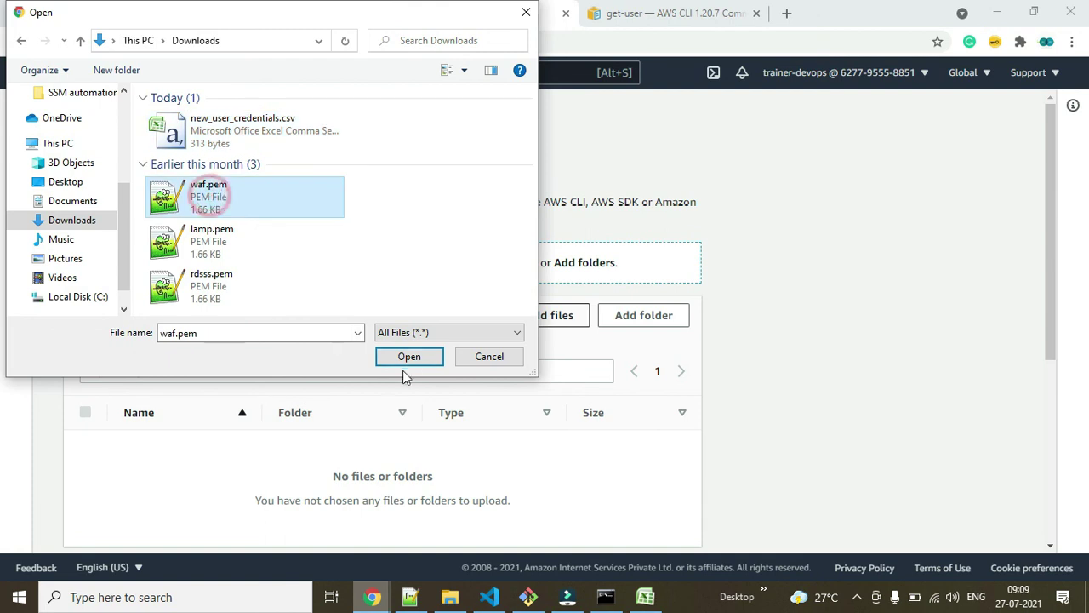
left_click(409, 356)
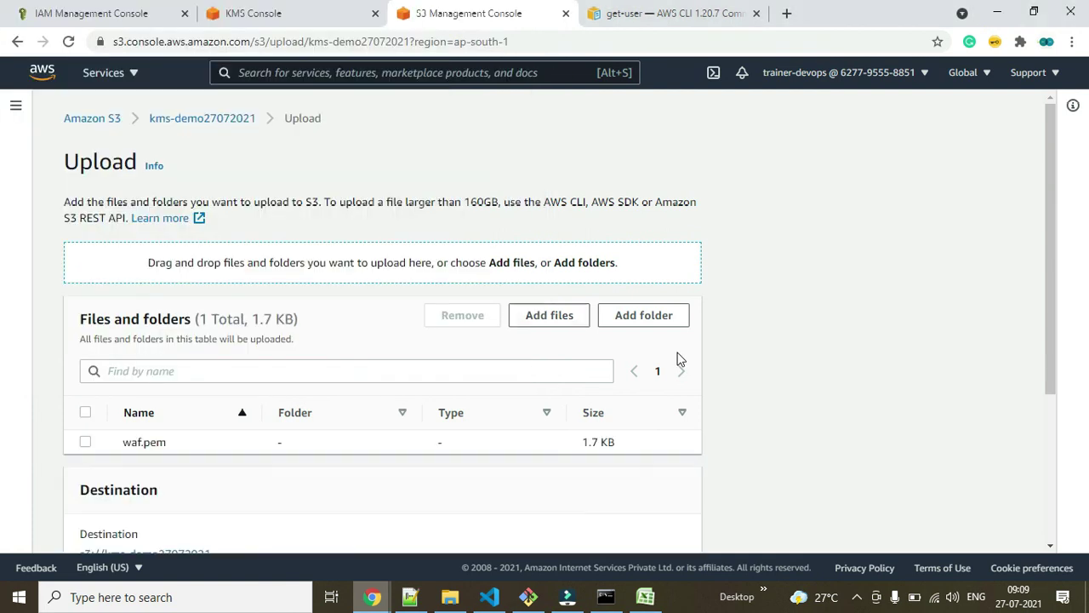
Upload the listed file to the bucket and close the upload status page.
scroll(679, 361, "down", 3)
left_click(657, 524)
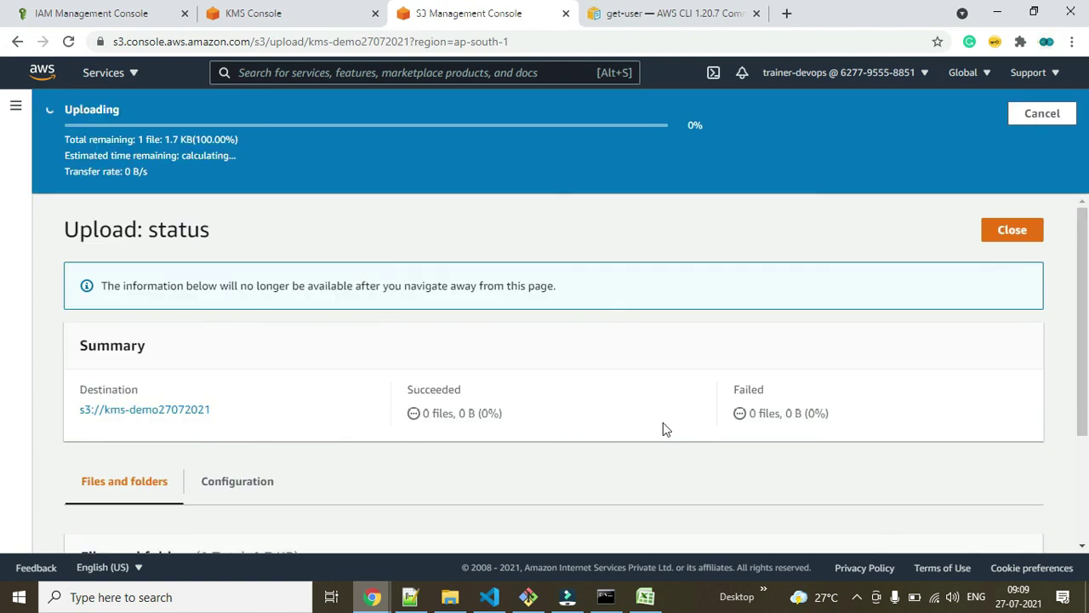
mouse_move(618, 603)
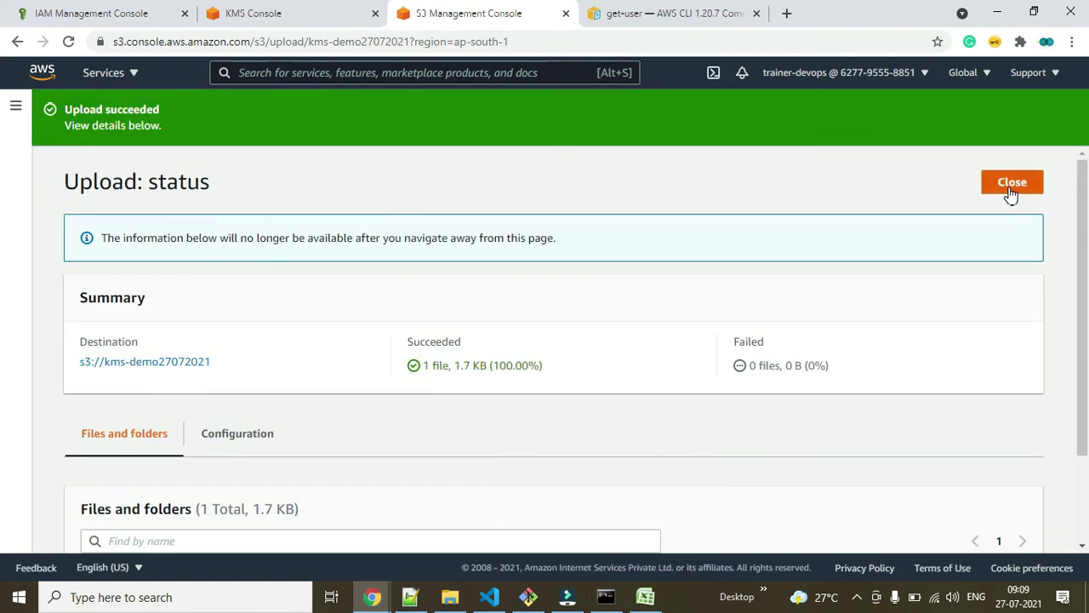
left_click(1011, 191)
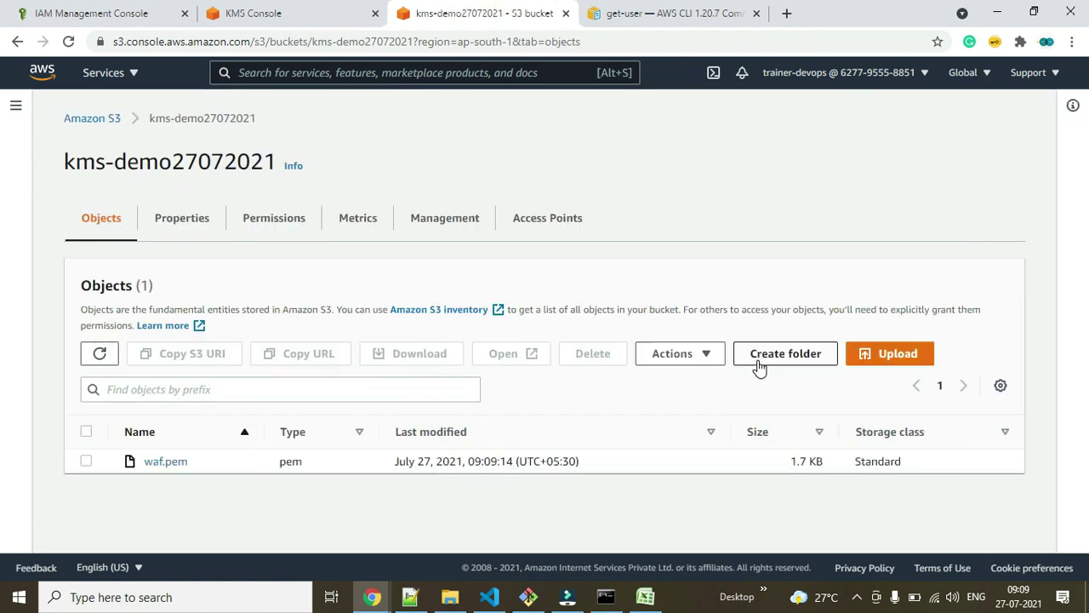
Look up in the blog post preview the AWS CLI commands for verifying both users' access to the bucket.
left_click(606, 597)
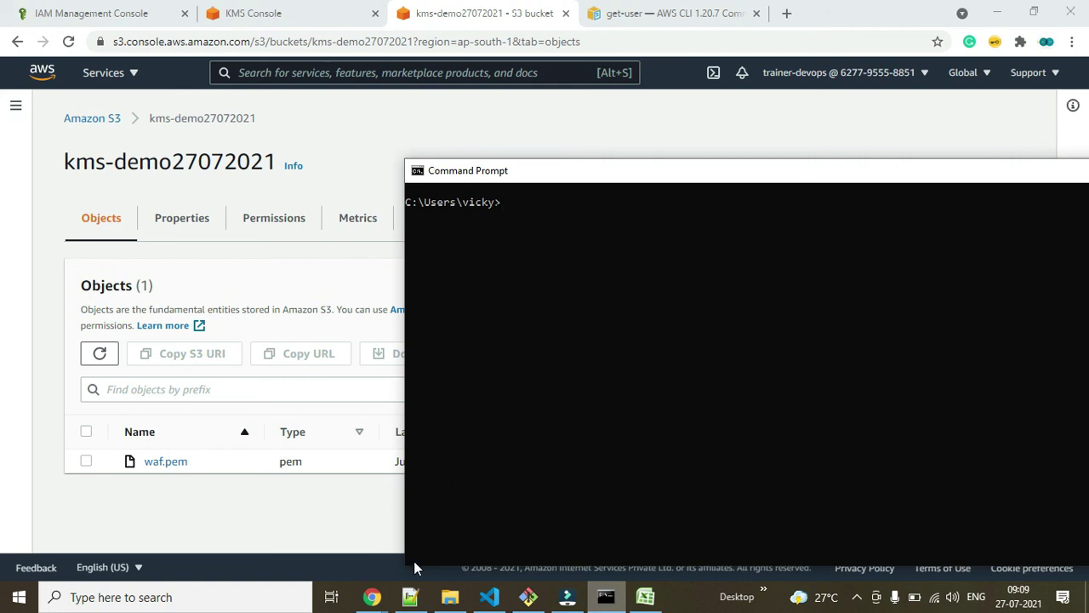
left_click(372, 598)
left_click(468, 511)
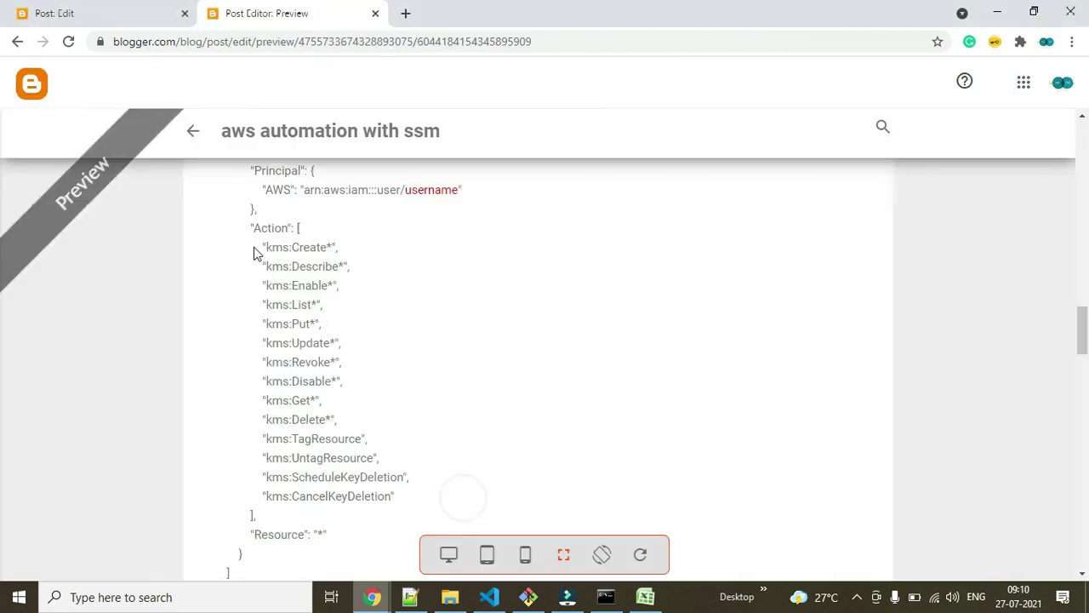
scroll(341, 244, "down", 4)
scroll(358, 262, "down", 5)
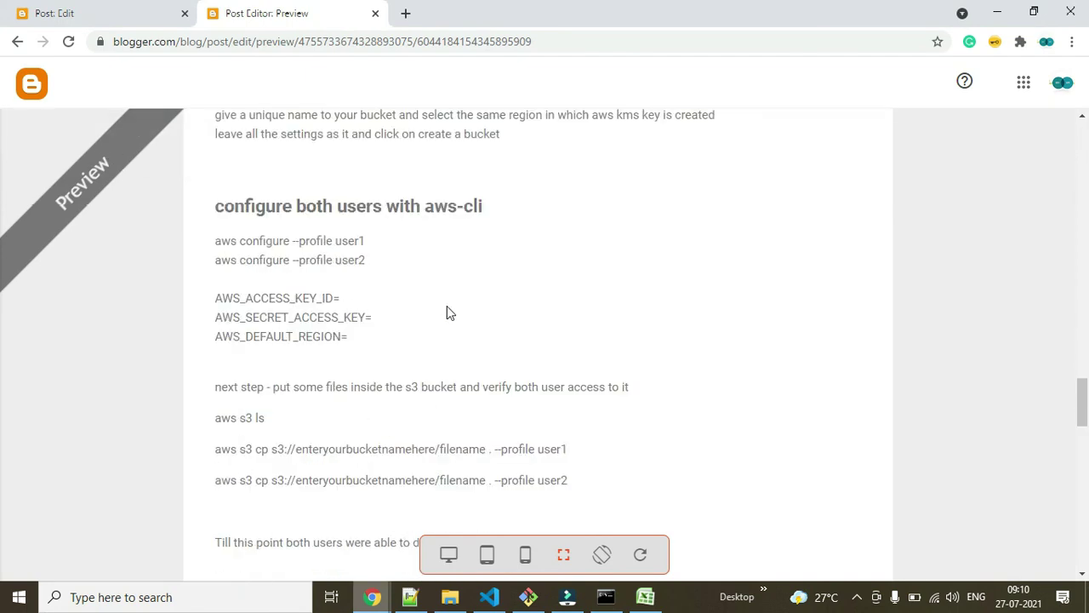
scroll(321, 333, "down", 2)
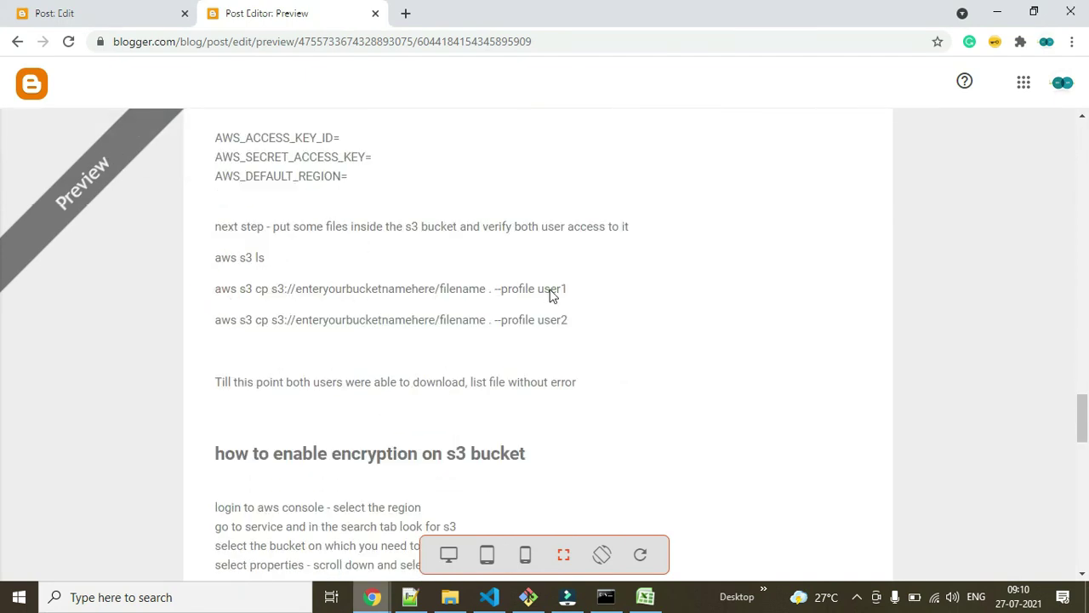
Switch to the Command Prompt and begin the command "aws s3 cp s3://", adding the bucket name kms-demo27072021 copied from the S3 console.
key("alt+Tab")
type("a")
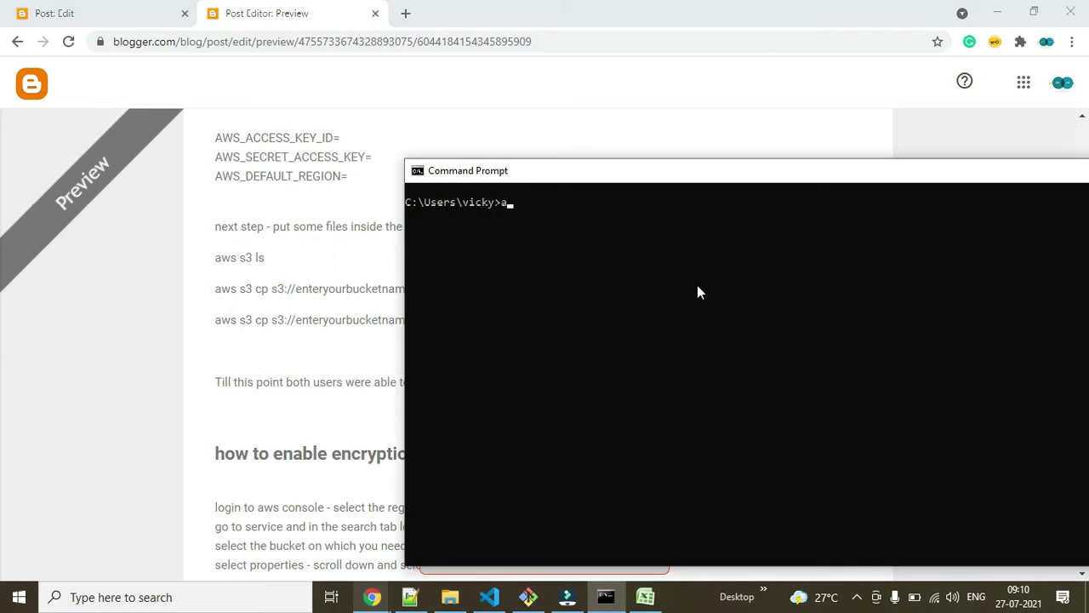
type("ws s3 l")
key("BackSpace")
type("cp s3://")
left_click(370, 598)
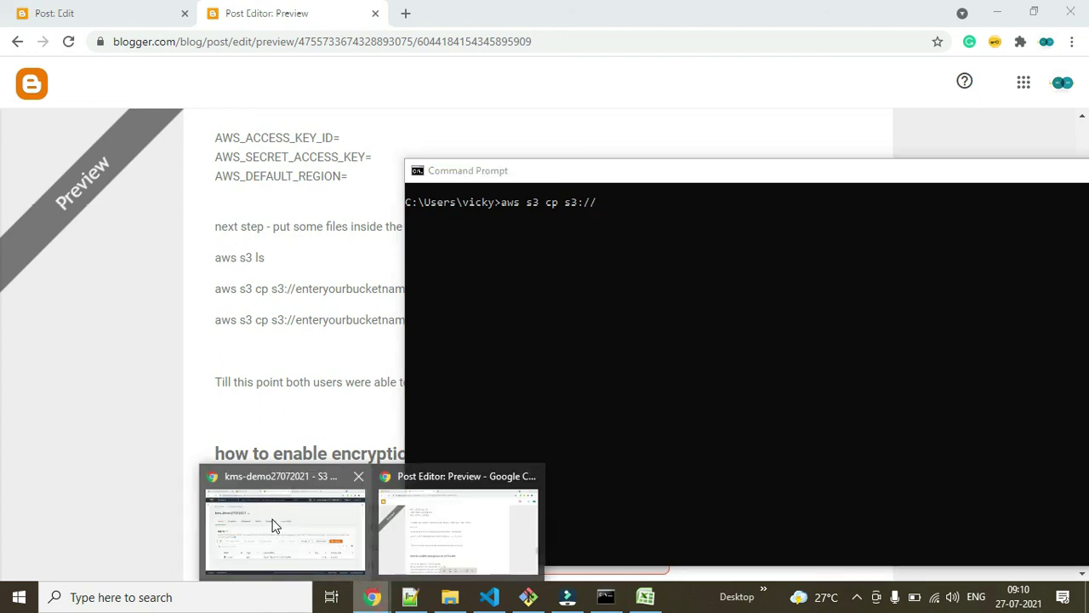
left_click(274, 525)
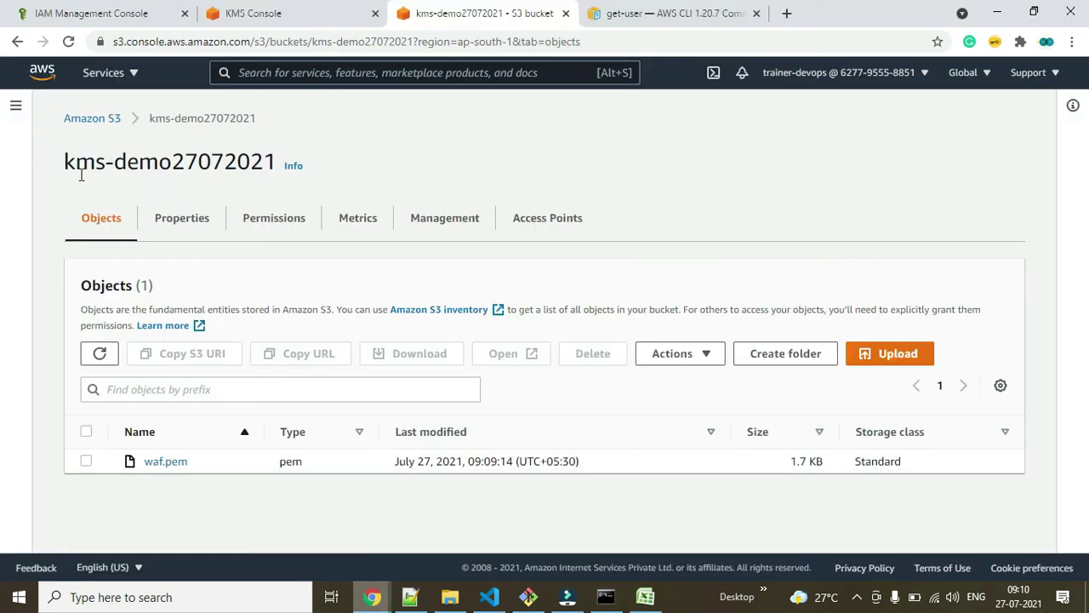
left_click_drag(63, 164, 280, 162)
key("ctrl+c")
key("alt+Tab")
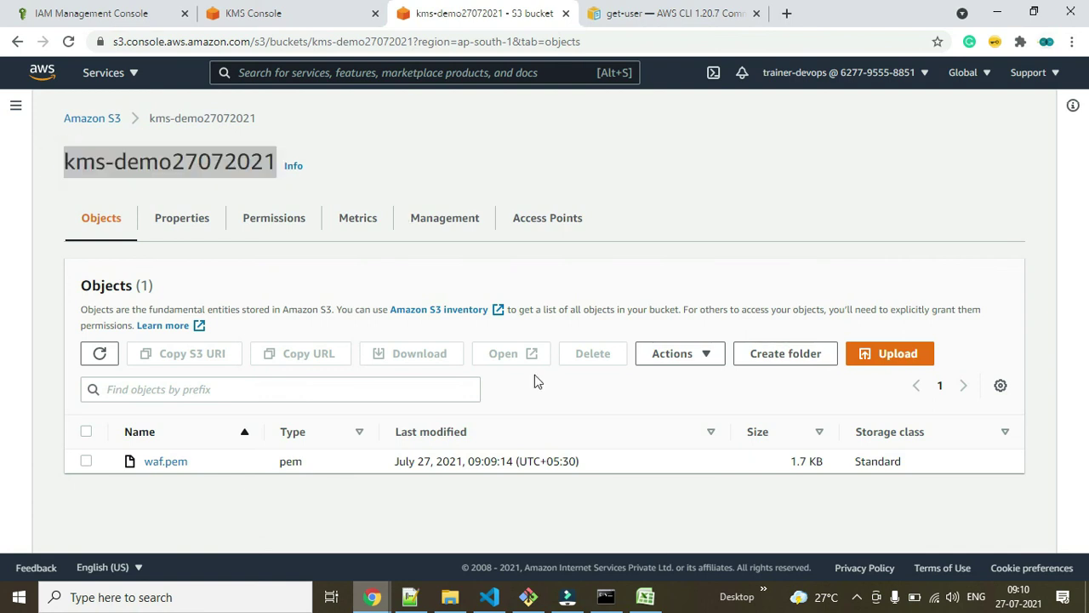
key("ctrl+v")
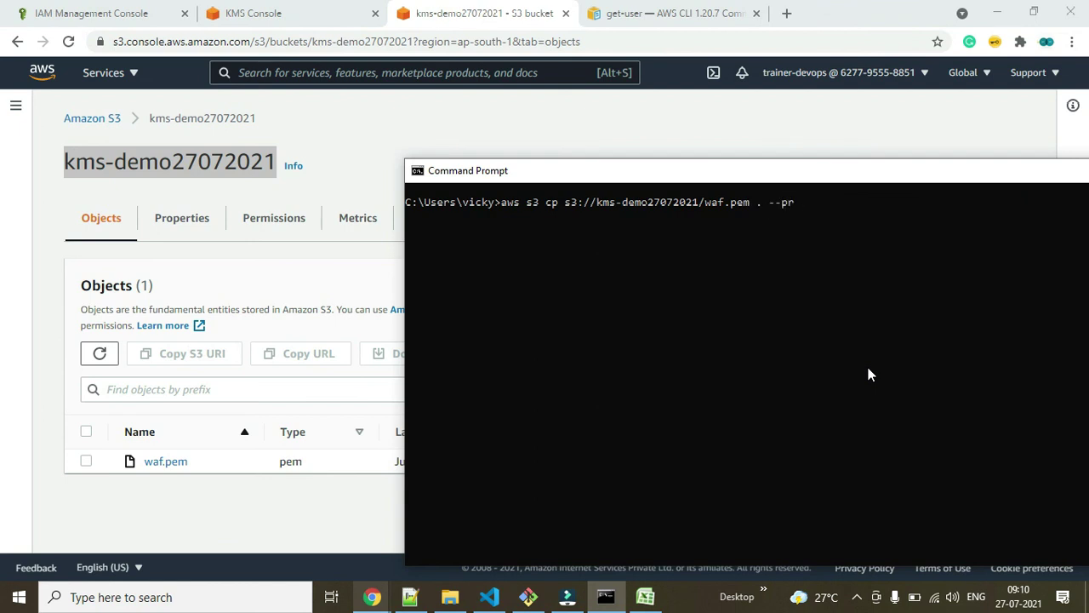
Complete the copy command with "/waf.pem . --profile user1", compare it with the blog post's command, and run it in the Command Prompt.
type("/waf.pem . --profile user1")
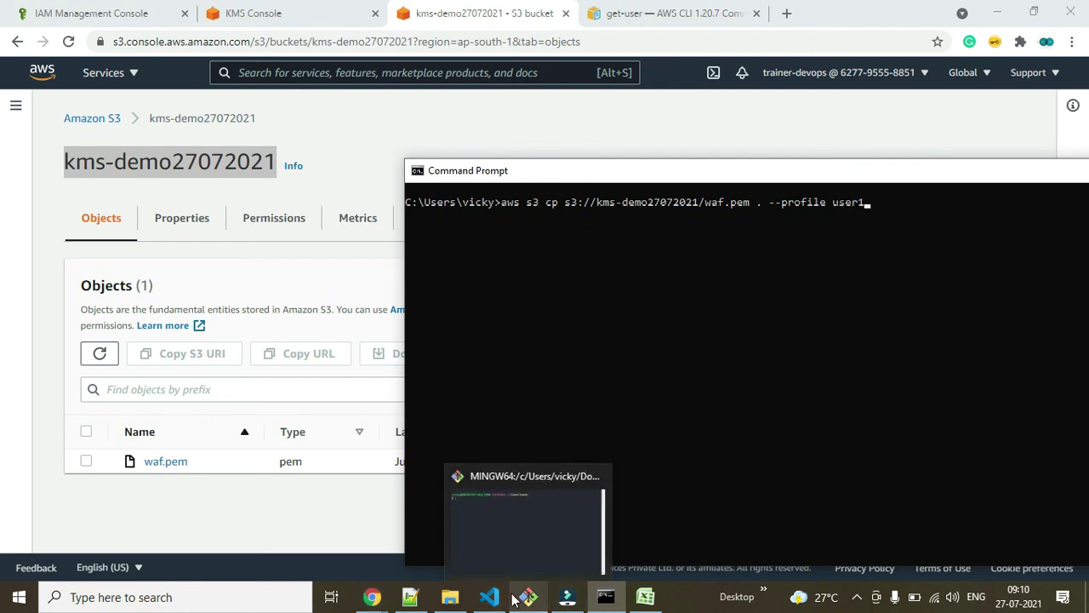
mouse_move(372, 597)
left_click(434, 544)
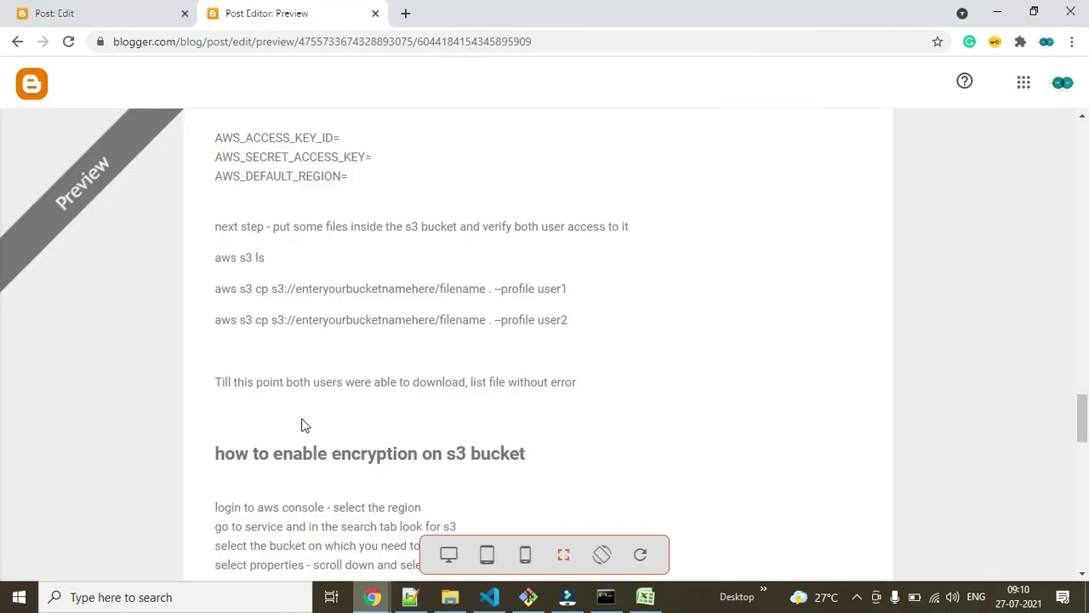
key("alt+Tab")
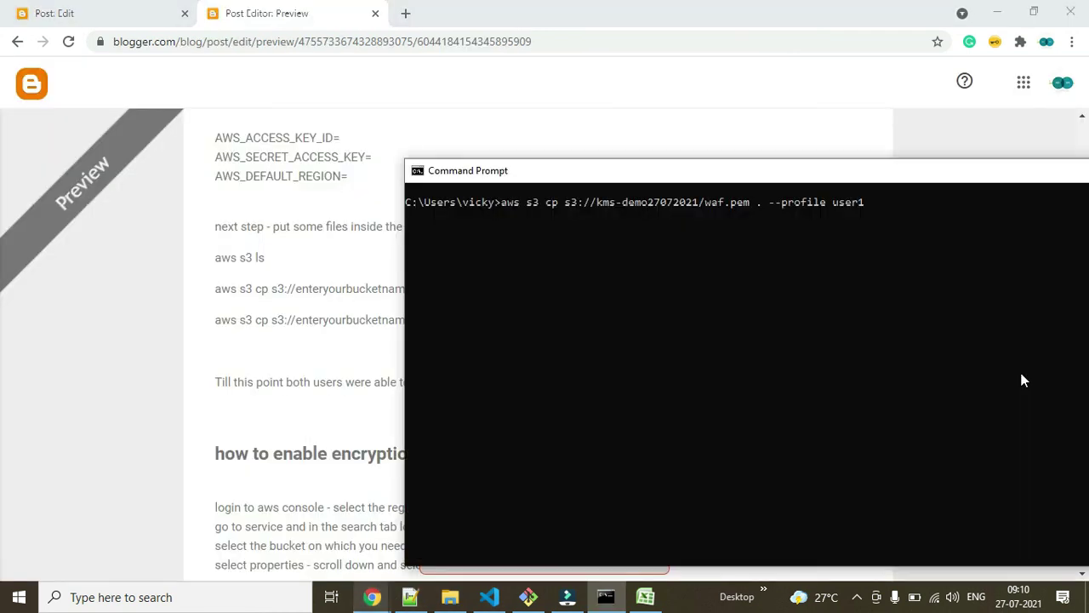
key("Return")
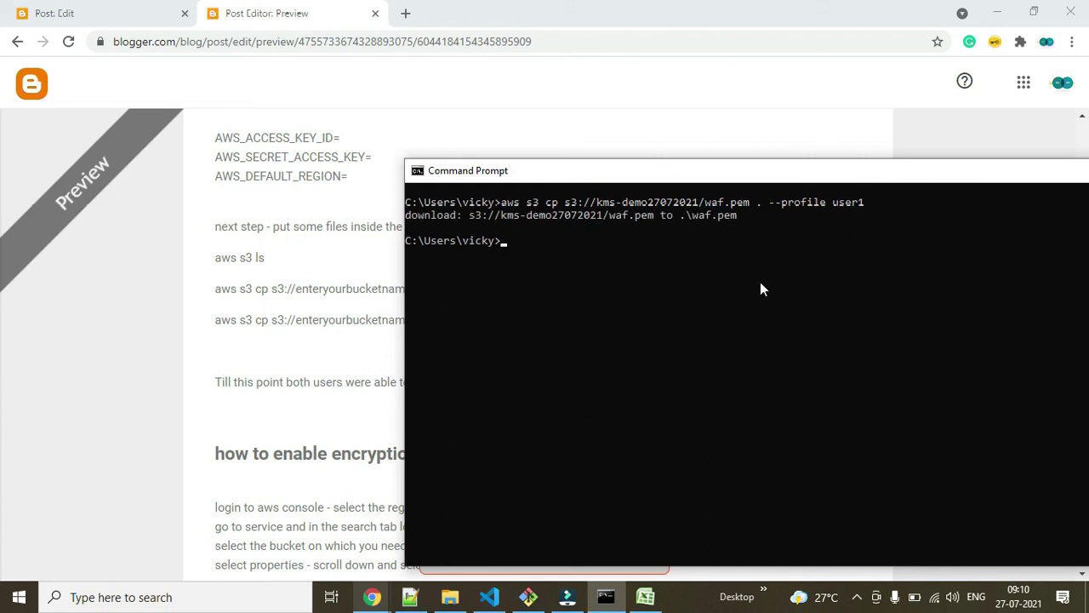
Run the same waf.pem download command again with the profile changed to user2.
key("Up")
key("BackSpace")
type("2")
key("Return")
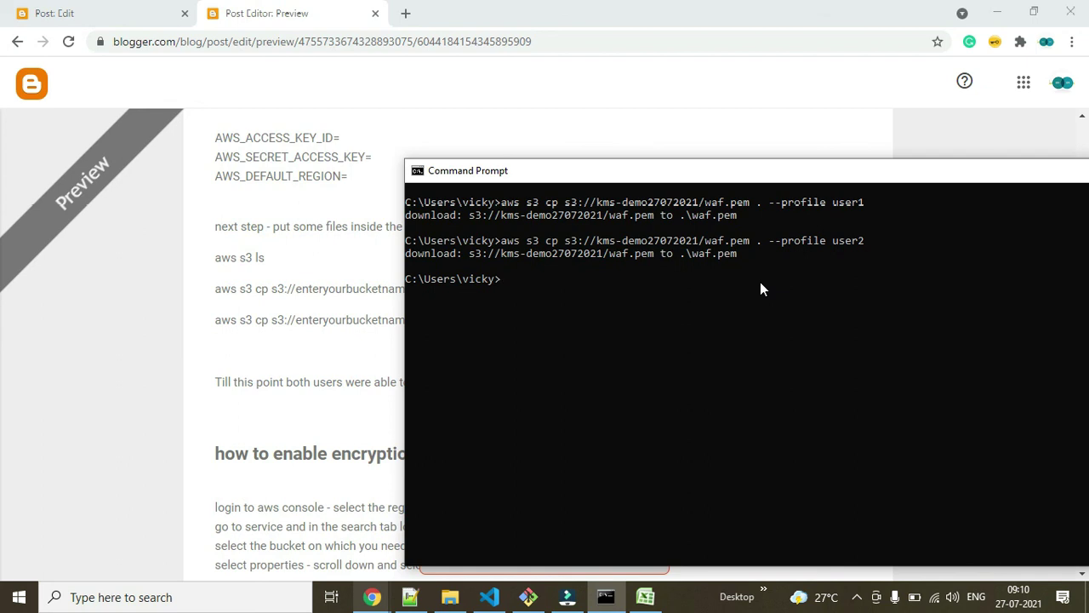
Return to the S3 console, reopen the kms-demo27072021 bucket from the bucket list and find Default encryption in its properties.
left_click(997, 12)
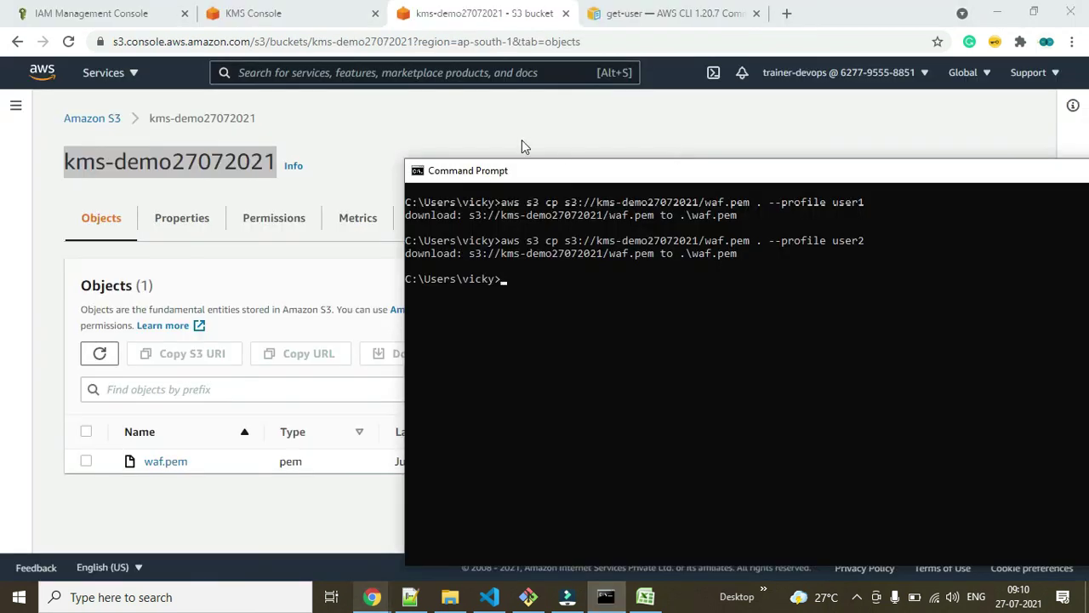
left_click(522, 139)
left_click(92, 118)
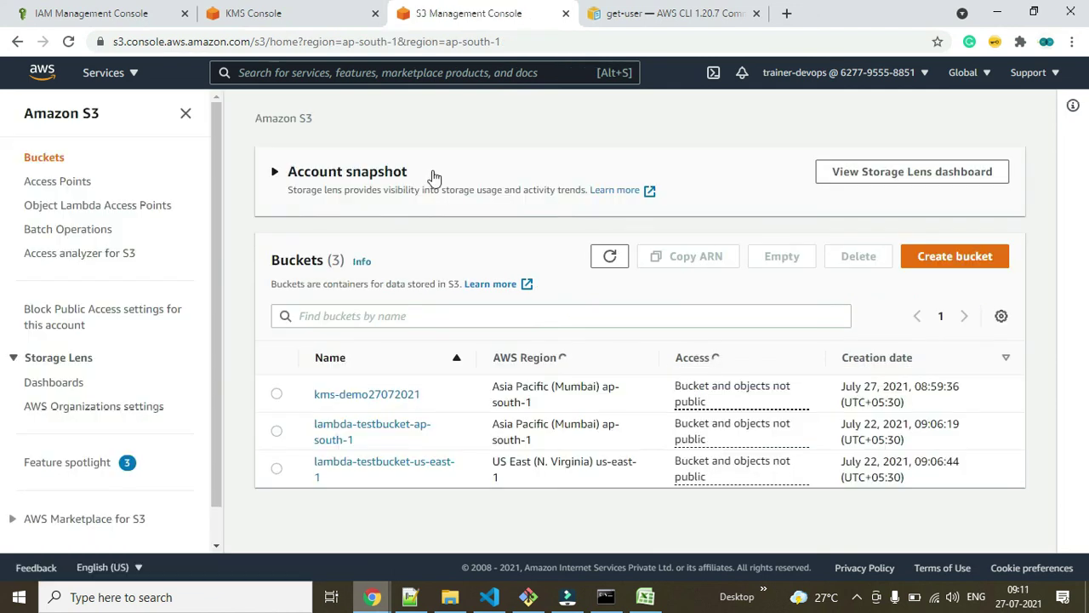
left_click(362, 396)
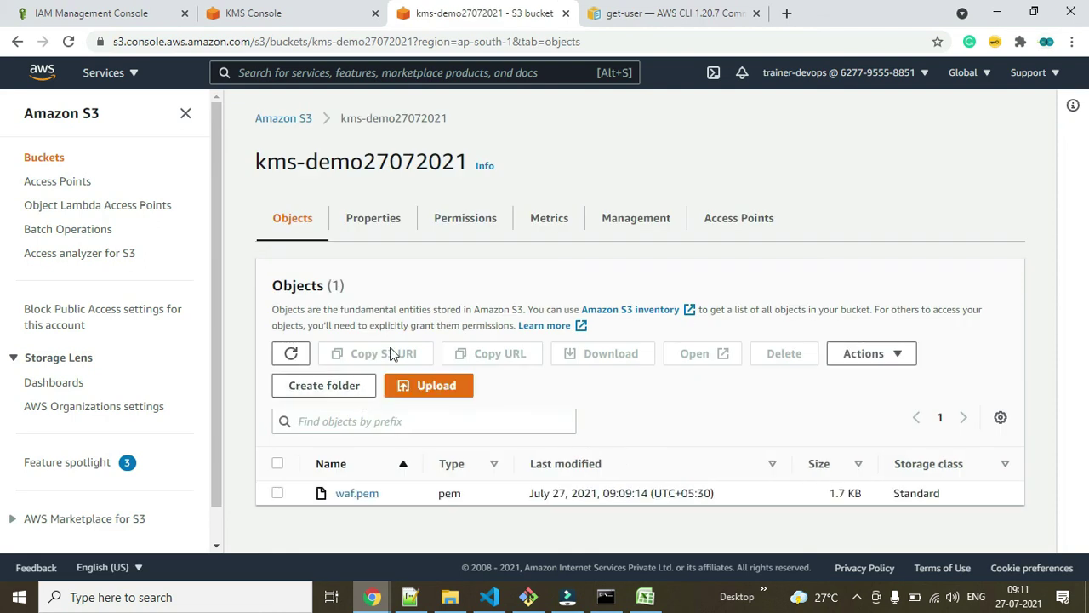
left_click(368, 223)
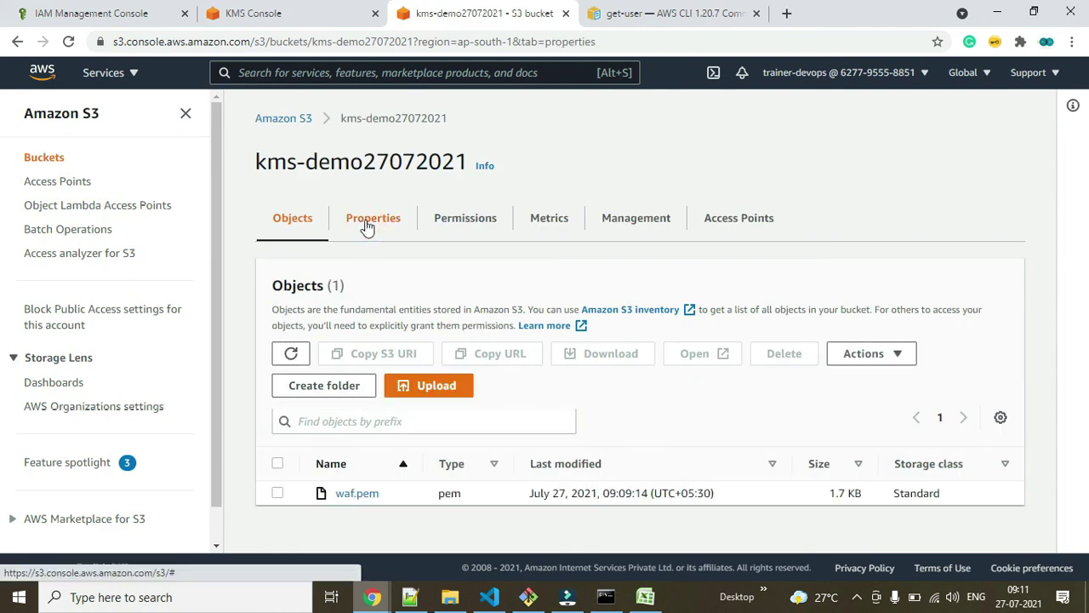
scroll(469, 321, "down", 5)
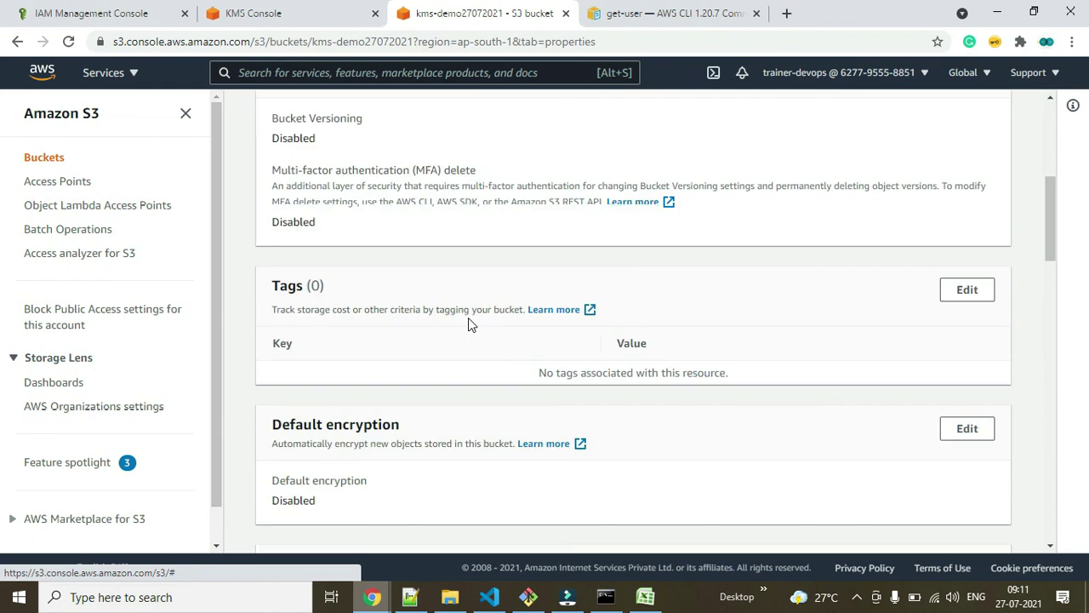
scroll(442, 332, "down", 4)
scroll(366, 247, "up", 1)
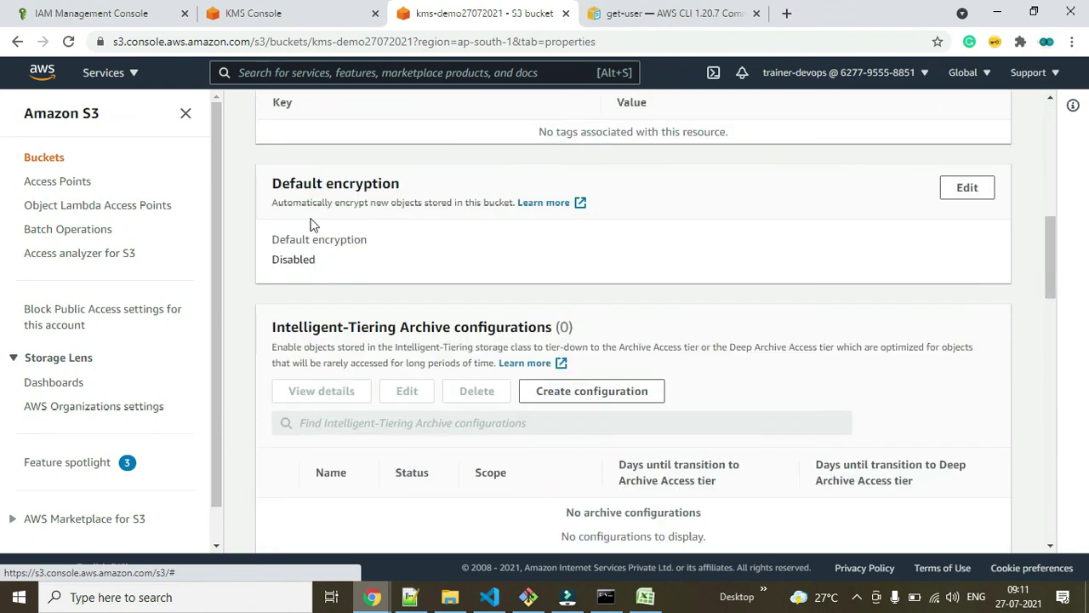
Enable the bucket's default server-side encryption using SSE-KMS with a key chosen from the account's AWS KMS keys, and save the changes.
left_click(966, 190)
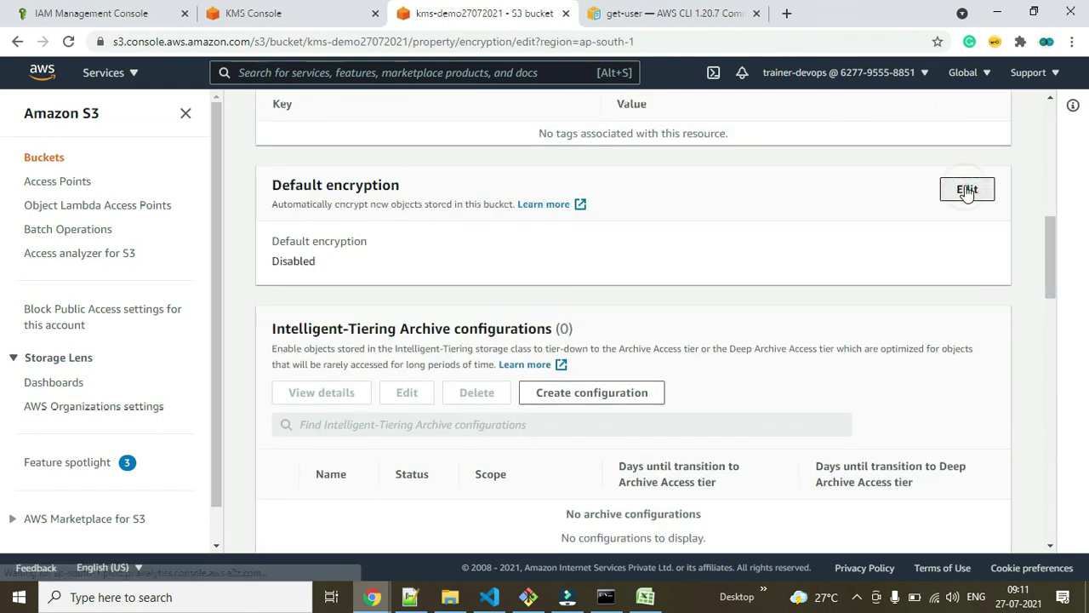
left_click(277, 326)
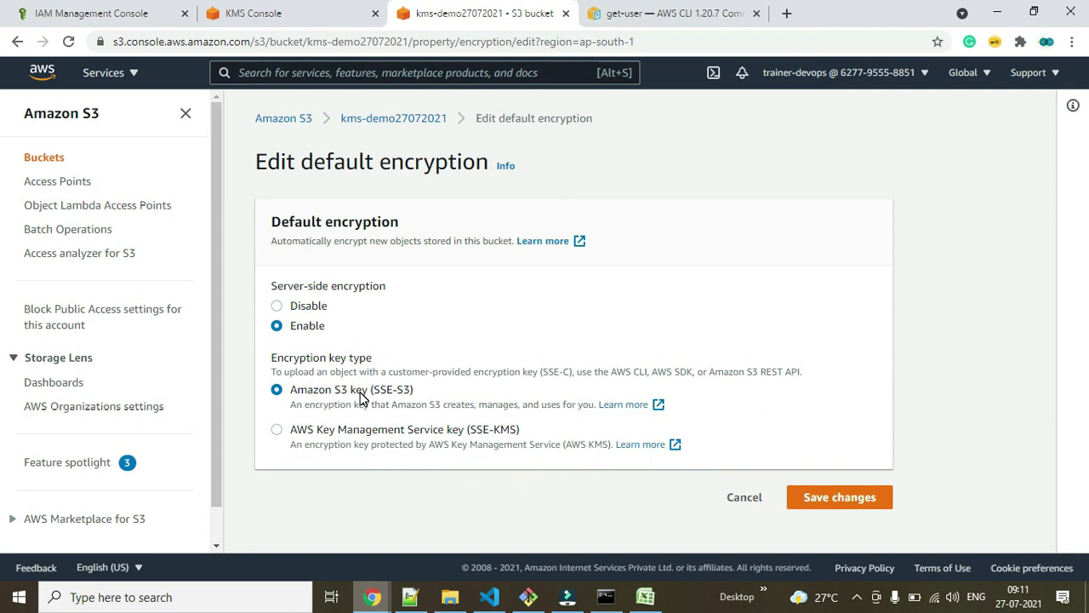
left_click(281, 434)
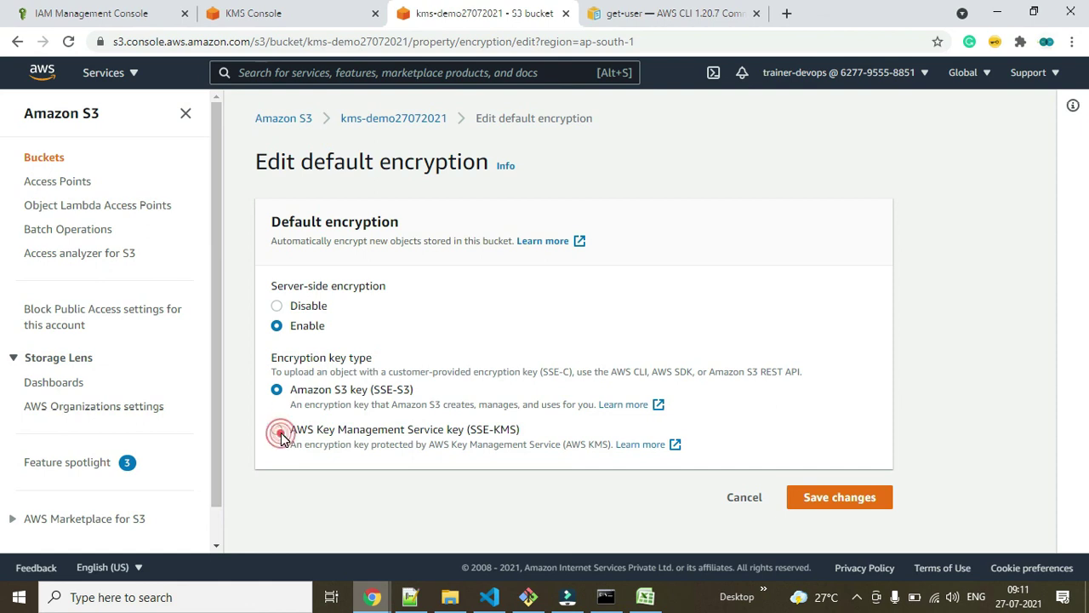
scroll(430, 442, "down", 2)
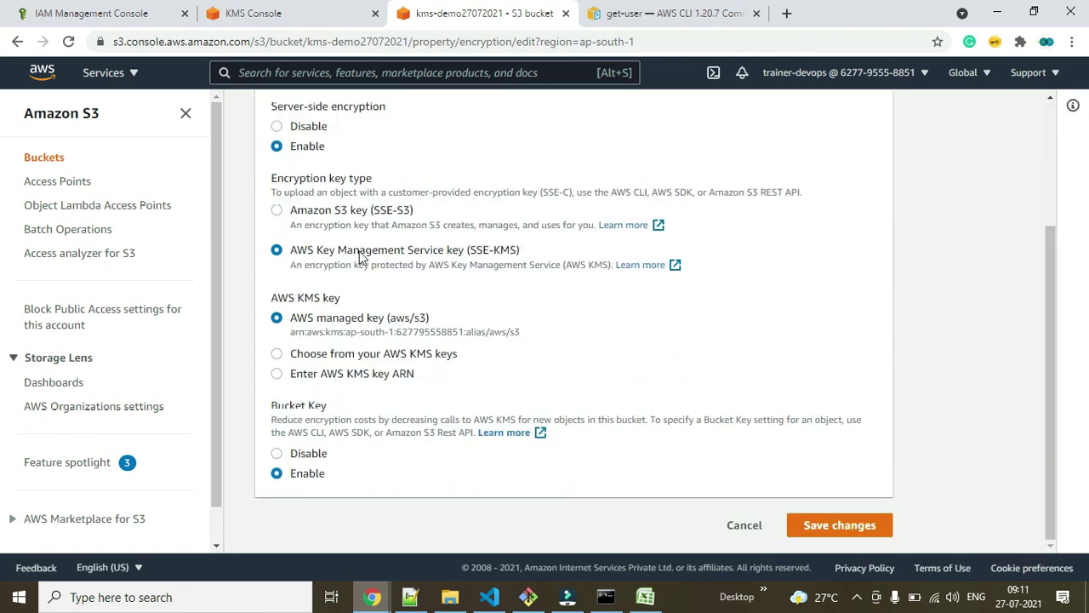
left_click(277, 355)
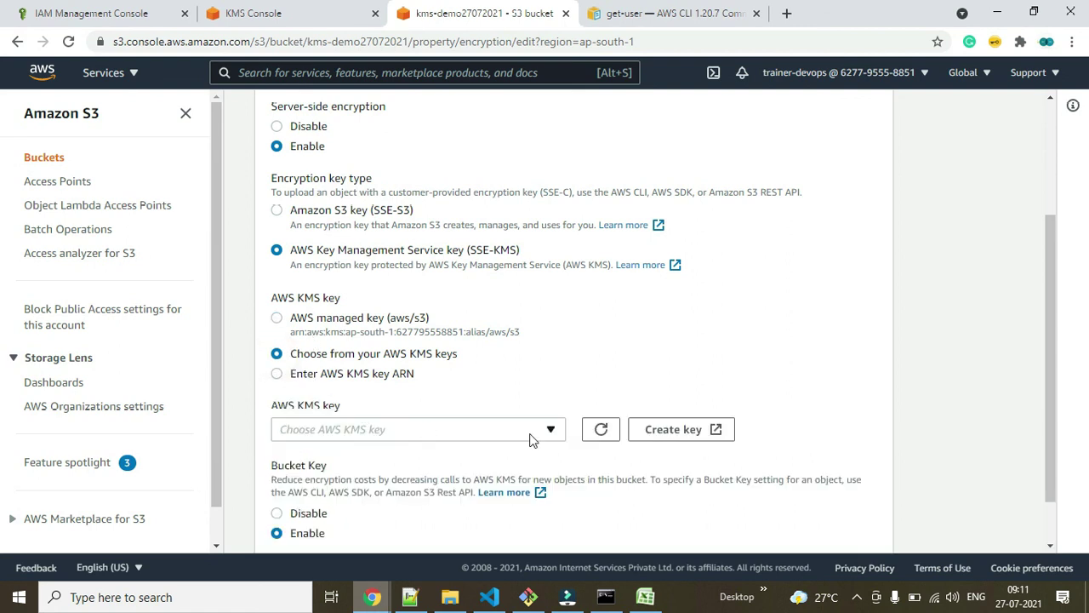
left_click(531, 432)
left_click(400, 390)
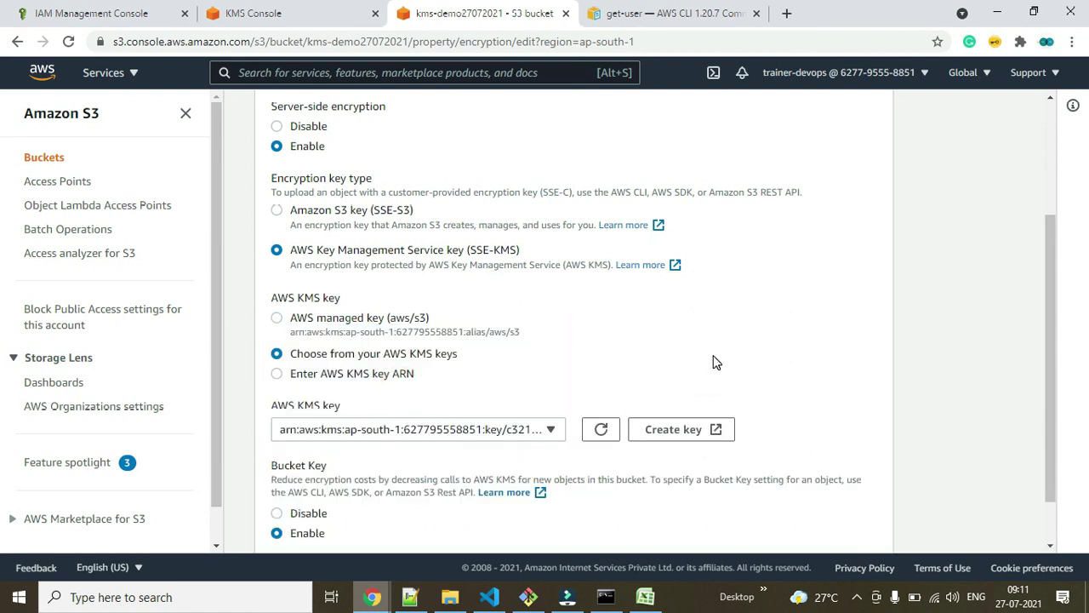
scroll(712, 360, "down", 1)
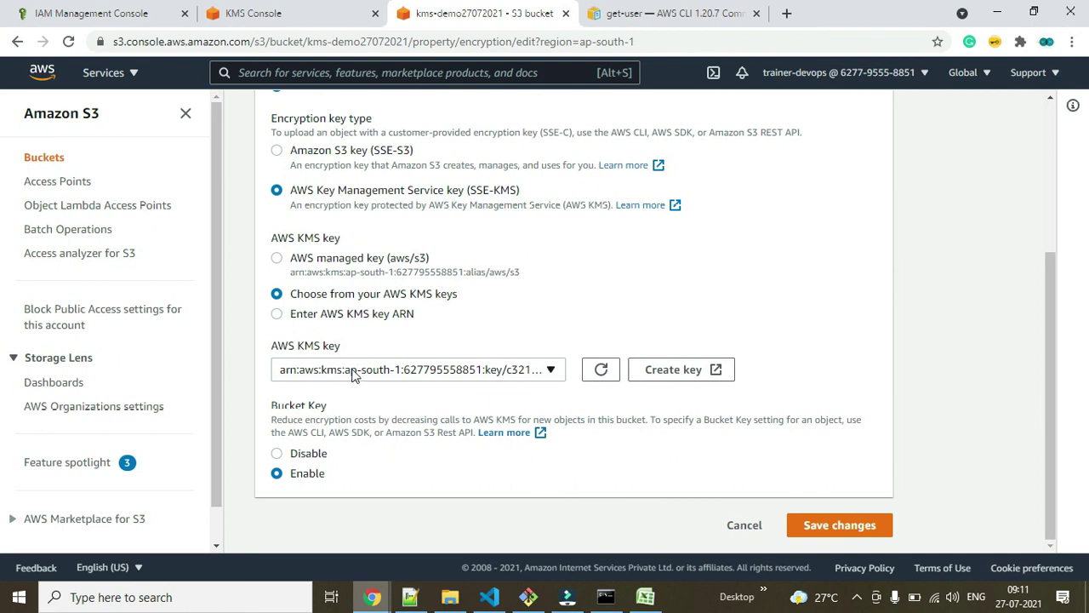
left_click(823, 526)
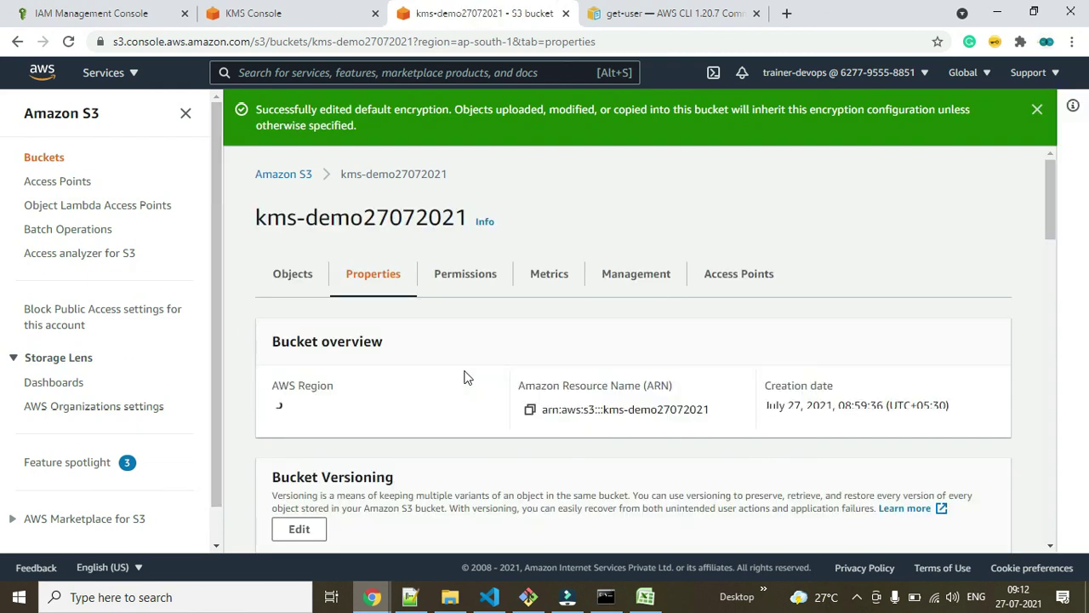
Look through the actions available for the waf.pem object in the bucket, including the server-side encryption option.
left_click(289, 276)
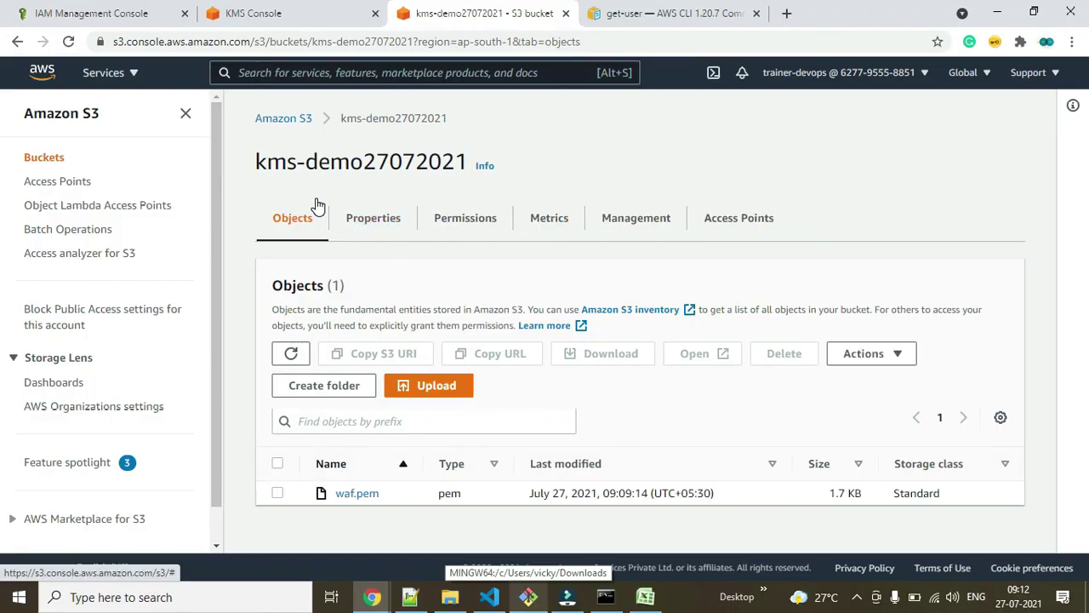
left_click(278, 493)
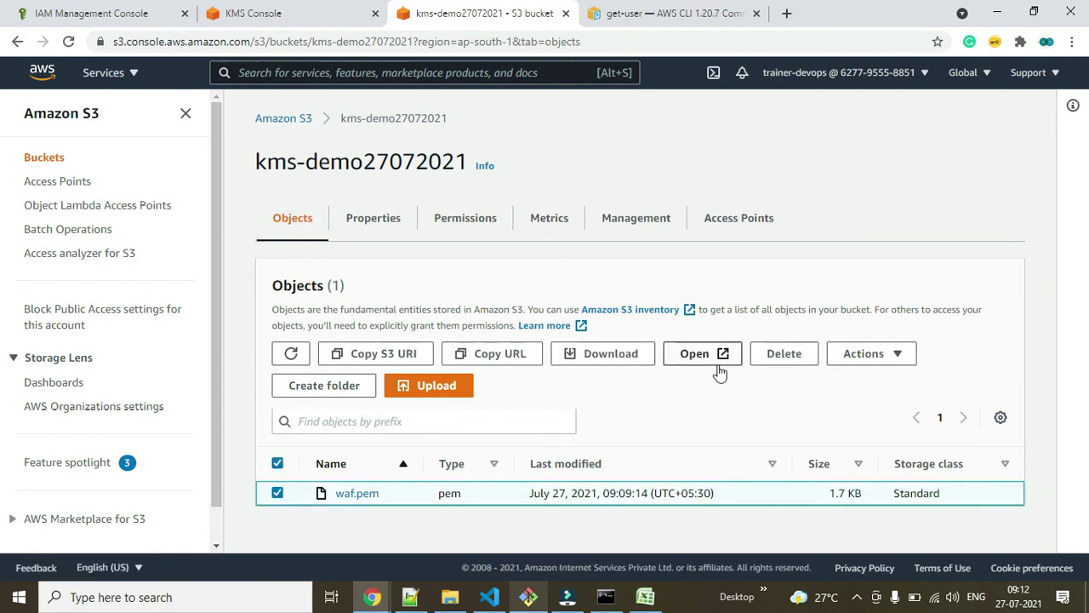
left_click(865, 354)
scroll(904, 226, "down", 3)
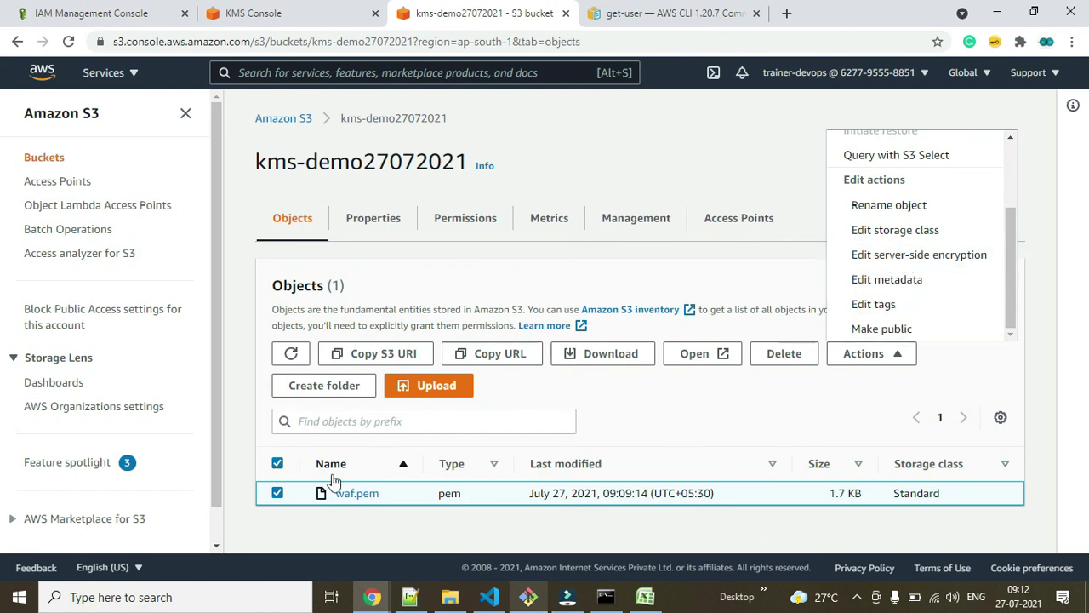
left_click(273, 494)
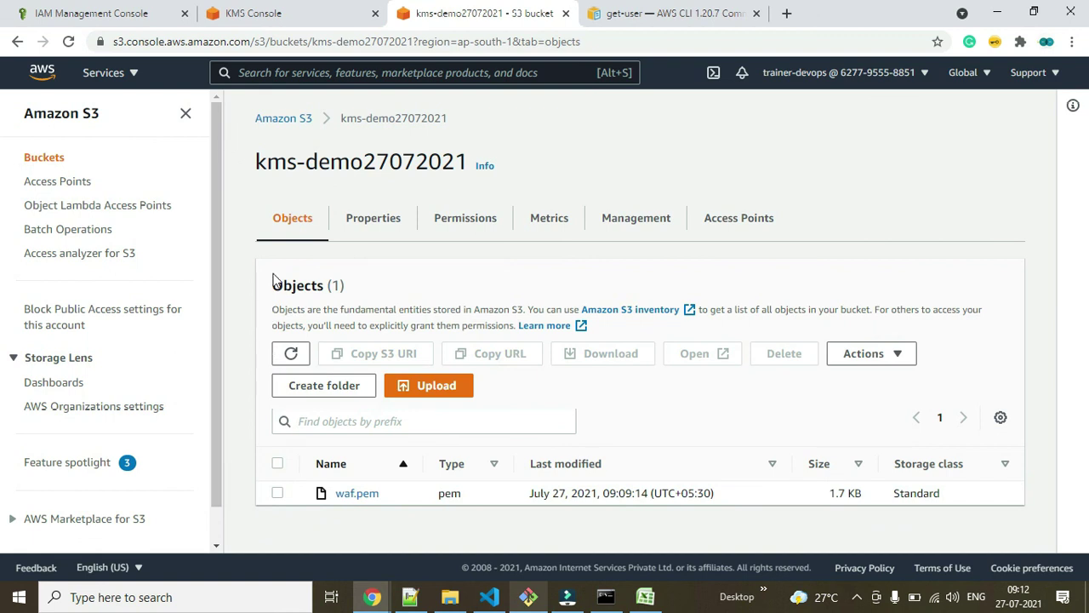
Switch to the Command Prompt and run "aws s3 cp s3://kms-demo27072021/waf.pem . --profile user1" again.
left_click(605, 596)
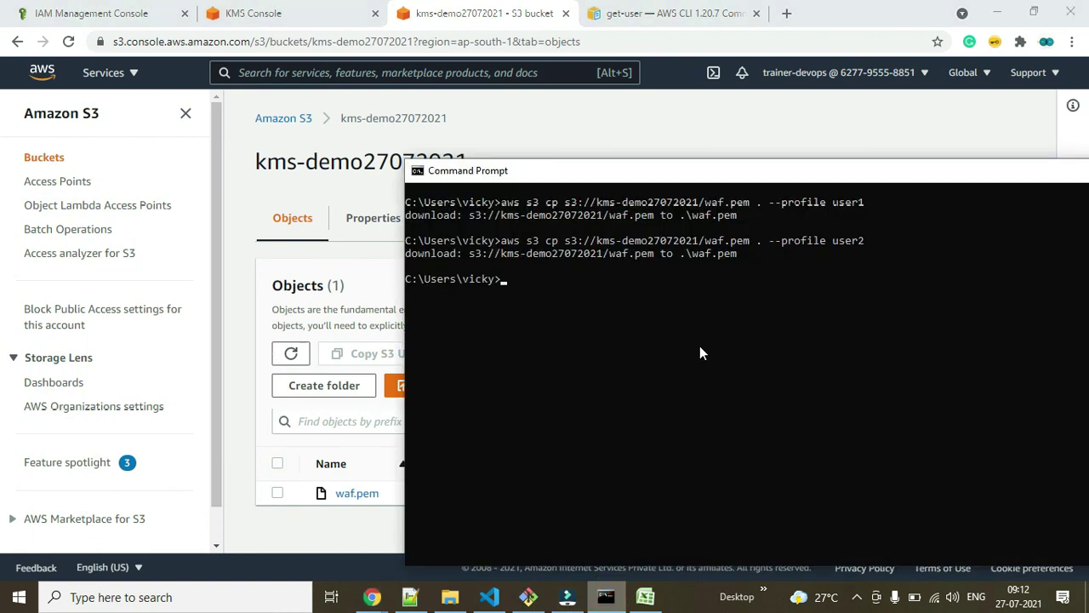
key("Up")
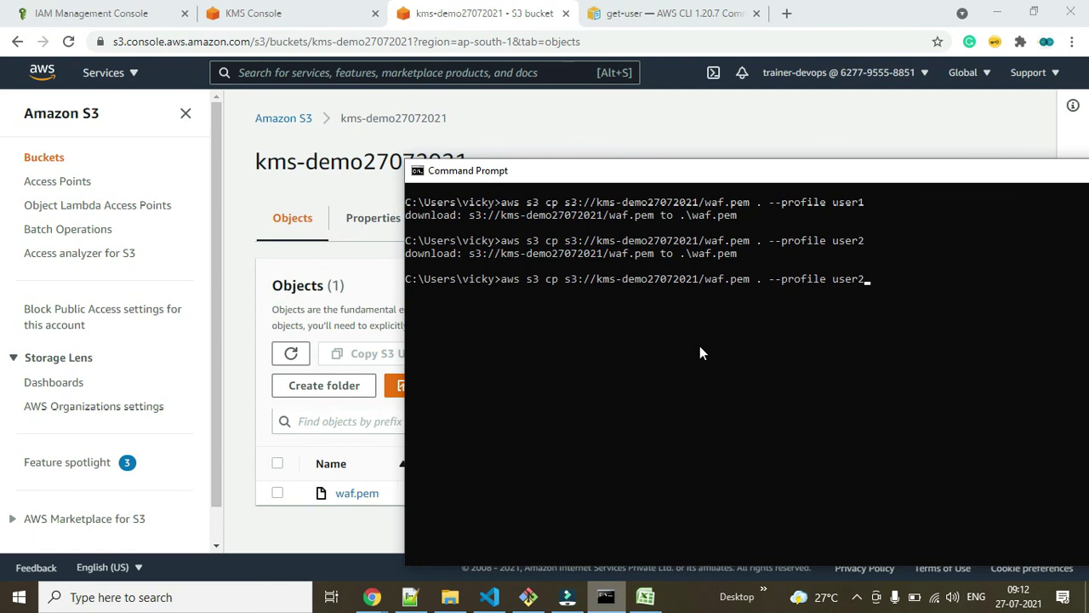
key("BackSpace")
type("1")
key("Return")
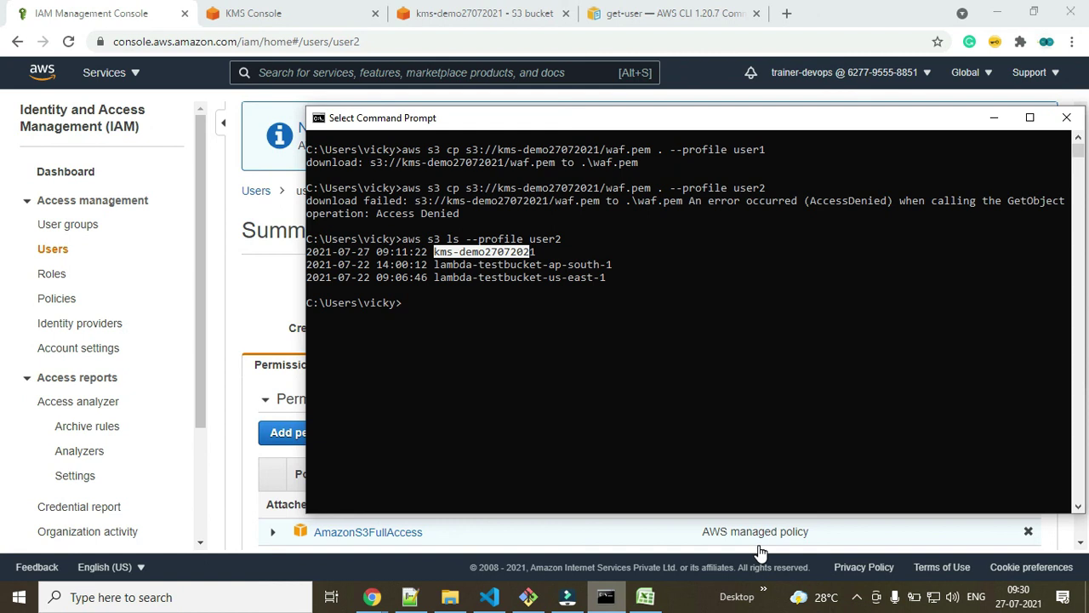
List the S3 buckets again from the Command Prompt with "aws s3 ls --profile user2".
key("Return")
key("Up")
key("Return")
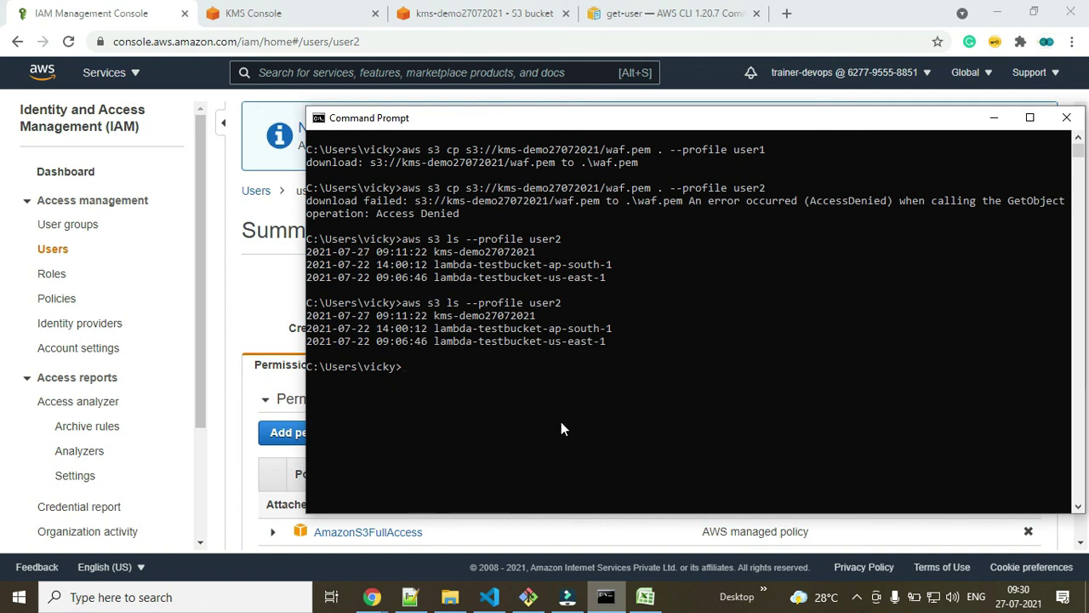
Rerun the download of waf.pem from kms-demo27072021 with profile user2, followed by the same download with profile user1.
key("Up")
key("Up")
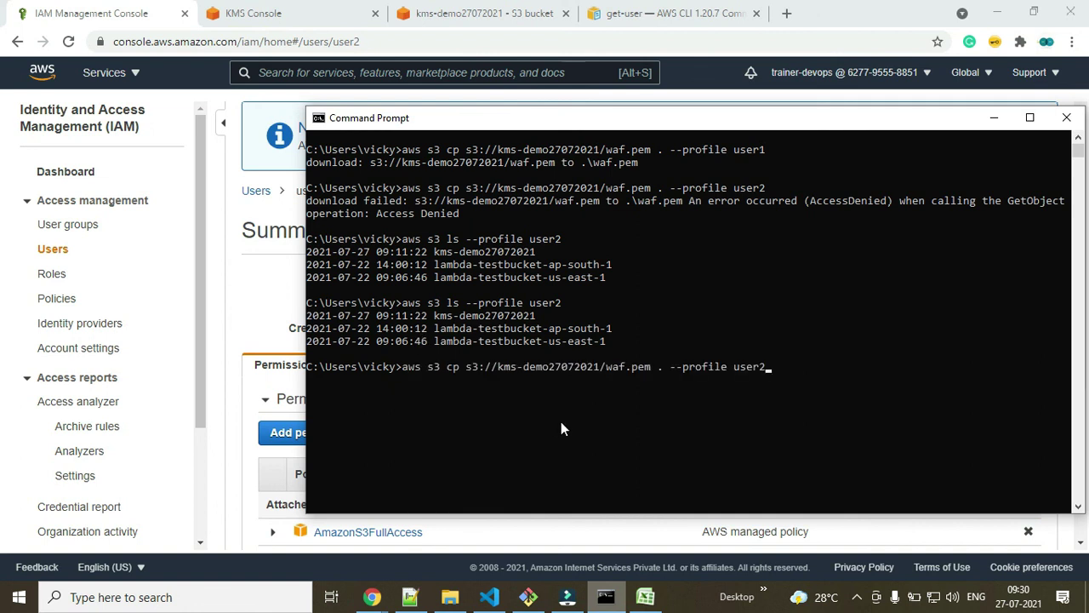
key("Return")
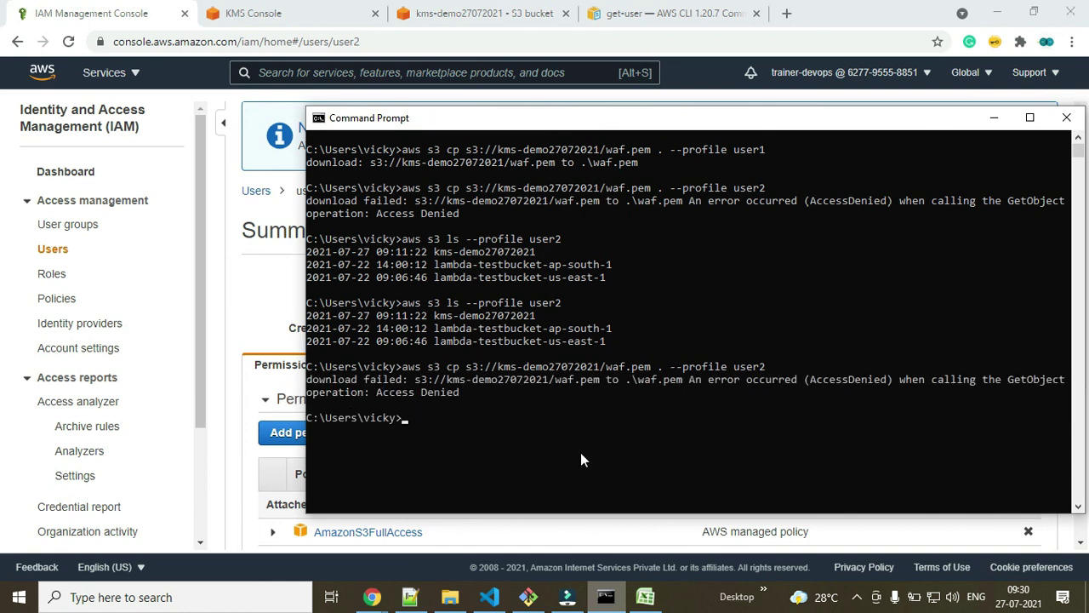
key("Up")
key("Return")
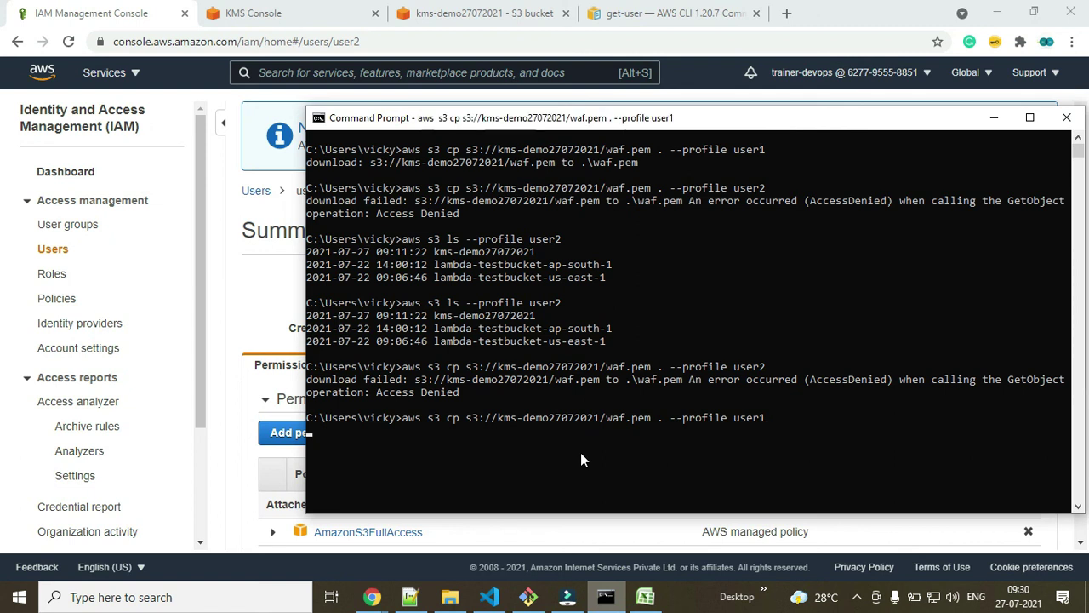